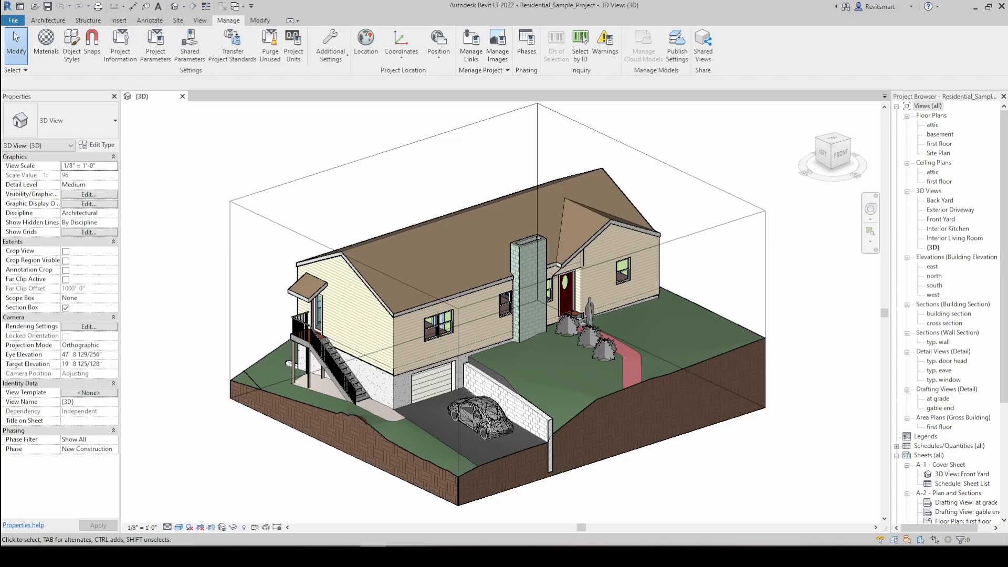
# Step: Look through the project's material list in the Material Browser and close it unchanged
pyautogui.click(48, 49)
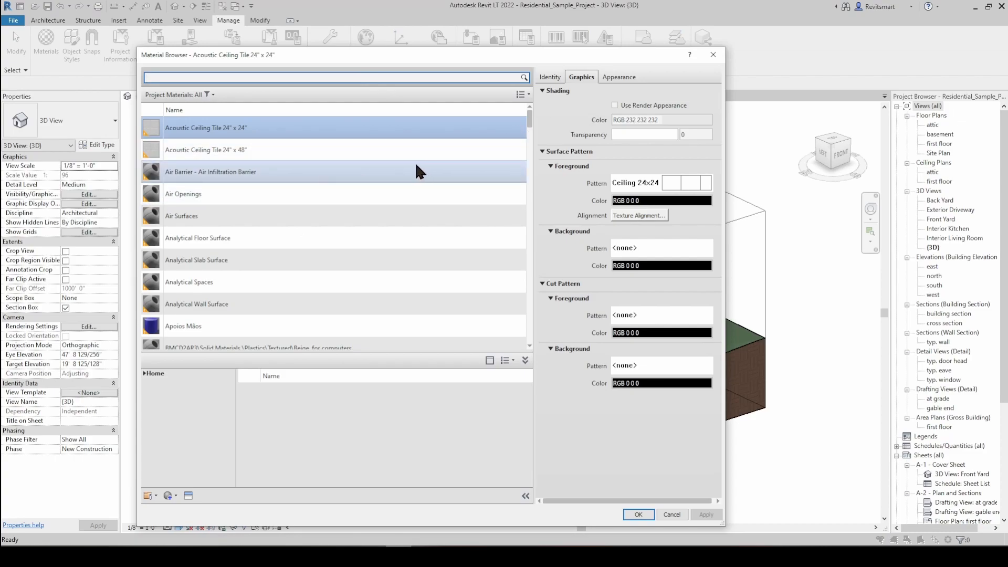
pyautogui.scroll(-12, 304, 210)
pyautogui.scroll(-3, 302, 208)
pyautogui.click(713, 54)
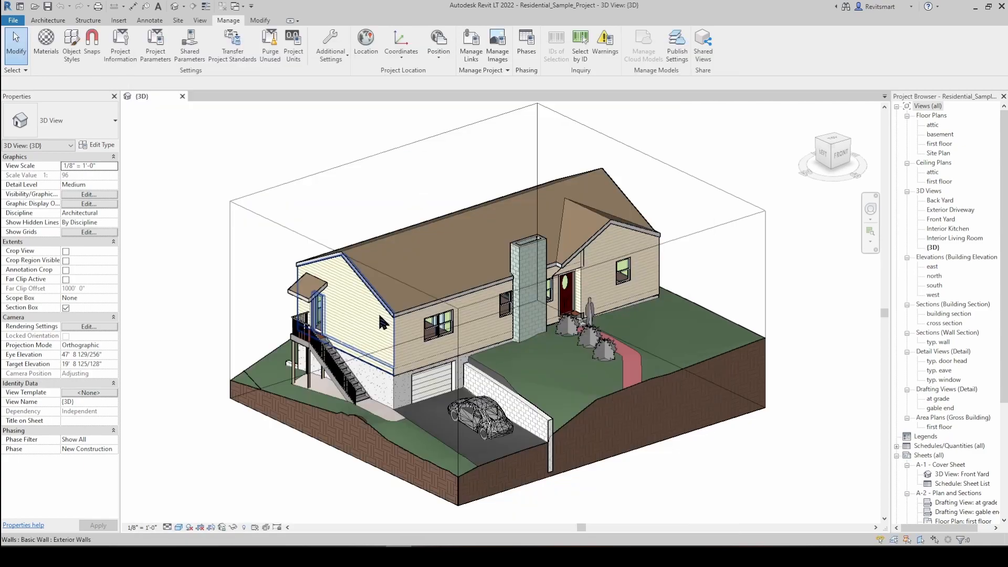
# Step: Examine the siding on the gable-end and front exterior walls of the house up close
pyautogui.click(382, 321)
pyautogui.scroll(5, 433, 242)
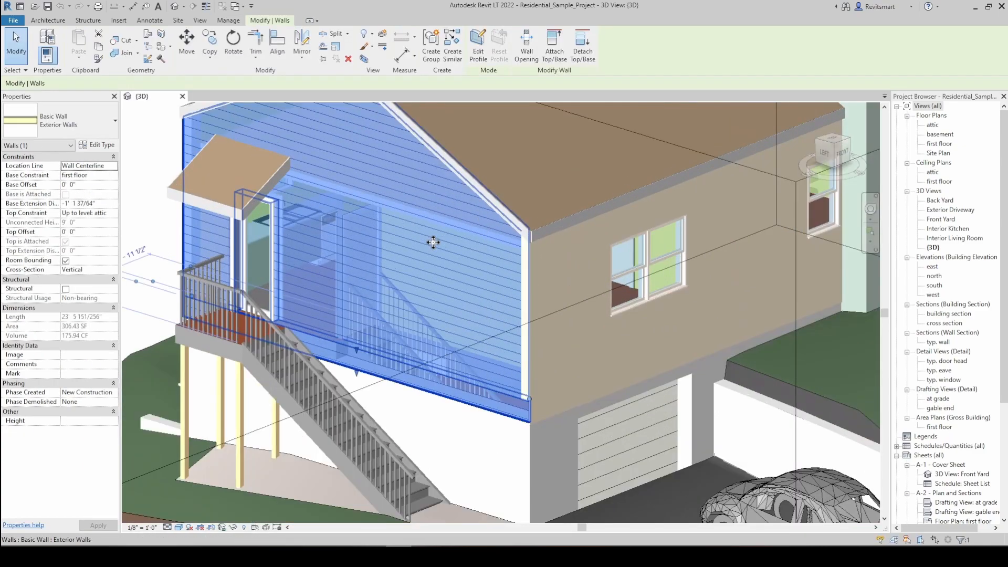
pyautogui.moveTo(562, 290); pyautogui.dragTo(474, 308, button='middle')
pyautogui.scroll(-3, 474, 307)
pyautogui.press('Escape')
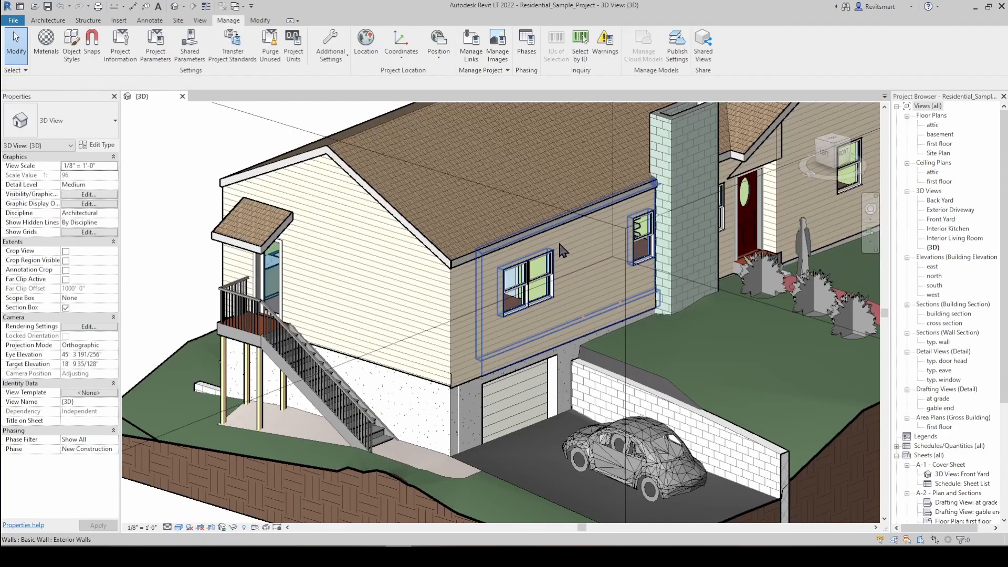
pyautogui.click(559, 243)
pyautogui.keyDown('shift'); pyautogui.moveTo(567, 252); pyautogui.dragTo(499, 278, button='middle'); pyautogui.keyUp('shift')
pyautogui.scroll(3, 364, 221)
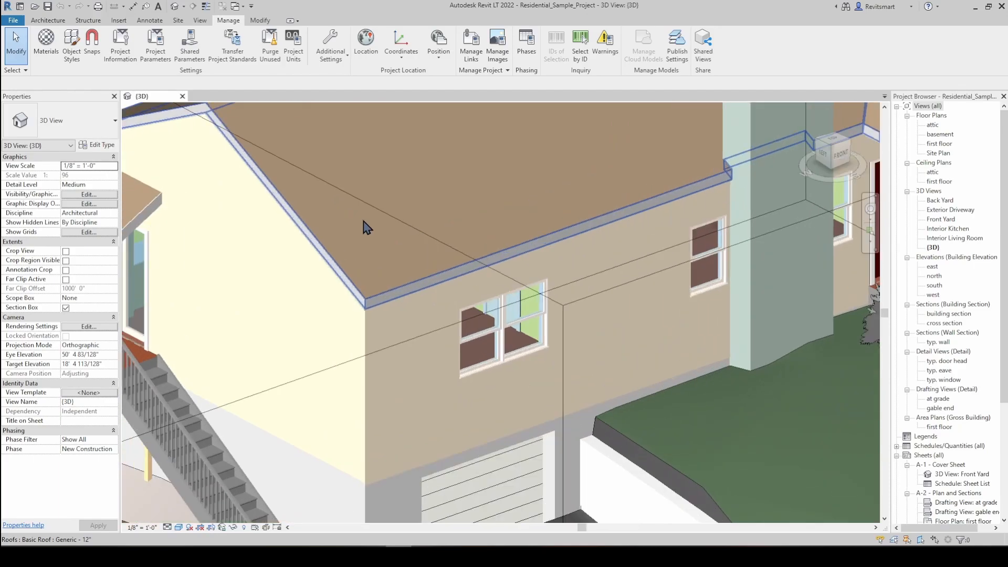
# Step: Open the layer assembly of the main roof's Generic - 12" type and widen its Material column
pyautogui.scroll(-2, 366, 227)
pyautogui.click(442, 252)
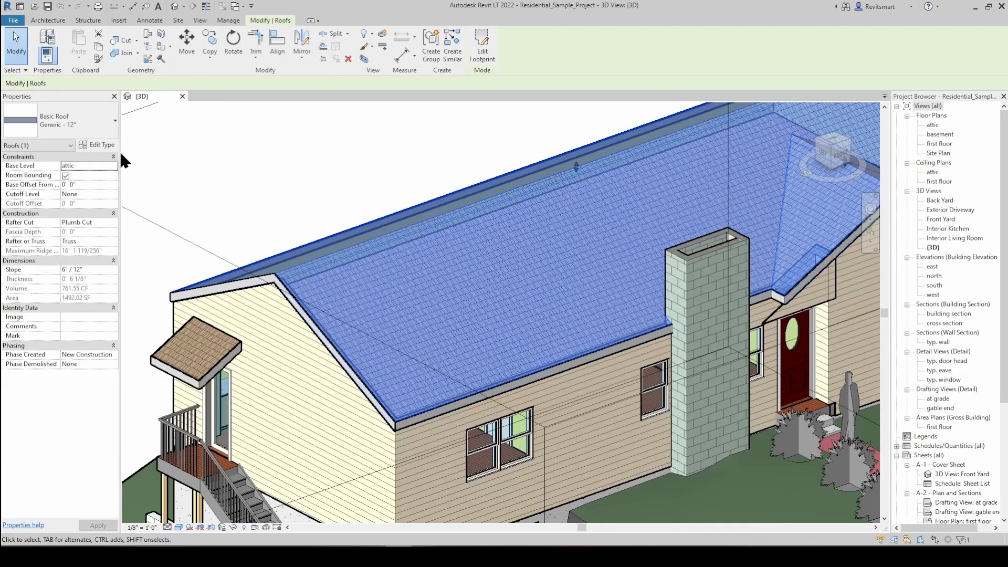
pyautogui.click(96, 140)
pyautogui.click(417, 245)
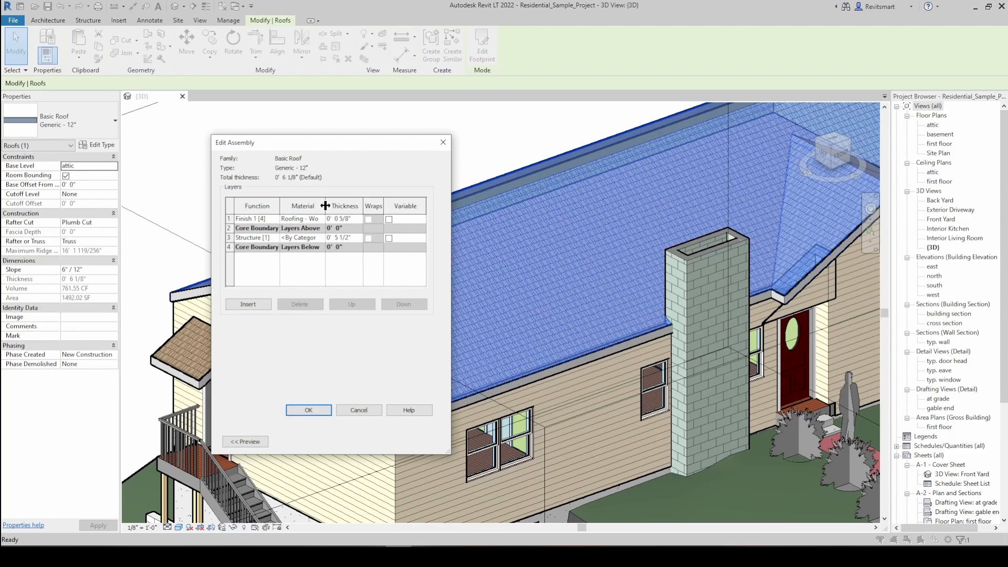
pyautogui.moveTo(325, 205); pyautogui.dragTo(390, 208)
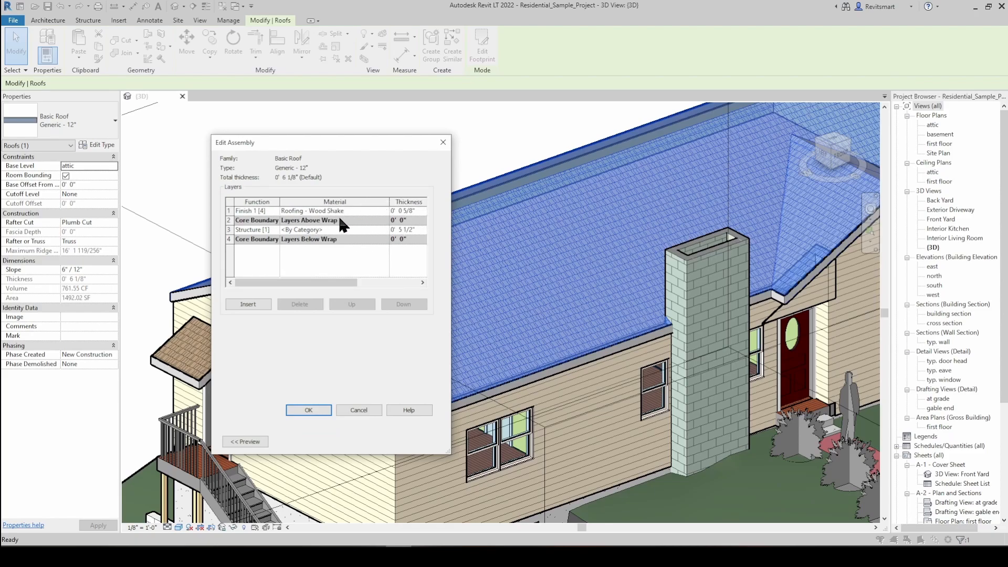
# Step: Assign the Roofing - Asphalt Shingle material to the roof's Finish 1 layer and accept the type changes
pyautogui.click(387, 211)
pyautogui.click(385, 210)
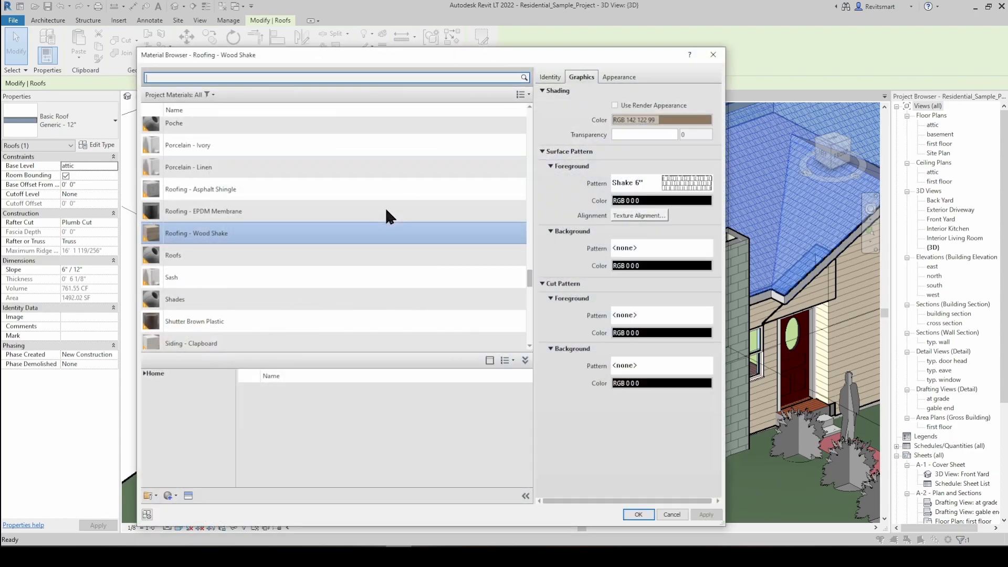
pyautogui.moveTo(311, 54); pyautogui.dragTo(366, 47)
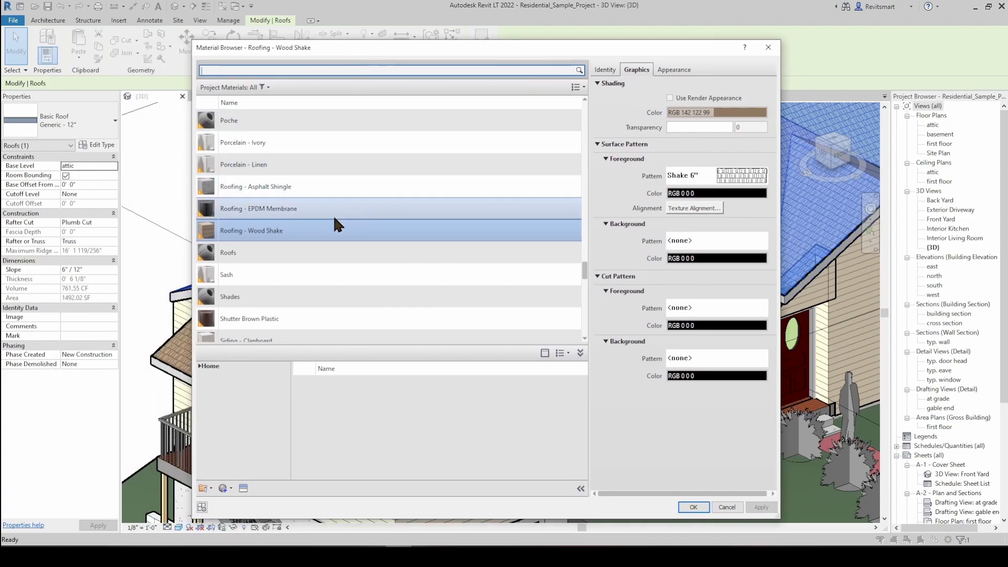
pyautogui.click(302, 187)
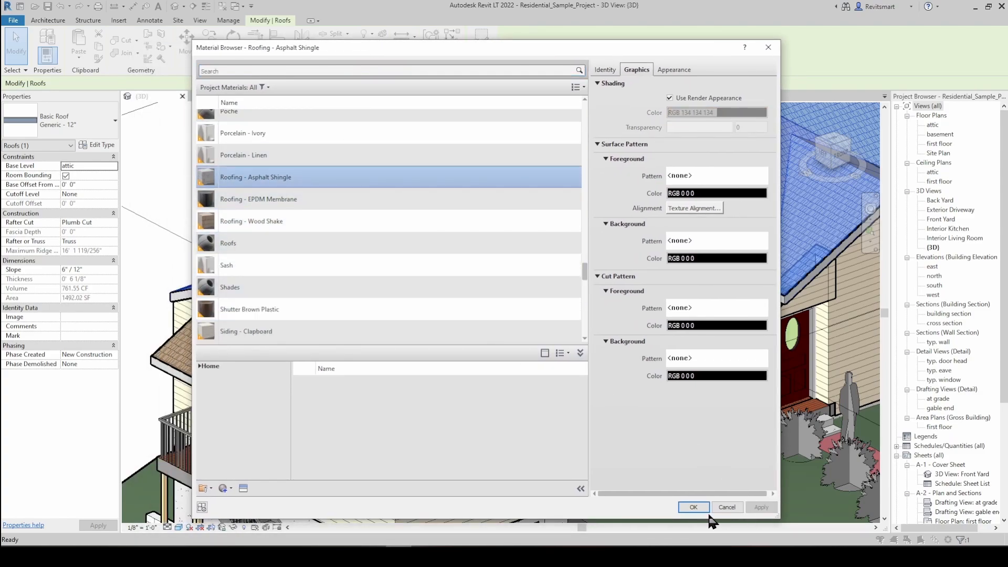
pyautogui.click(694, 507)
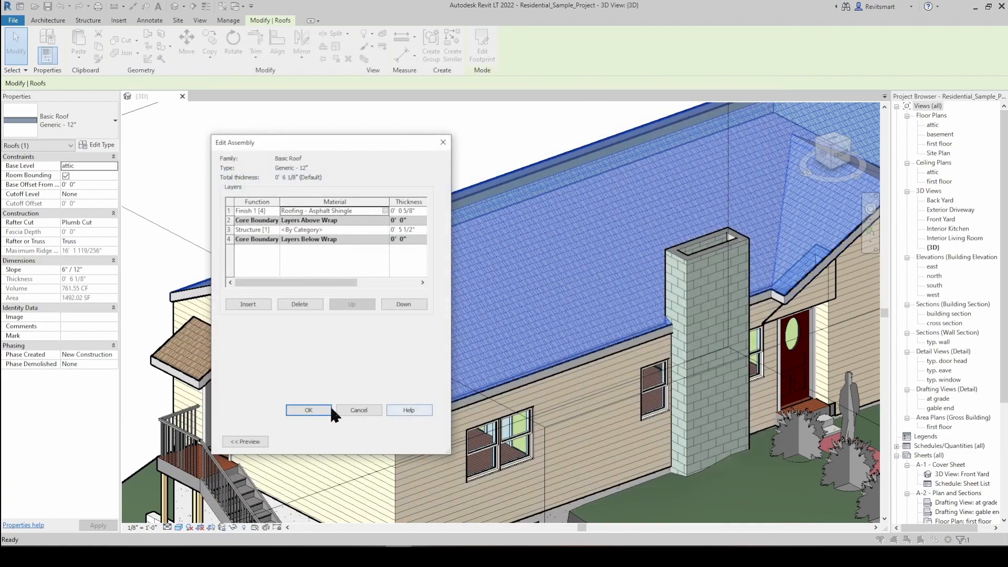
pyautogui.click(310, 410)
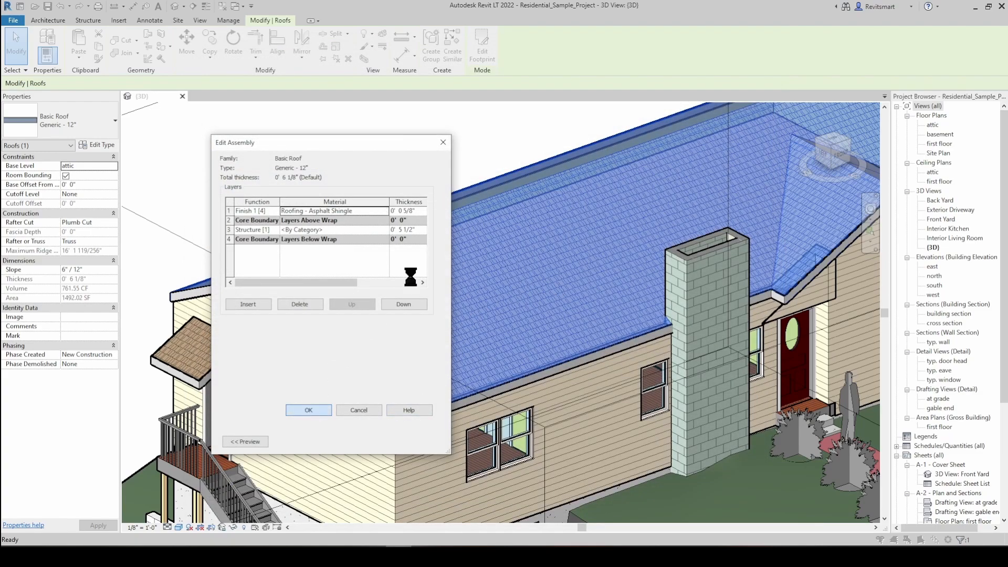
pyautogui.click(416, 441)
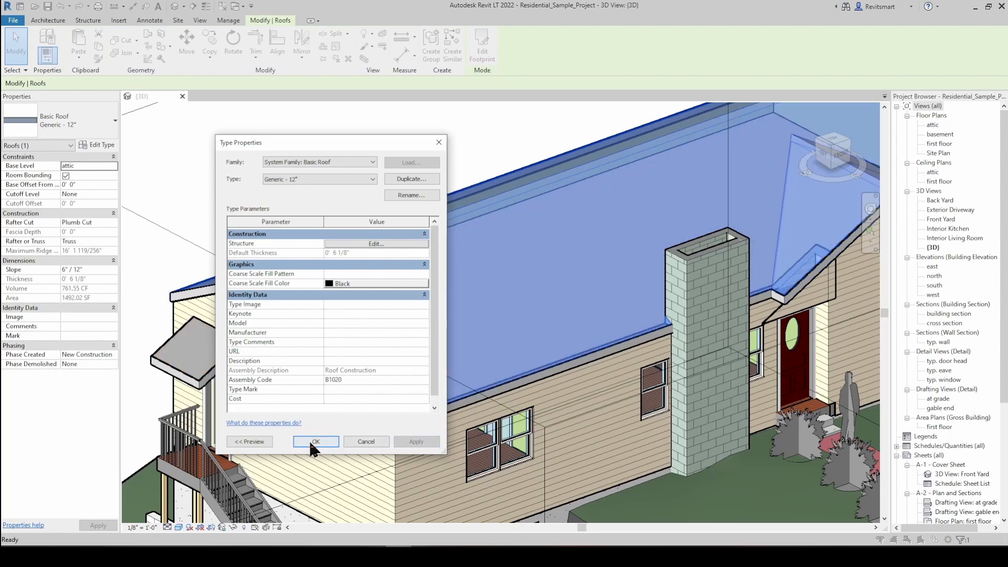
pyautogui.click(312, 442)
pyautogui.click(426, 150)
pyautogui.moveTo(452, 176)
pyautogui.keyDown('shift'); pyautogui.mouseDown(button='middle')
pyautogui.moveTo(456, 226)
pyautogui.moveTo(483, 268)
pyautogui.moveTo(511, 276)
pyautogui.moveTo(479, 299)
pyautogui.moveTo(515, 299)
pyautogui.moveTo(417, 187)
pyautogui.mouseUp(button='middle'); pyautogui.keyUp('shift')
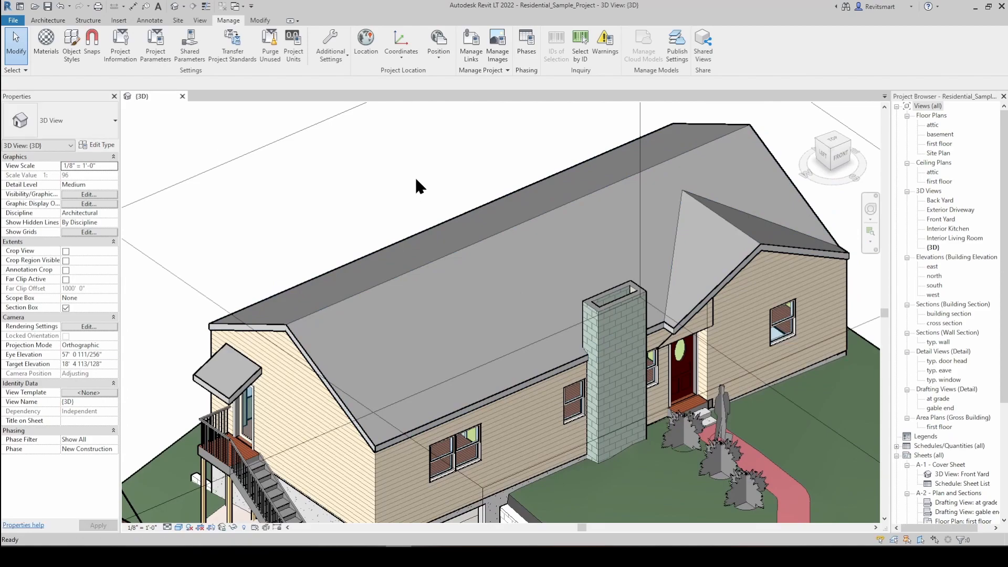
# Step: Review the available fill patterns and the appearance settings for the Roofing - Asphalt Shingle material
pyautogui.click(449, 254)
pyautogui.click(388, 196)
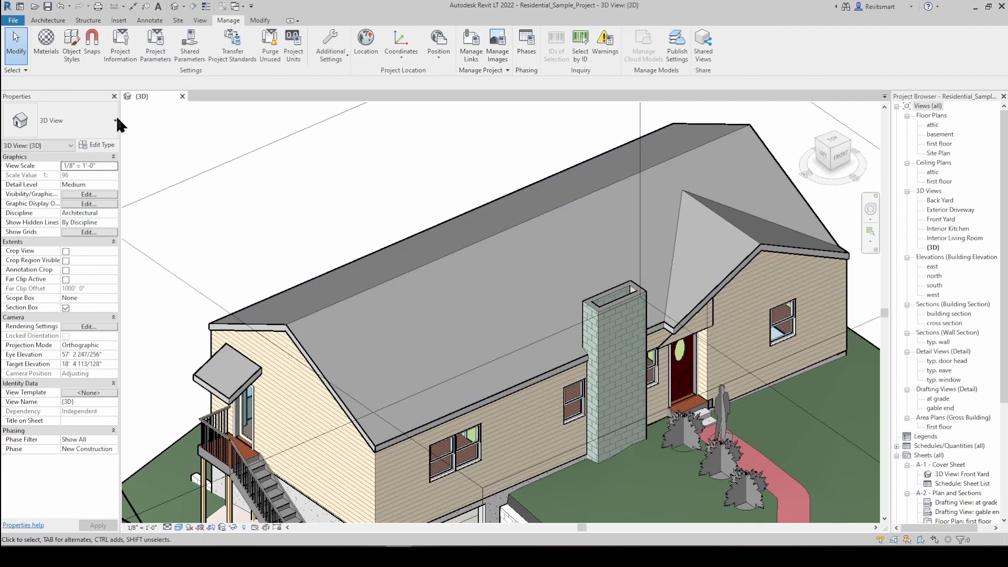
pyautogui.click(45, 38)
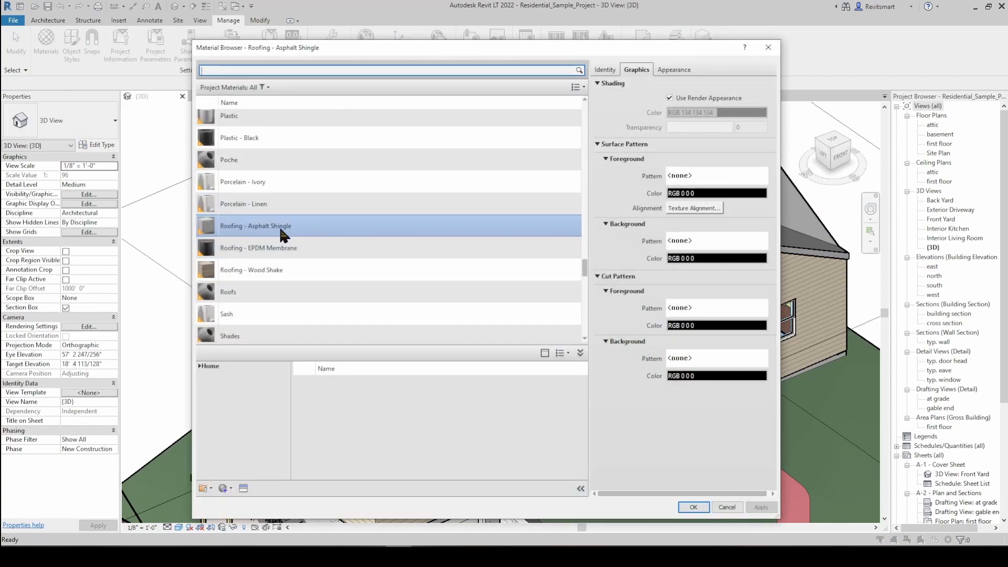
pyautogui.click(706, 176)
pyautogui.doubleClick(504, 283)
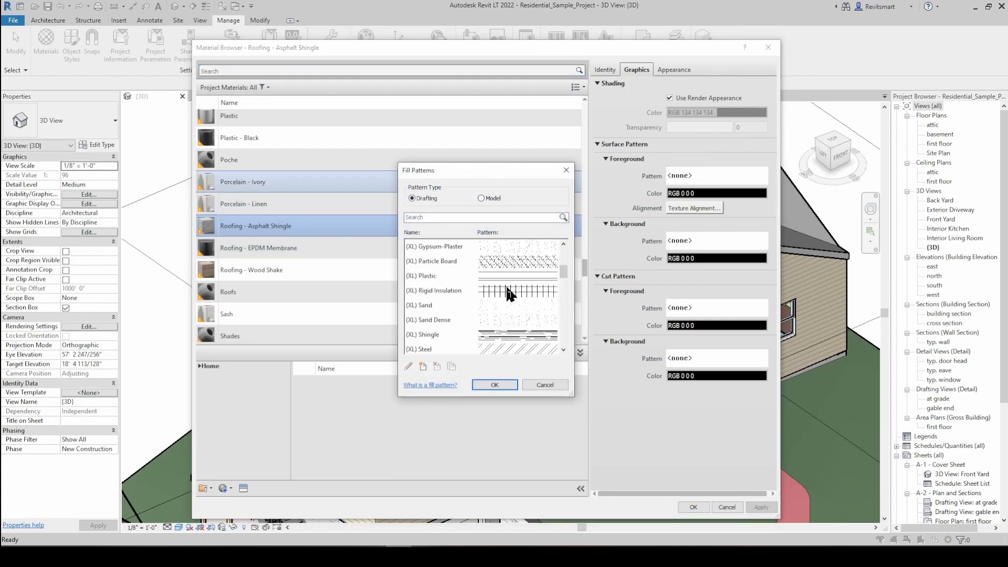
pyautogui.click(672, 68)
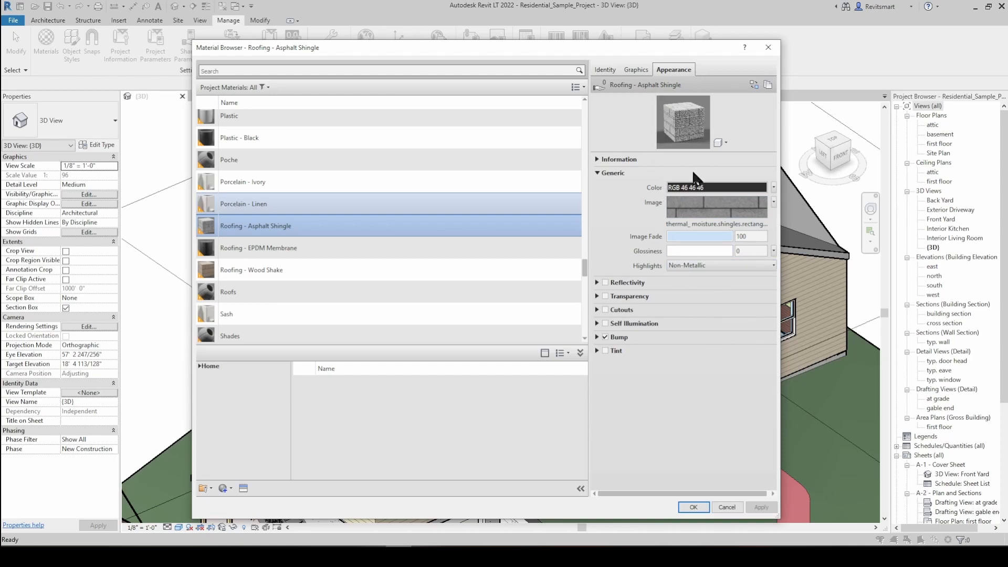
pyautogui.click(636, 71)
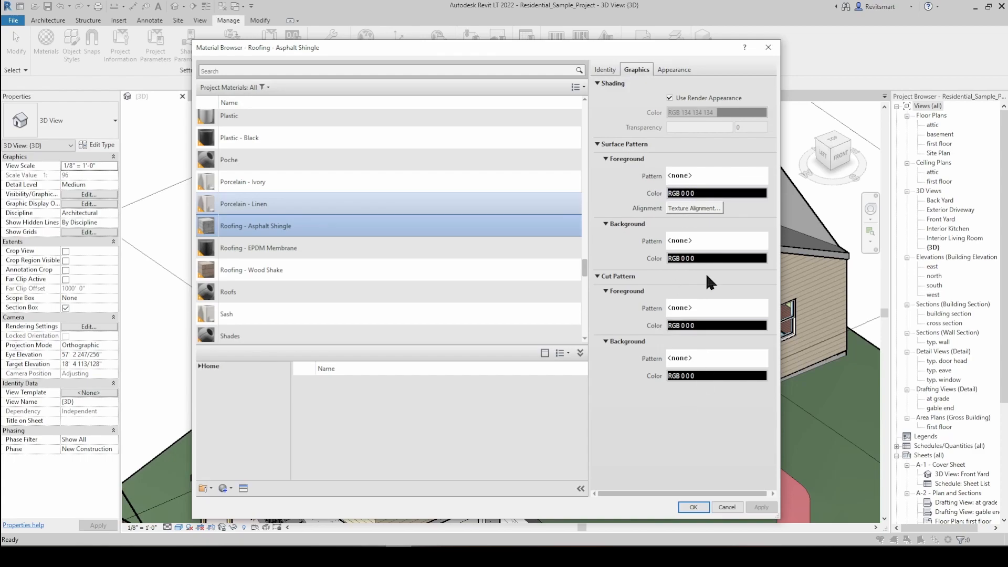
# Step: Set the surface foreground pattern of Roofing - Asphalt Shingle to (XL) Aluminum and apply it to the model
pyautogui.click(706, 178)
pyautogui.click(503, 276)
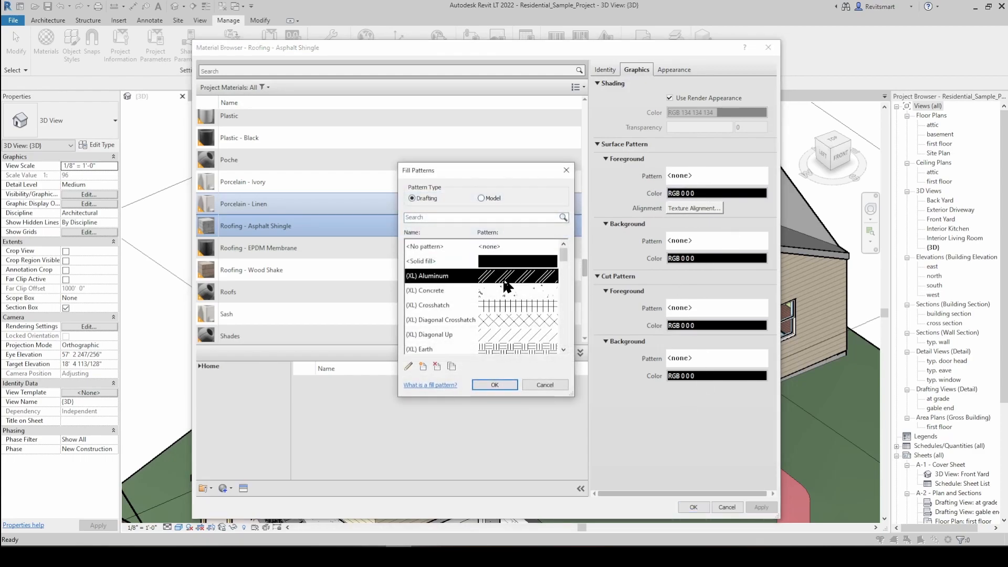
pyautogui.click(495, 385)
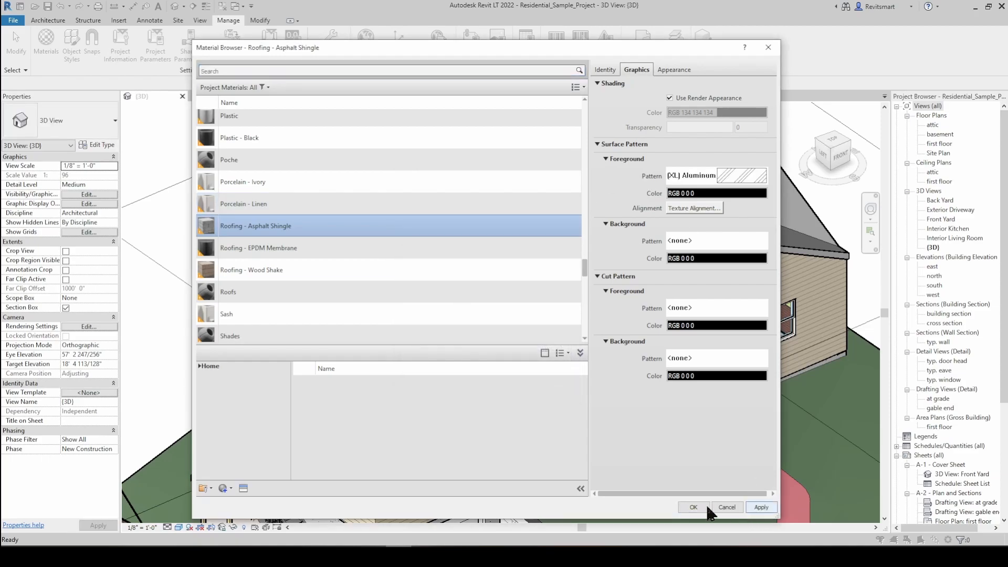
pyautogui.click(693, 507)
pyautogui.keyDown('shift'); pyautogui.moveTo(406, 177); pyautogui.dragTo(529, 180, button='middle'); pyautogui.keyUp('shift')
pyautogui.scroll(-2, 529, 181)
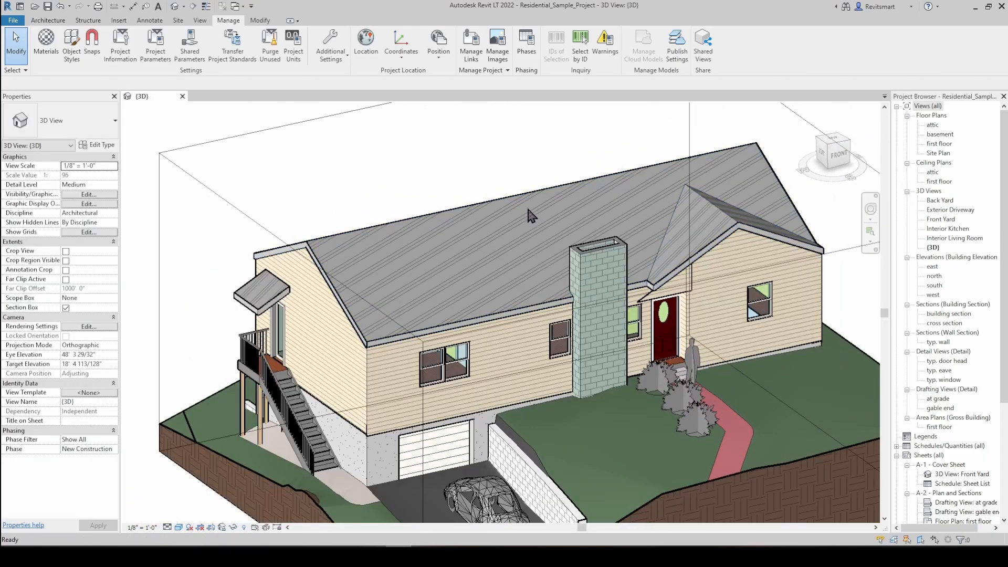
# Step: Bring up the appearance settings of Roofing - Asphalt Shingle and widen the Material Browser to read them
pyautogui.click(52, 50)
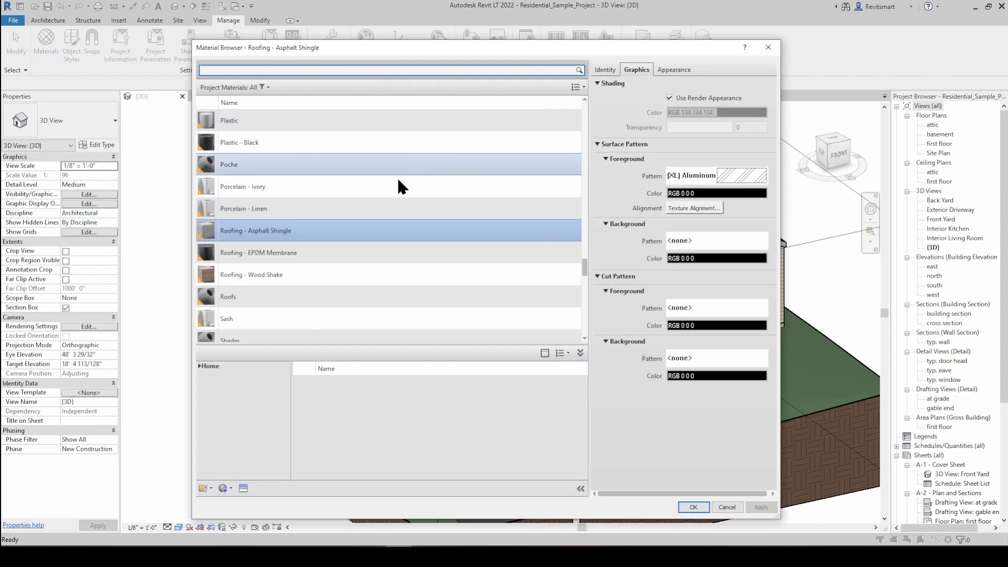
pyautogui.scroll(-2, 361, 235)
pyautogui.scroll(1, 383, 216)
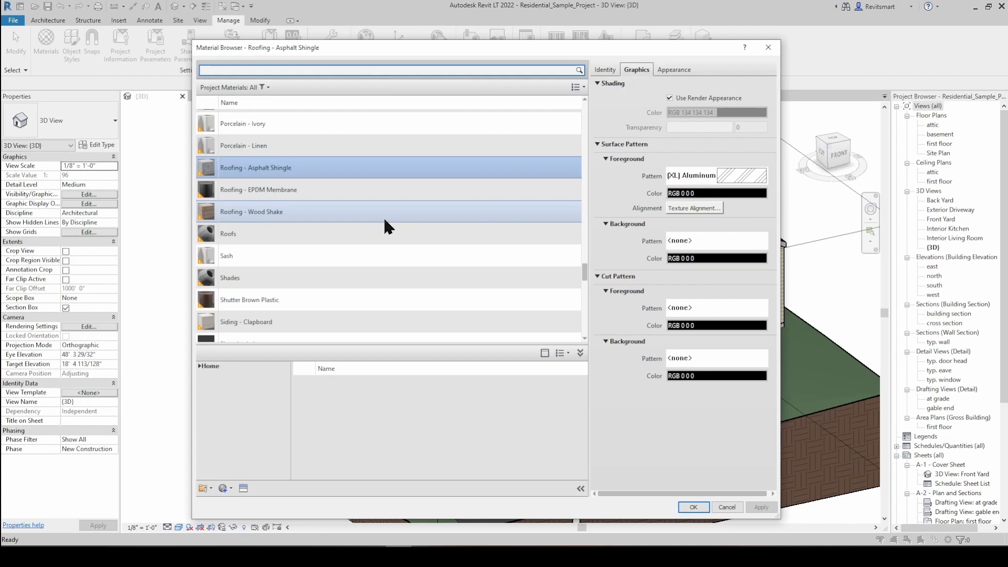
pyautogui.scroll(1, 383, 216)
pyautogui.click(668, 69)
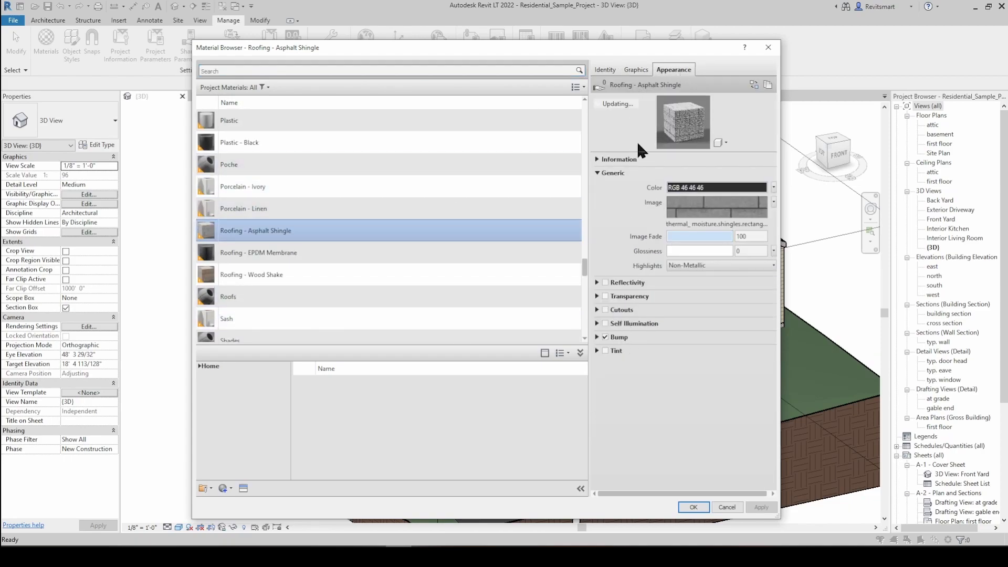
pyautogui.moveTo(646, 52); pyautogui.dragTo(603, 48)
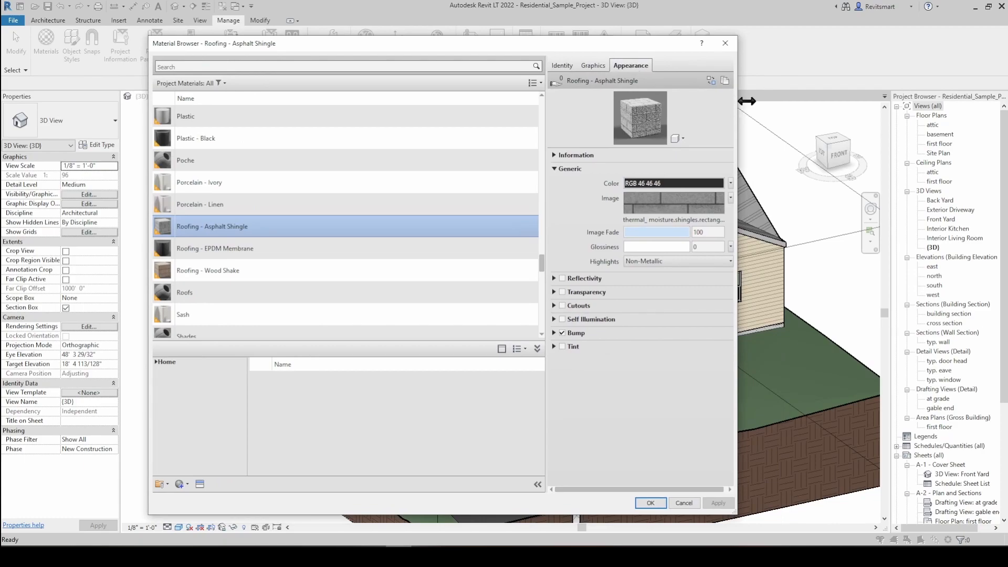
pyautogui.moveTo(742, 102); pyautogui.dragTo(806, 101)
# Step: Inspect the bump image and amount of the asphalt shingle appearance, closing the Material Browser without changes
pyautogui.click(636, 65)
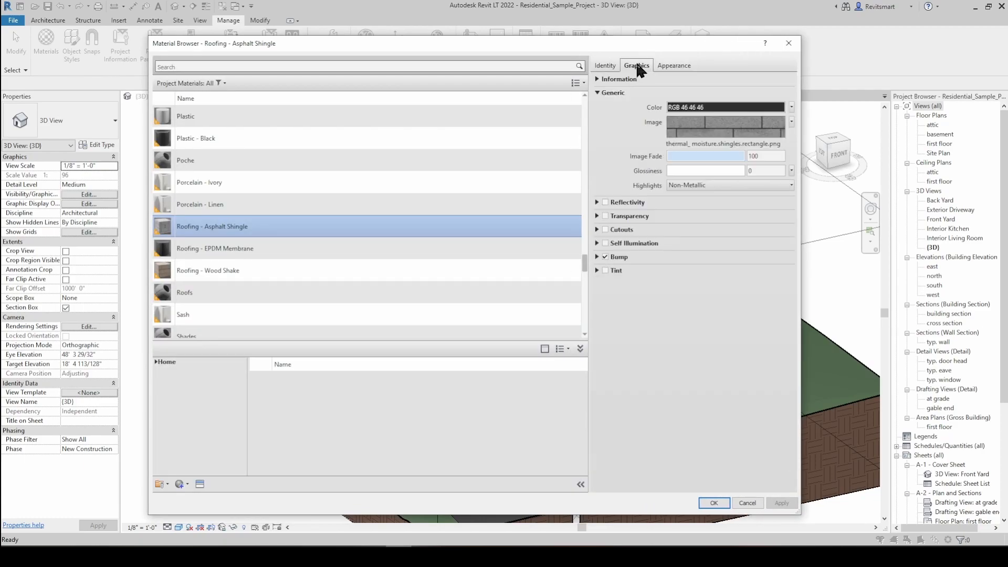
pyautogui.click(677, 63)
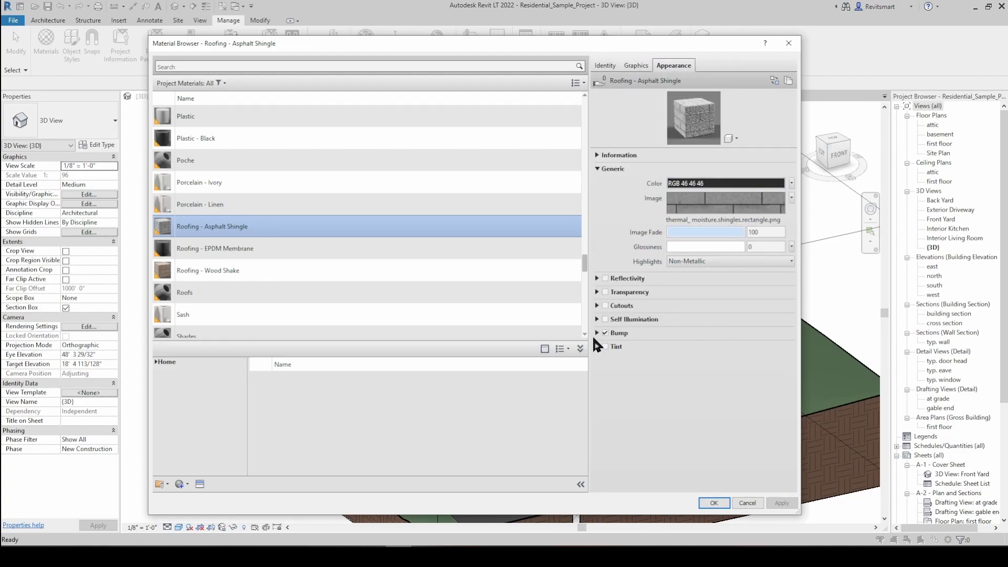
pyautogui.click(597, 333)
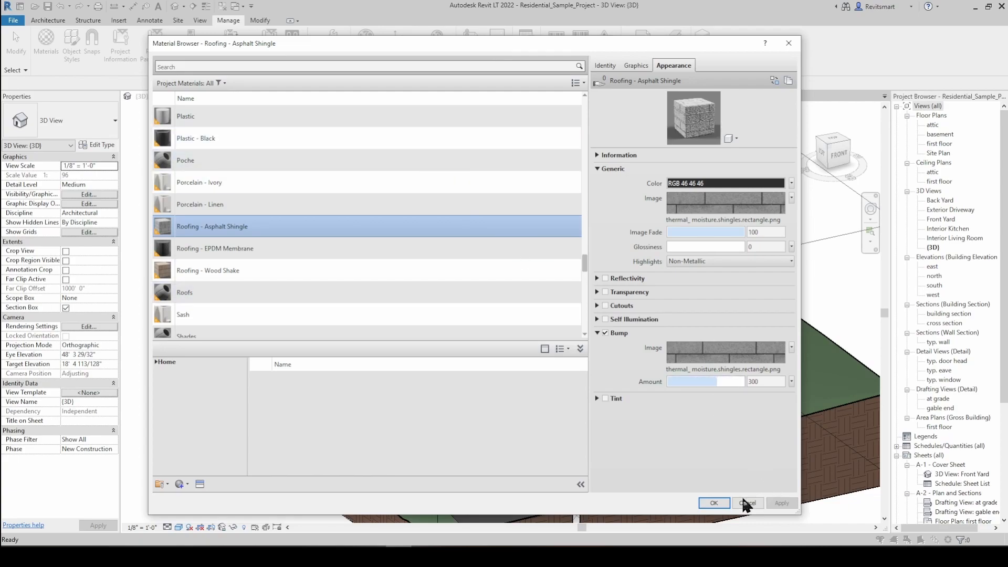
pyautogui.scroll(5, 394, 241)
pyautogui.click(747, 503)
# Step: Examine the garage side, terrain, exterior walls and patterned roof of the house in the 3D view
pyautogui.keyDown('shift'); pyautogui.moveTo(498, 221); pyautogui.dragTo(468, 263, button='middle'); pyautogui.keyUp('shift')
pyautogui.moveTo(469, 262); pyautogui.dragTo(534, 166, button='middle')
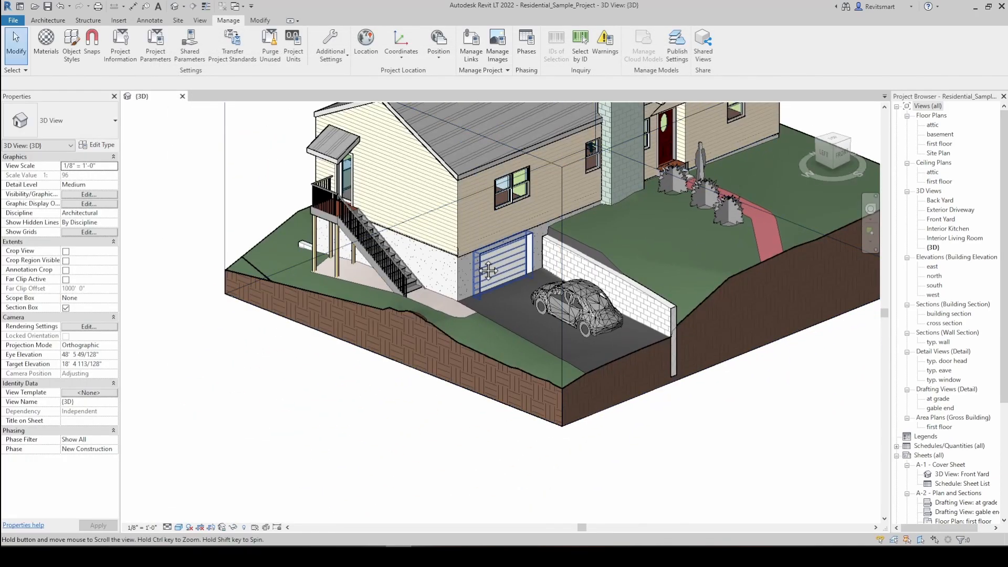
pyautogui.scroll(4, 496, 253)
pyautogui.moveTo(438, 306); pyautogui.dragTo(342, 313, button='middle')
pyautogui.scroll(-5, 339, 310)
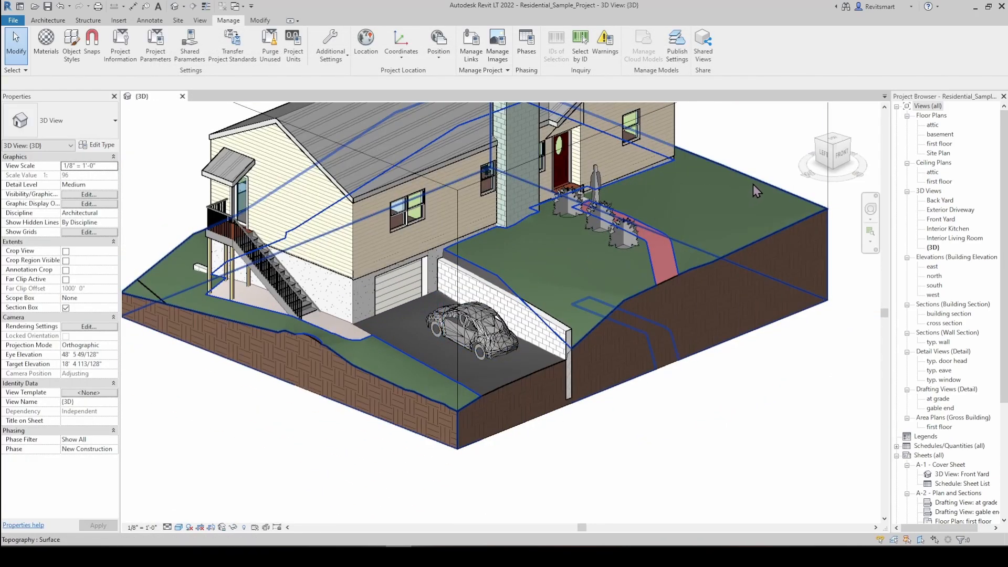
pyautogui.click(753, 184)
pyautogui.moveTo(491, 282); pyautogui.dragTo(439, 360, button='middle')
pyautogui.press('Escape')
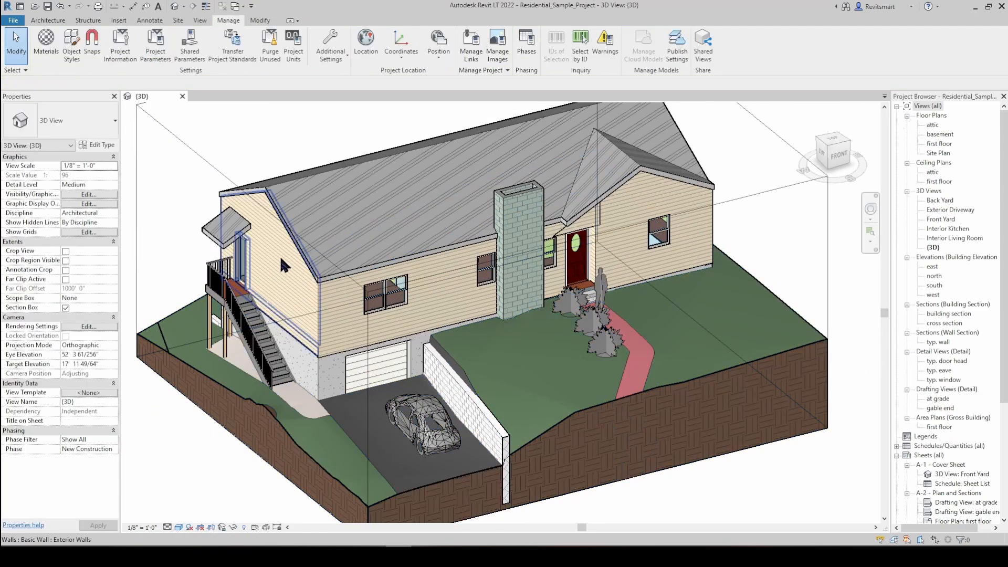
pyautogui.click(284, 265)
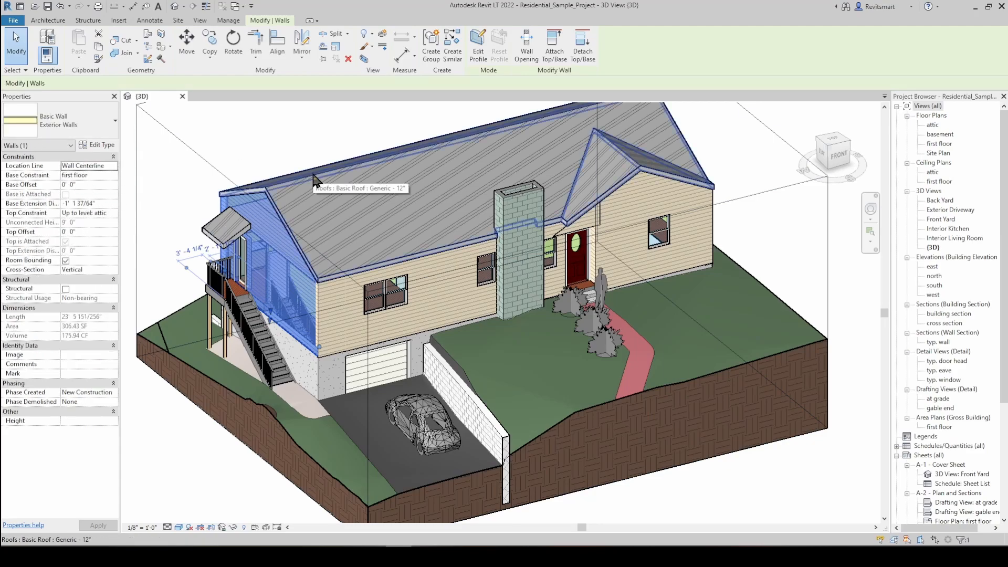
pyautogui.moveTo(328, 181); pyautogui.dragTo(362, 194, button='middle')
pyautogui.click(351, 160)
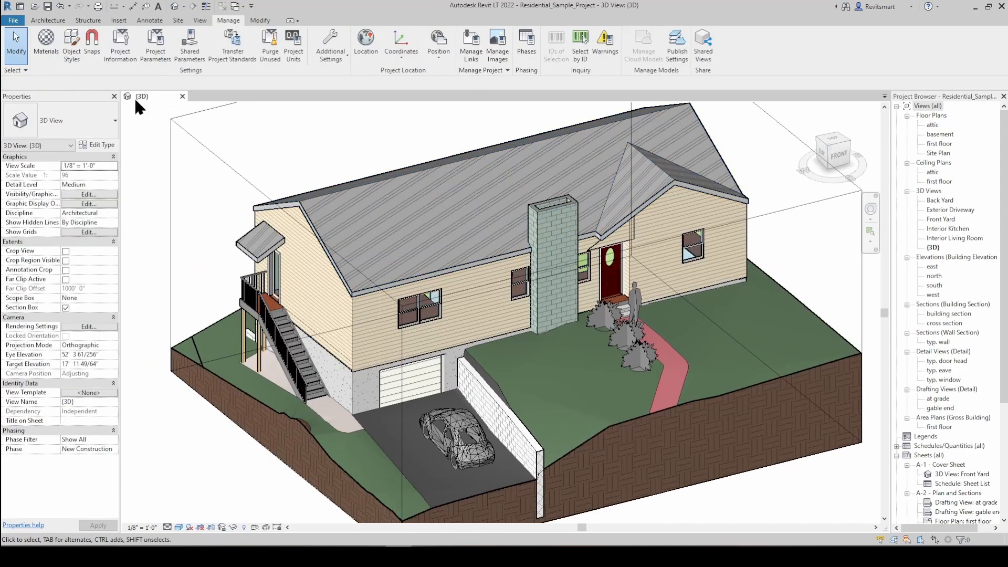
# Step: Duplicate the Roofing - Asphalt Shingle material and name the copy Roofing - Asphalt Shingle 2
pyautogui.click(45, 42)
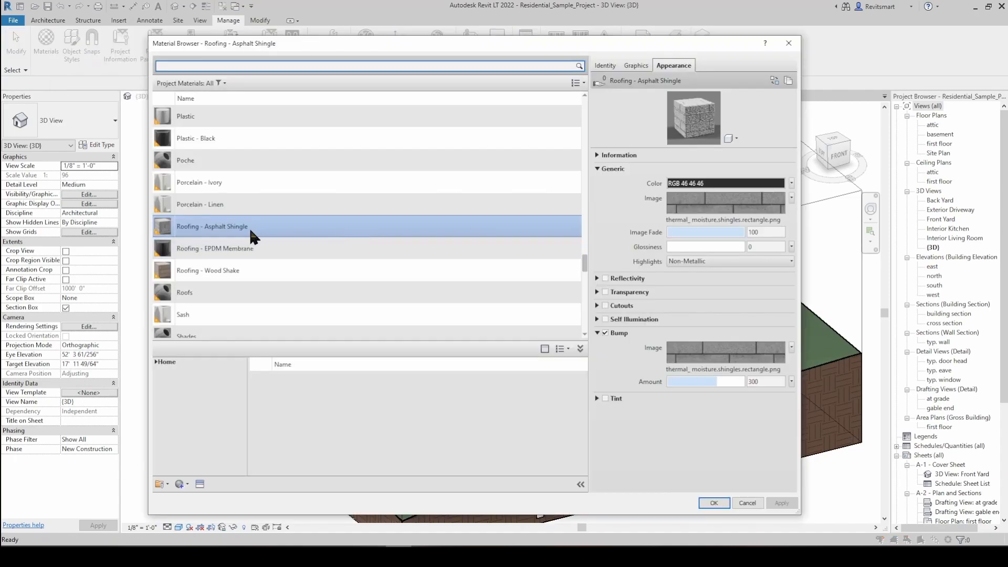
pyautogui.rightClick(302, 224)
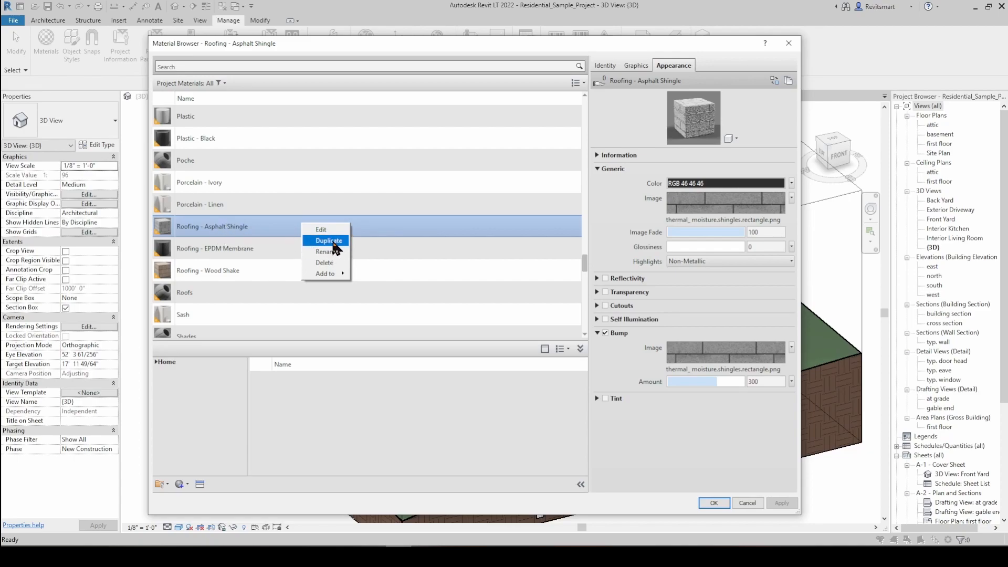
pyautogui.click(331, 241)
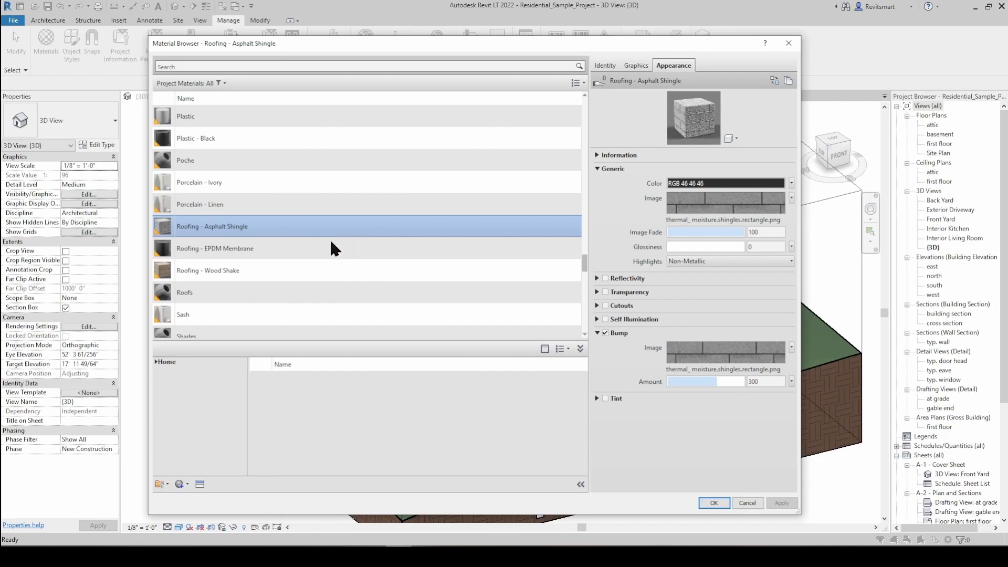
pyautogui.moveTo(248, 222); pyautogui.dragTo(276, 221)
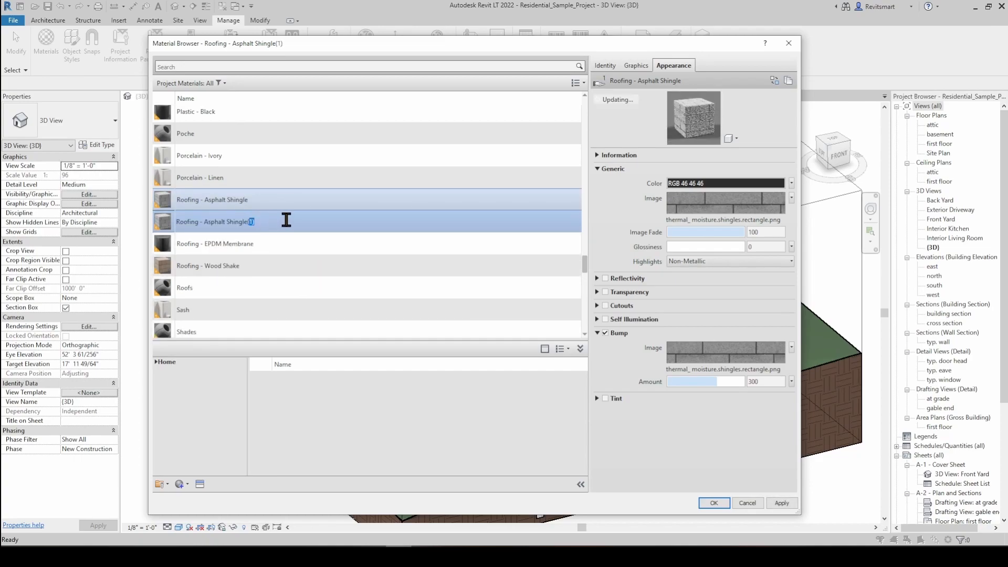
pyautogui.write('2')
pyautogui.press('Return')
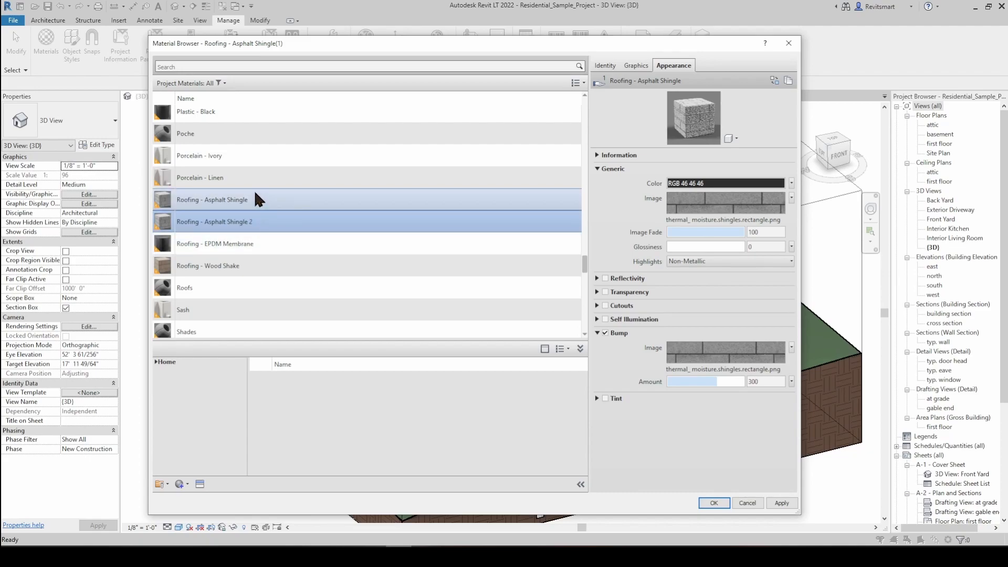
# Step: Duplicate the appearance asset of Roofing - Asphalt Shingle 2, compare its graphics settings with the original material, and accept the material changes
pyautogui.click(789, 81)
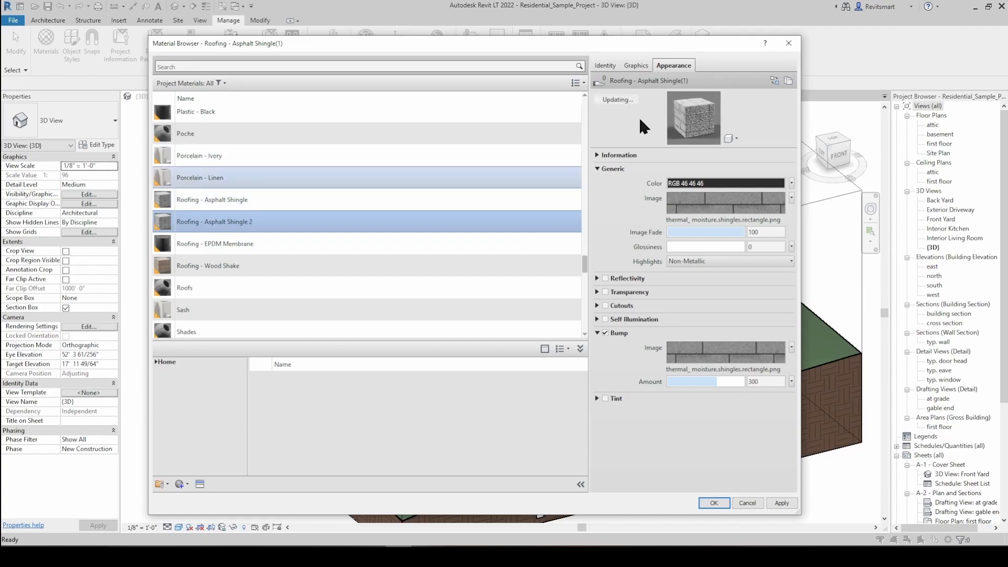
pyautogui.click(635, 66)
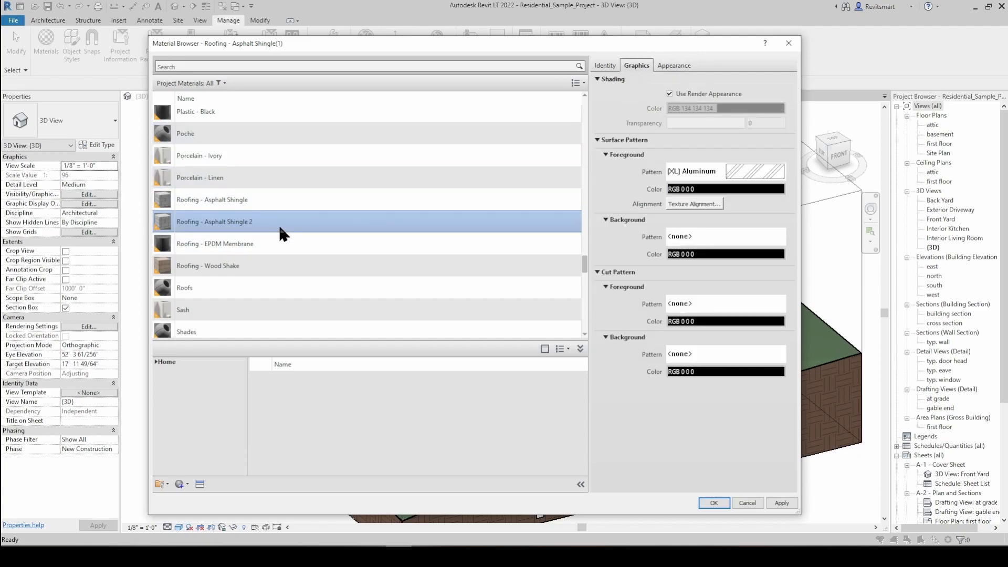
pyautogui.click(245, 202)
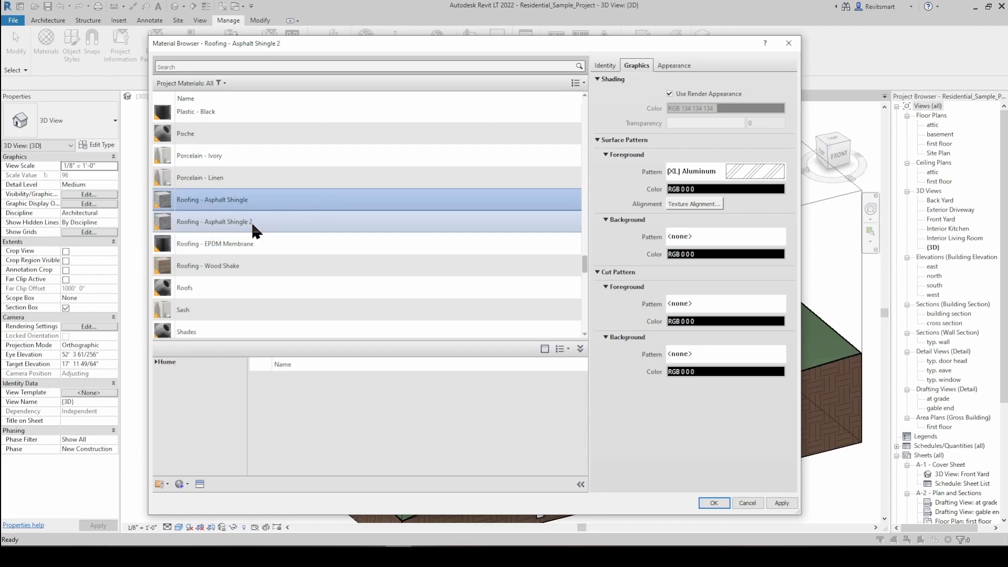
pyautogui.click(251, 222)
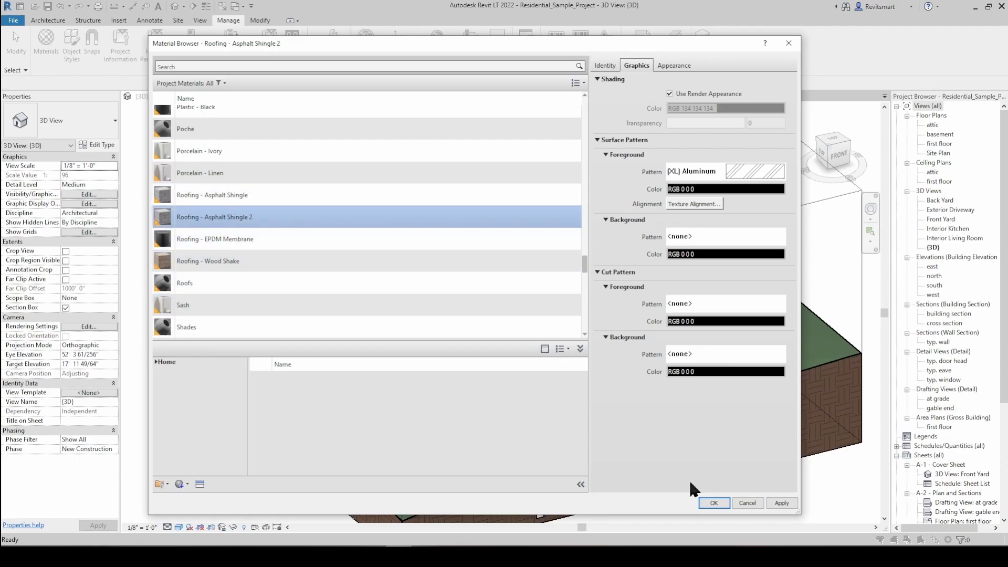
pyautogui.click(713, 503)
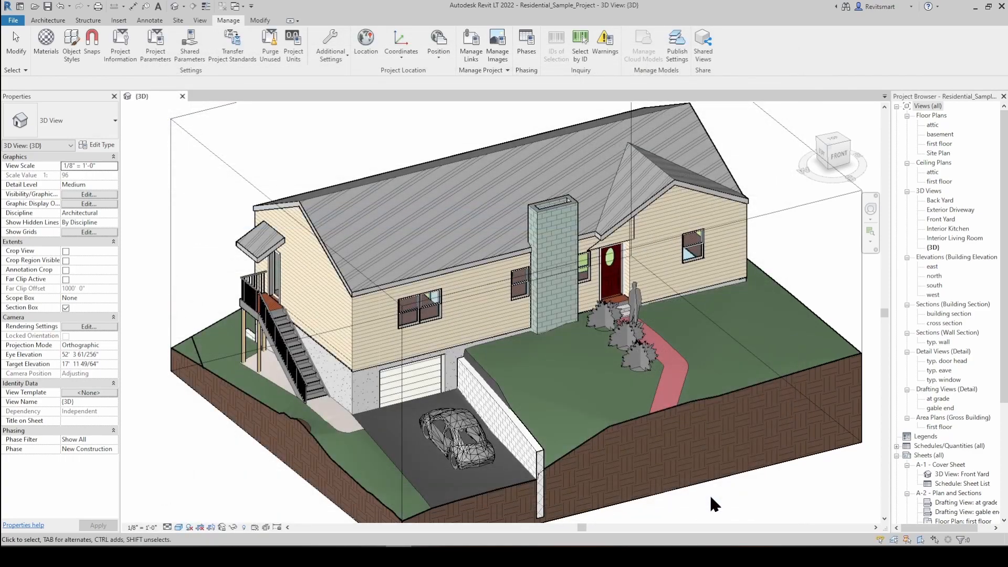
# Step: Review the model categories, line weights and default materials in Object Styles, closing without changes
pyautogui.click(72, 55)
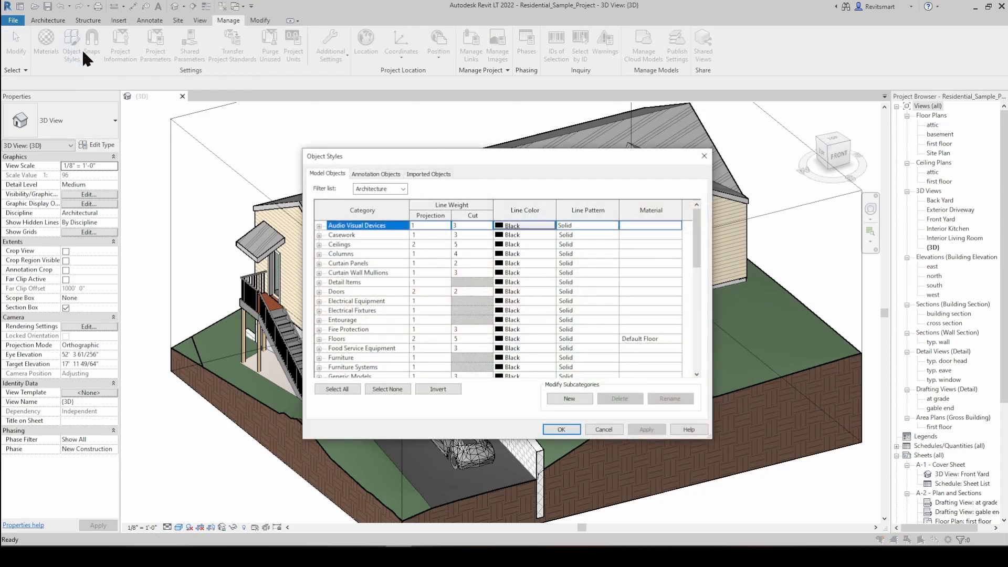
pyautogui.moveTo(456, 154); pyautogui.dragTo(480, 145)
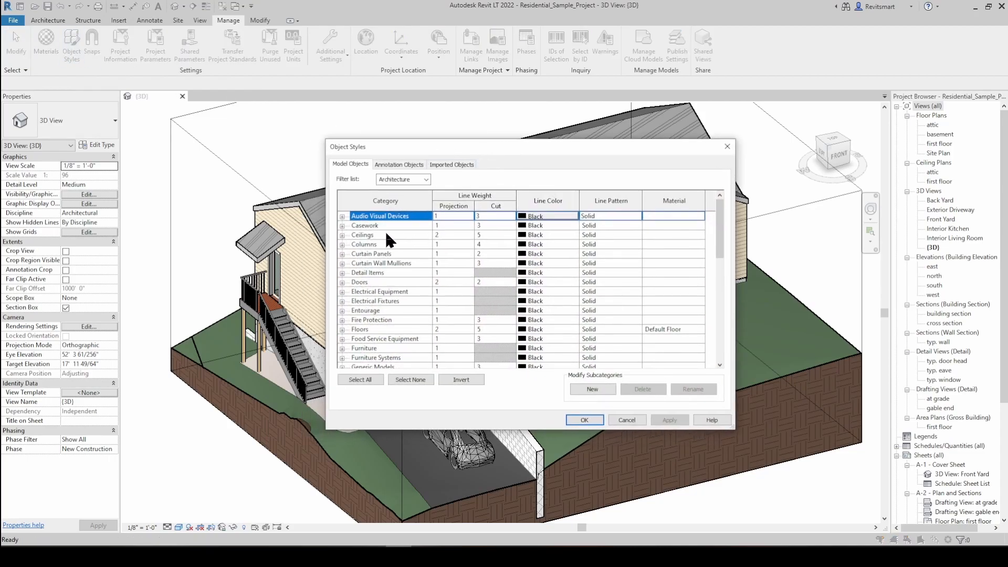
pyautogui.scroll(-2, 375, 228)
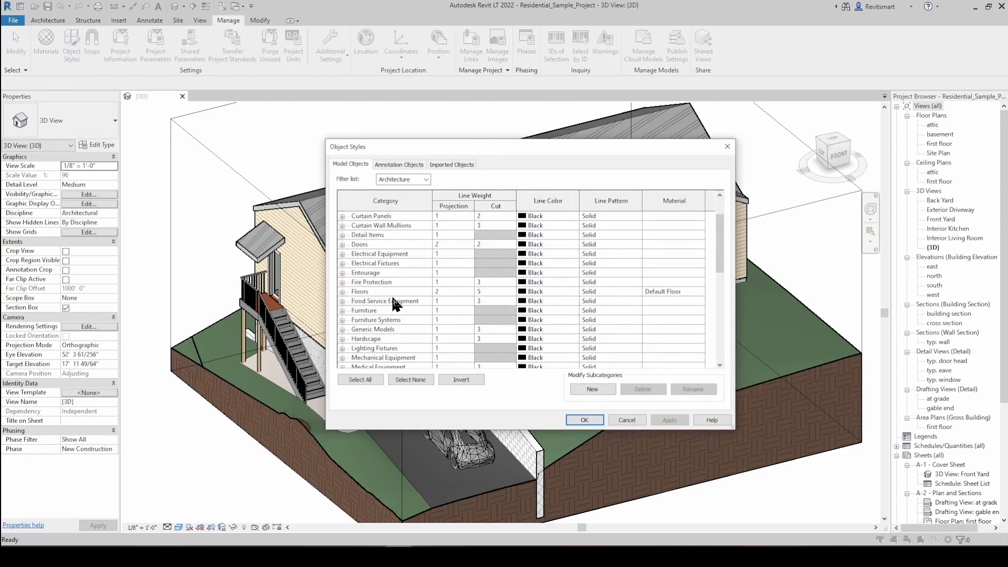
pyautogui.scroll(-12, 394, 253)
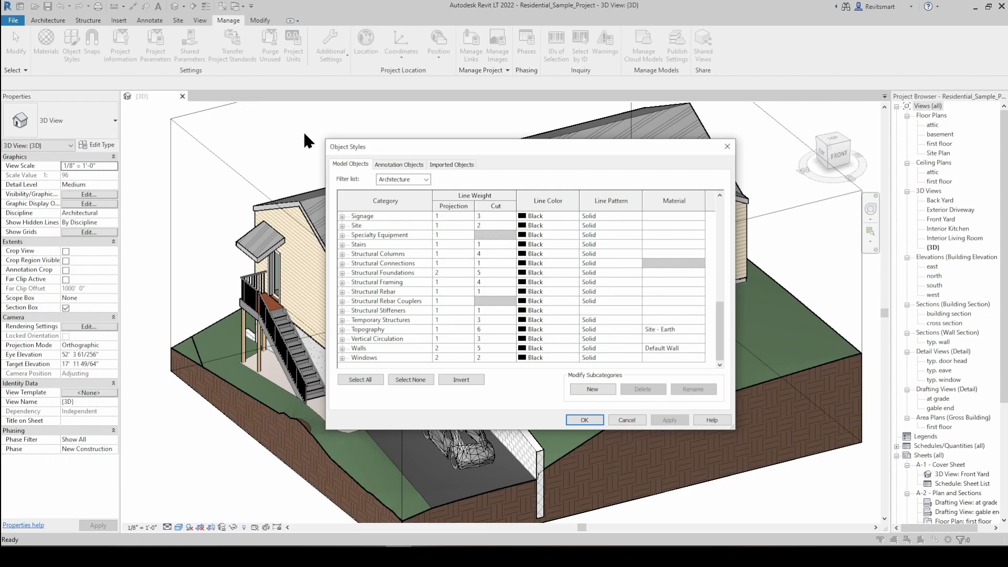
pyautogui.press('Escape')
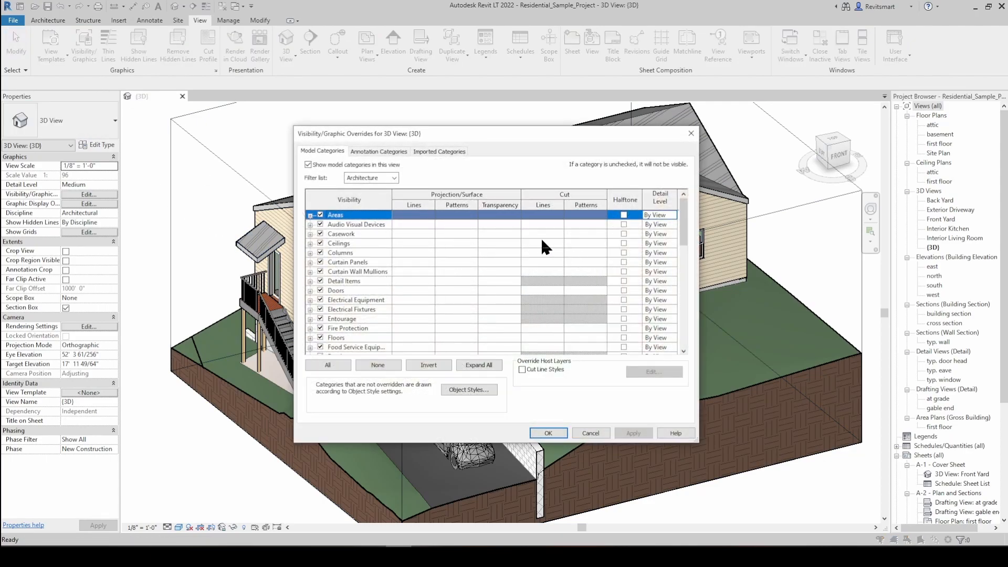
# Step: Compare the 3D view's Visibility/Graphic Overrides categories with the project-wide model categories in Object Styles
pyautogui.scroll(-5, 362, 270)
pyautogui.press('Escape')
pyautogui.click(230, 20)
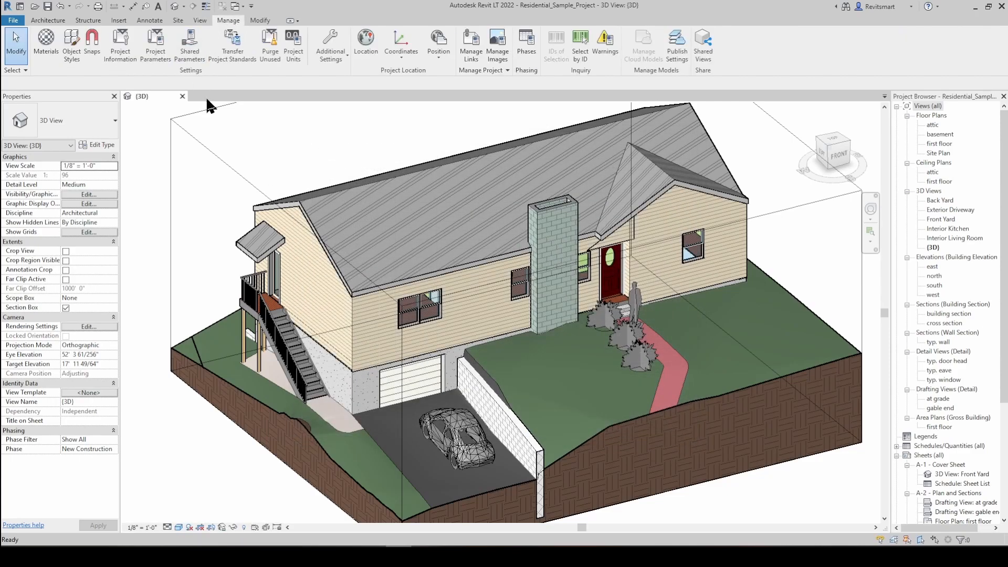
pyautogui.click(71, 43)
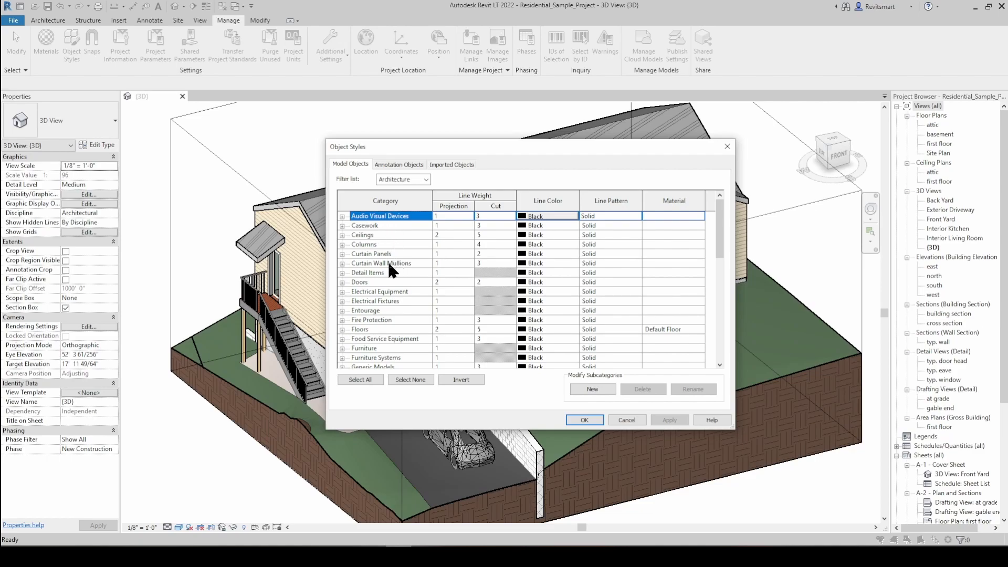
pyautogui.scroll(-9, 424, 259)
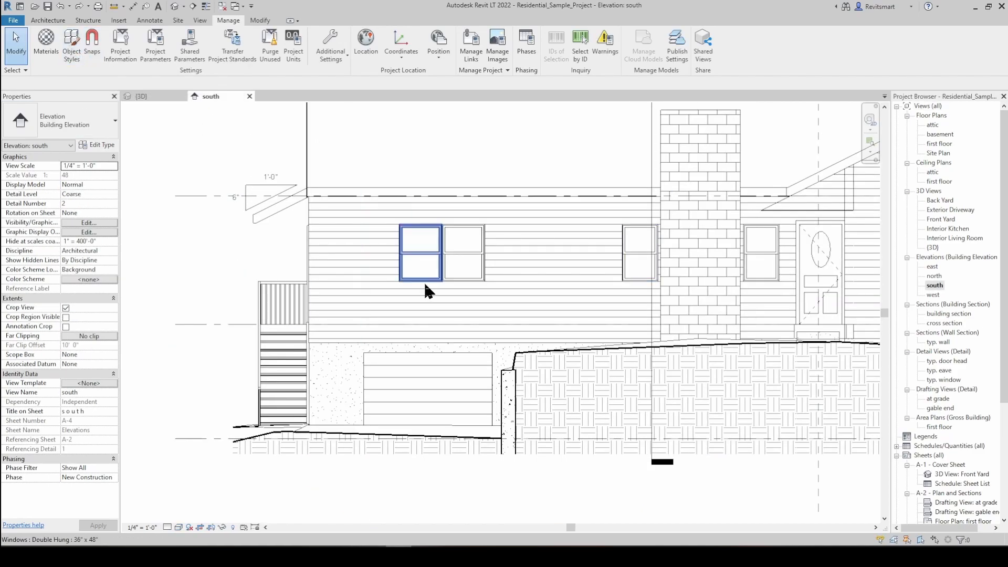
# Step: Set the projection line weight of the Windows Frame/Mullion subcategory to 8 in Object Styles and apply it to the project
pyautogui.scroll(3, 441, 250)
pyautogui.scroll(-4, 440, 247)
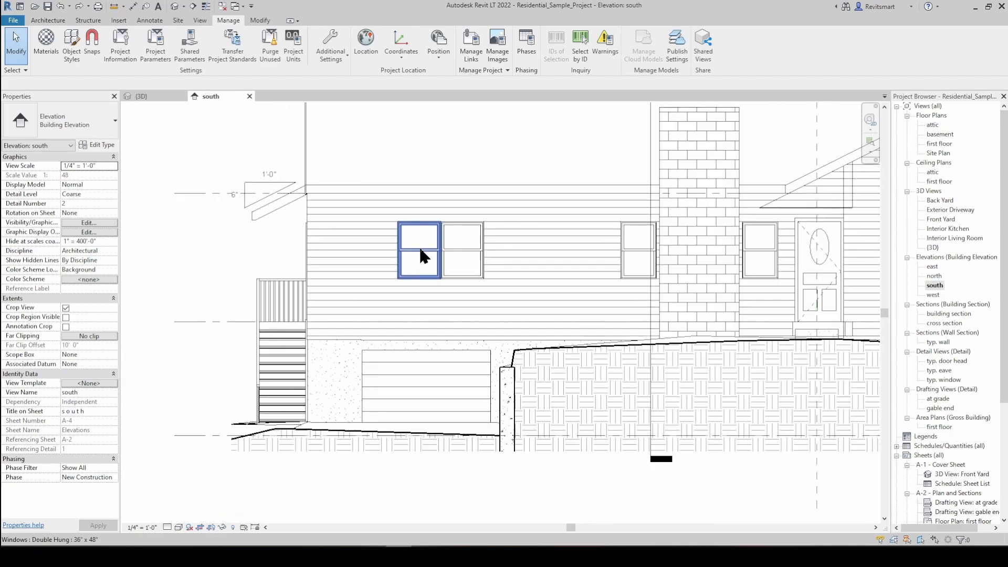
pyautogui.click(71, 46)
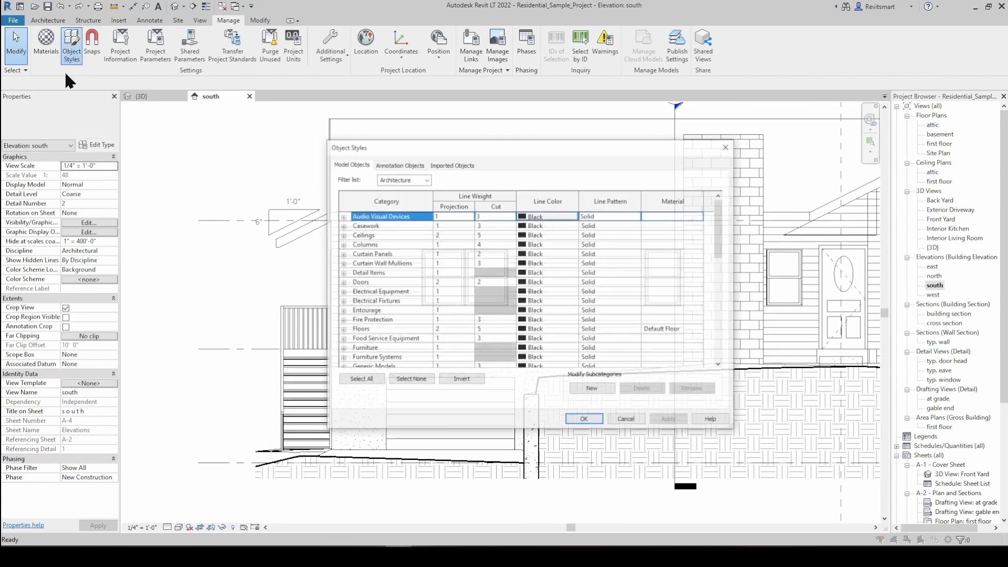
pyautogui.scroll(-10, 451, 270)
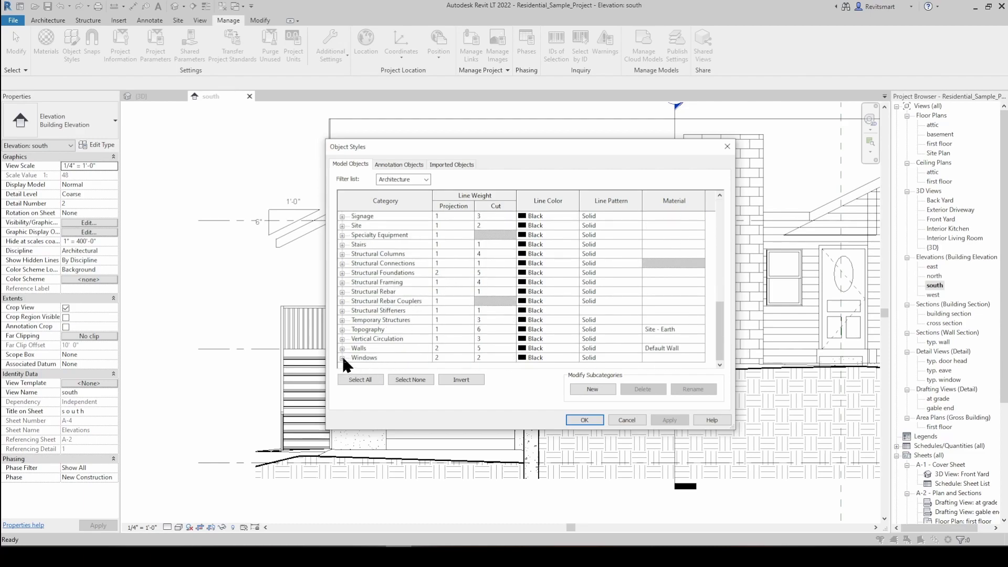
pyautogui.click(342, 357)
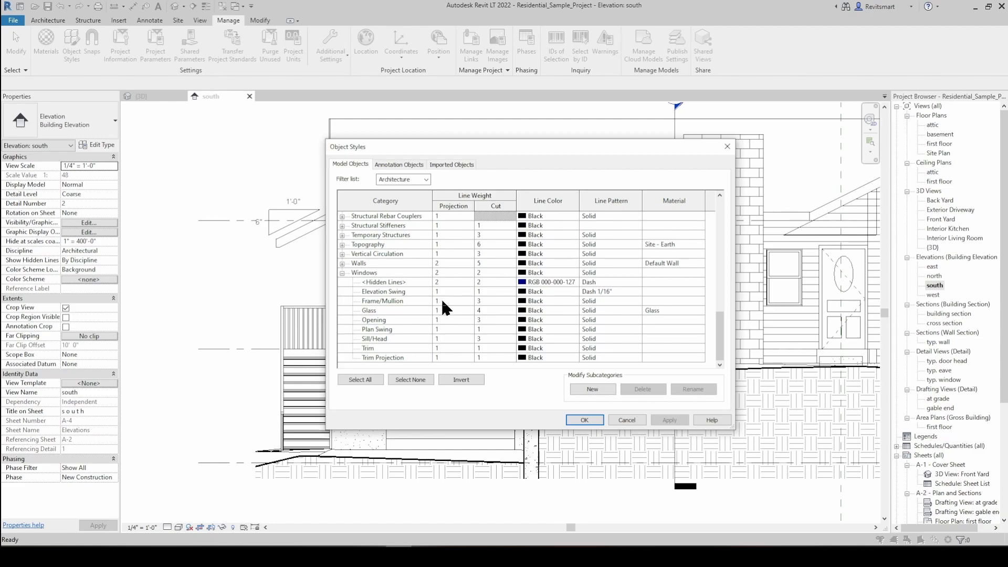
pyautogui.click(446, 298)
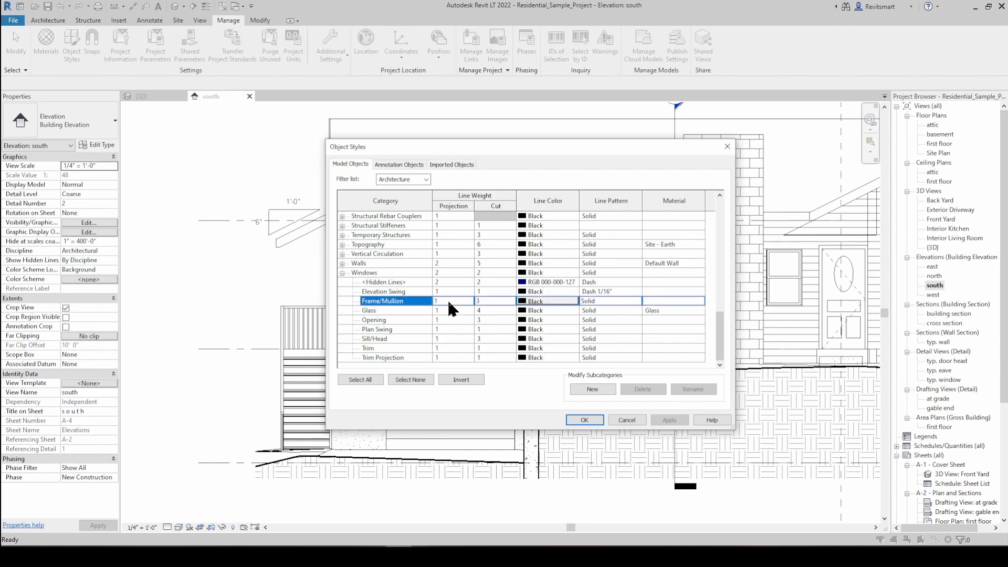
pyautogui.click(443, 299)
pyautogui.write('8')
pyautogui.click(552, 401)
pyautogui.press('Tab')
pyautogui.click(657, 420)
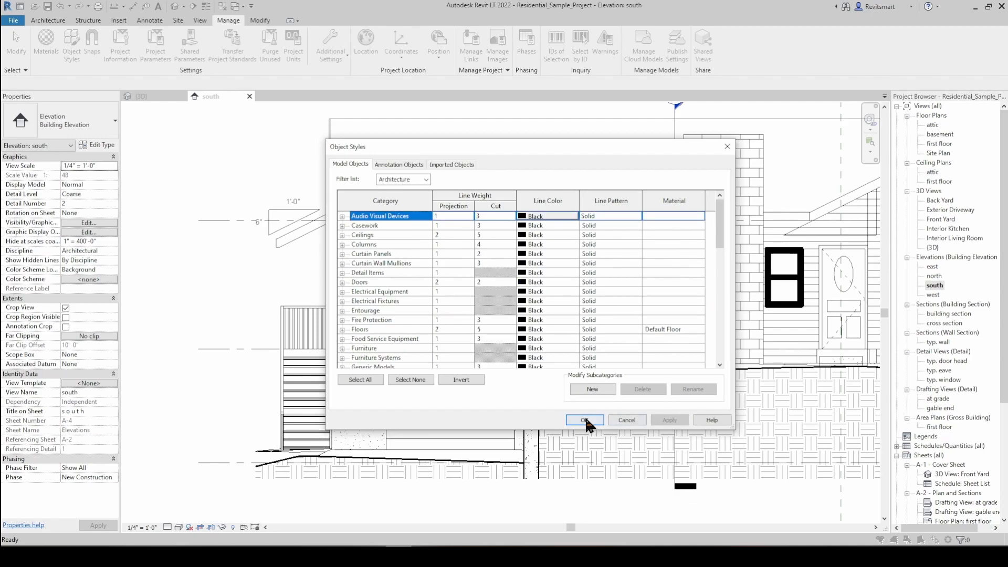
pyautogui.click(584, 420)
# Step: Examine the window frame line weights in the south elevation and in the east elevation
pyautogui.scroll(4, 491, 281)
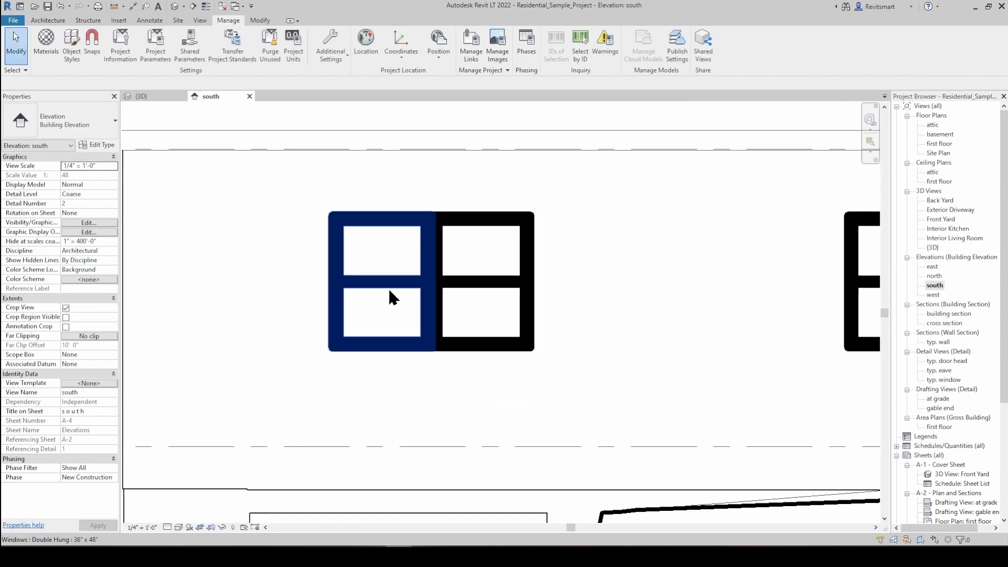
pyautogui.scroll(-5, 421, 270)
pyautogui.scroll(-2, 462, 283)
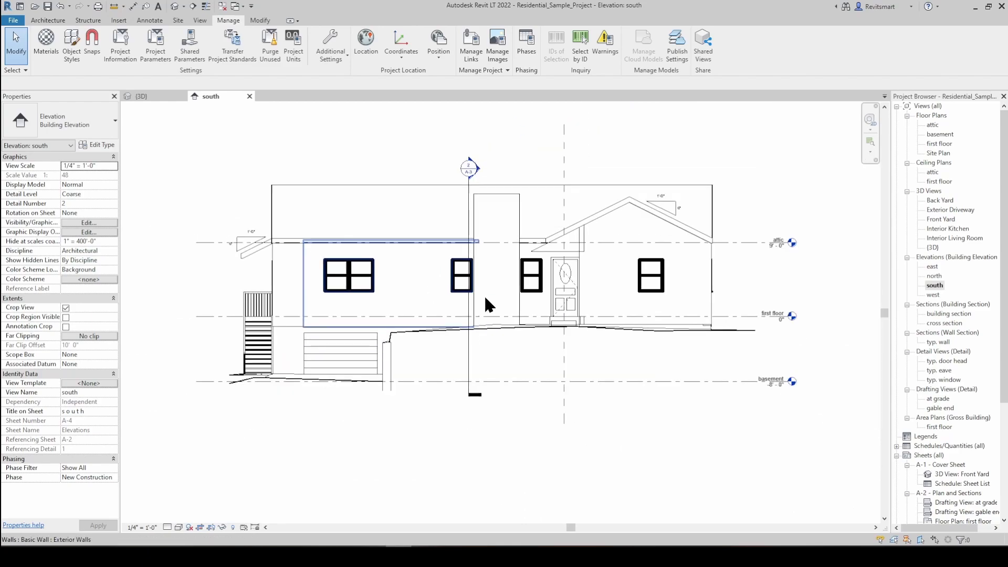
pyautogui.doubleClick(933, 267)
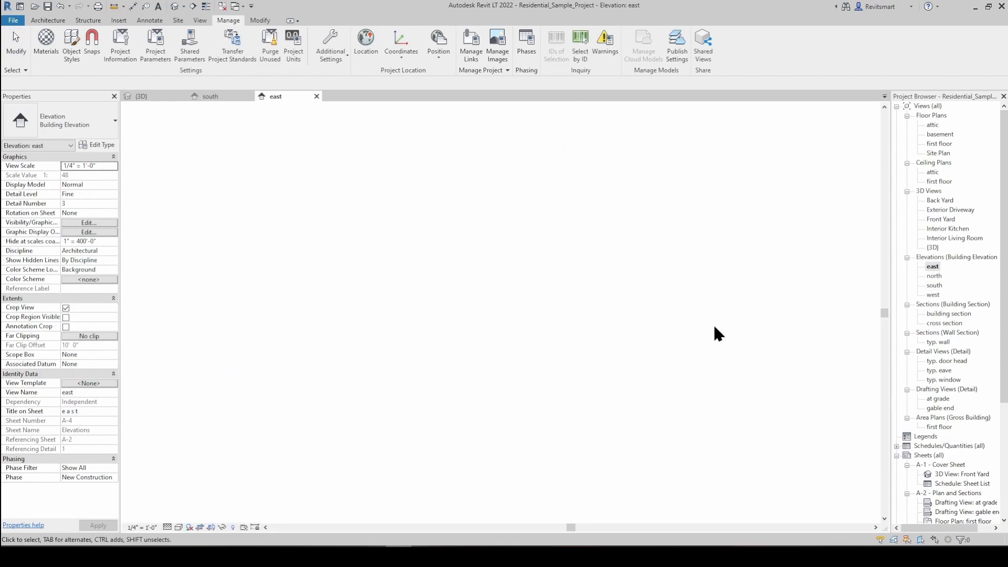
pyautogui.scroll(4, 453, 296)
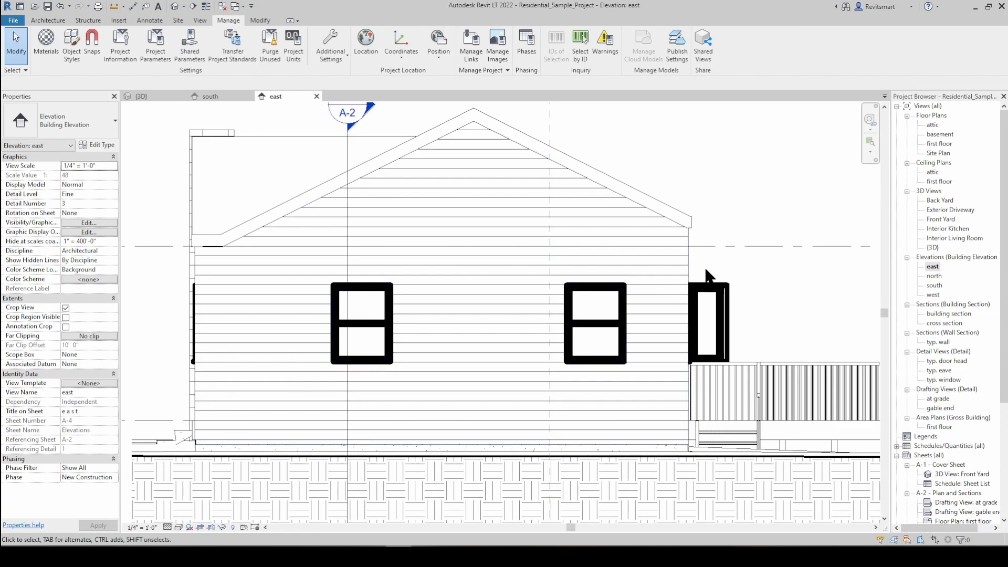
pyautogui.scroll(-3, 772, 275)
pyautogui.moveTo(748, 238)
pyautogui.mouseDown(button='middle')
pyautogui.moveTo(754, 233)
pyautogui.moveTo(745, 235)
pyautogui.mouseUp(button='middle')
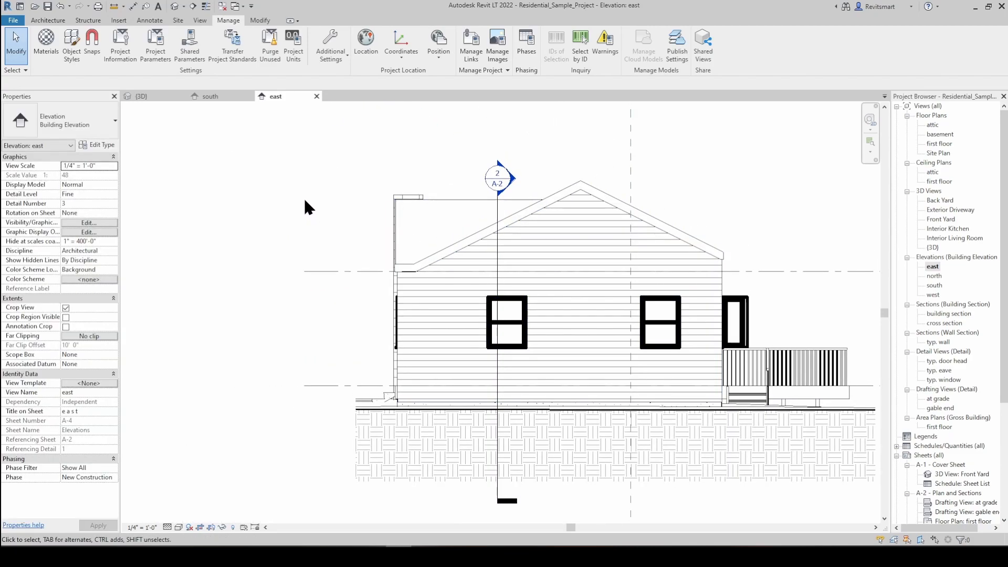
# Step: Review the annotation and imported object categories in Object Styles, cancelling without changes
pyautogui.click(73, 51)
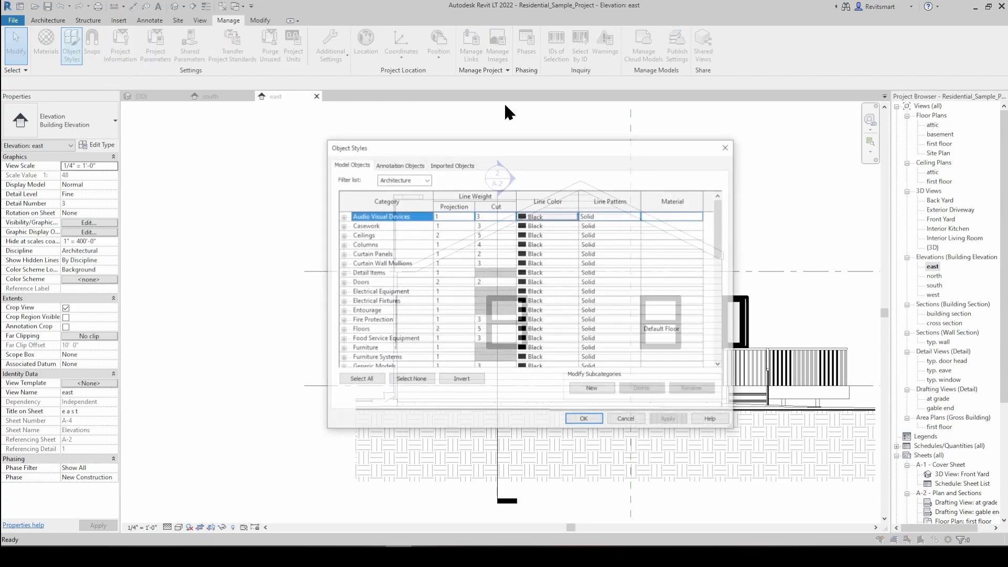
pyautogui.click(398, 162)
pyautogui.click(444, 164)
pyautogui.click(399, 164)
pyautogui.click(364, 164)
pyautogui.click(391, 164)
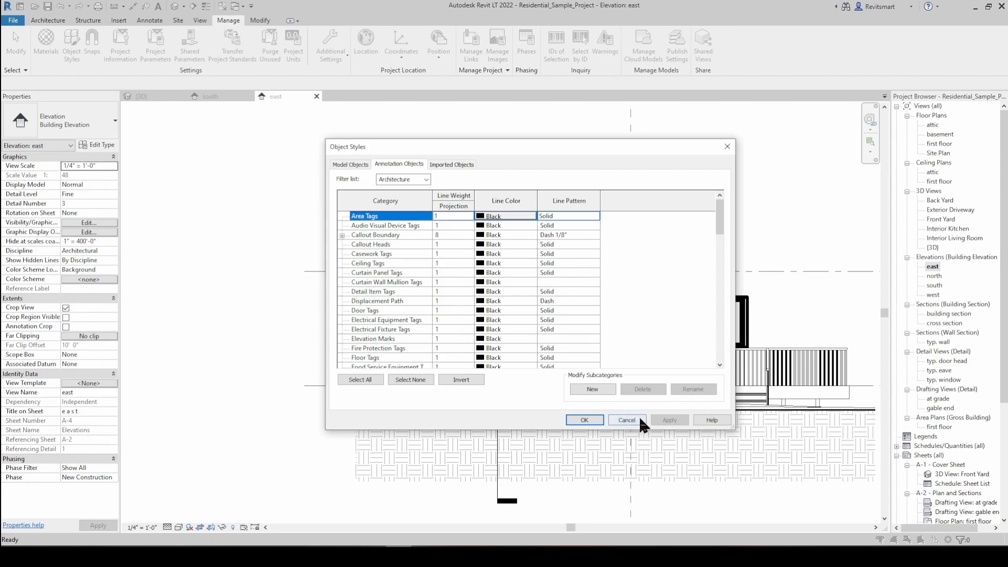
pyautogui.click(638, 418)
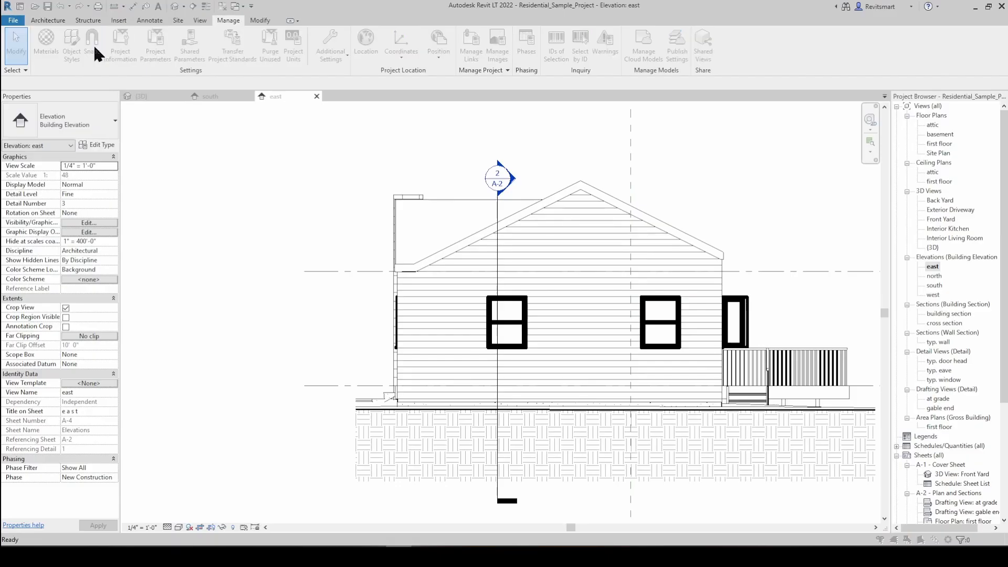
# Step: Check the dimension and object snap settings, closing them without changes
pyautogui.click(92, 44)
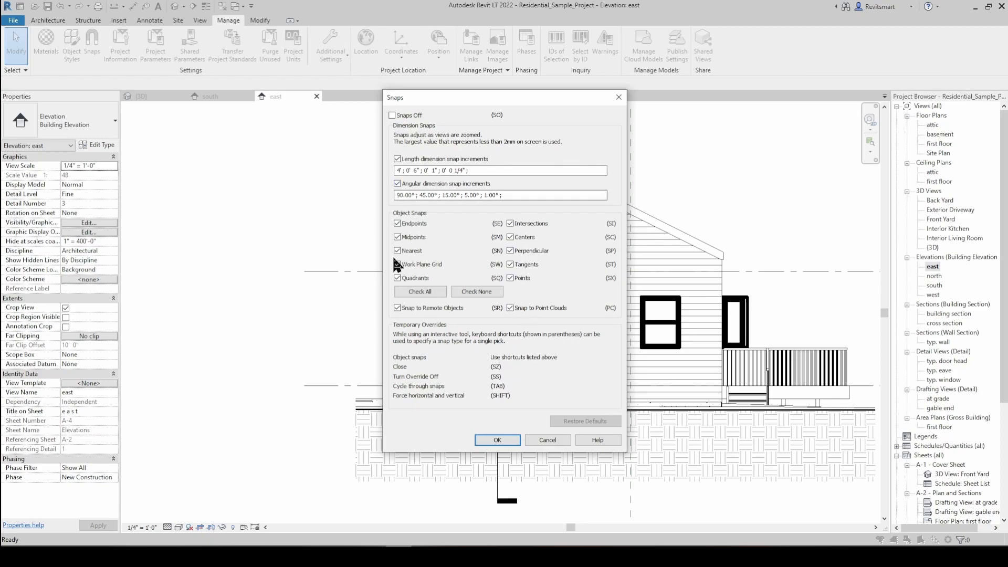
pyautogui.press('Escape')
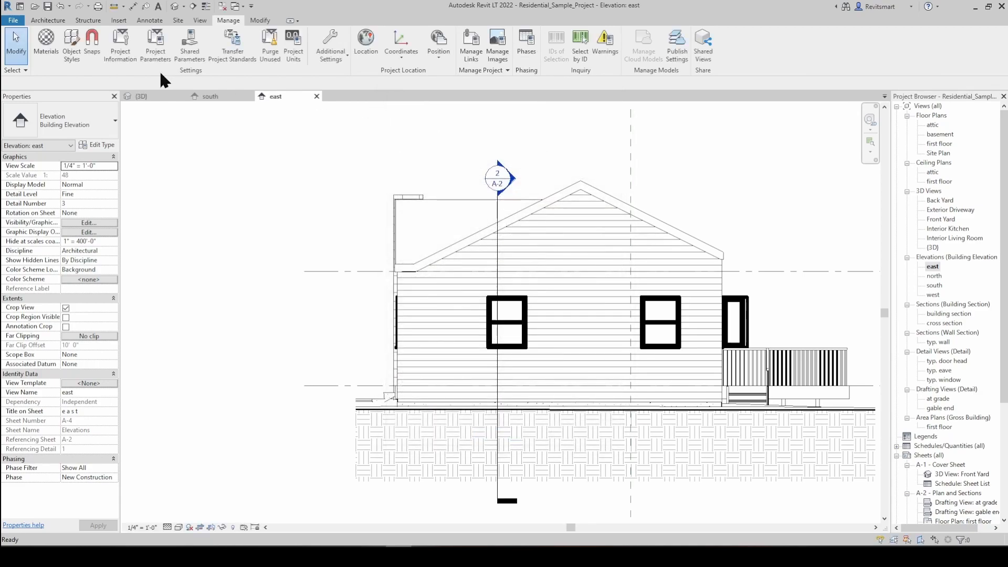
# Step: Review the Project Information fields and close them without changes
pyautogui.click(117, 55)
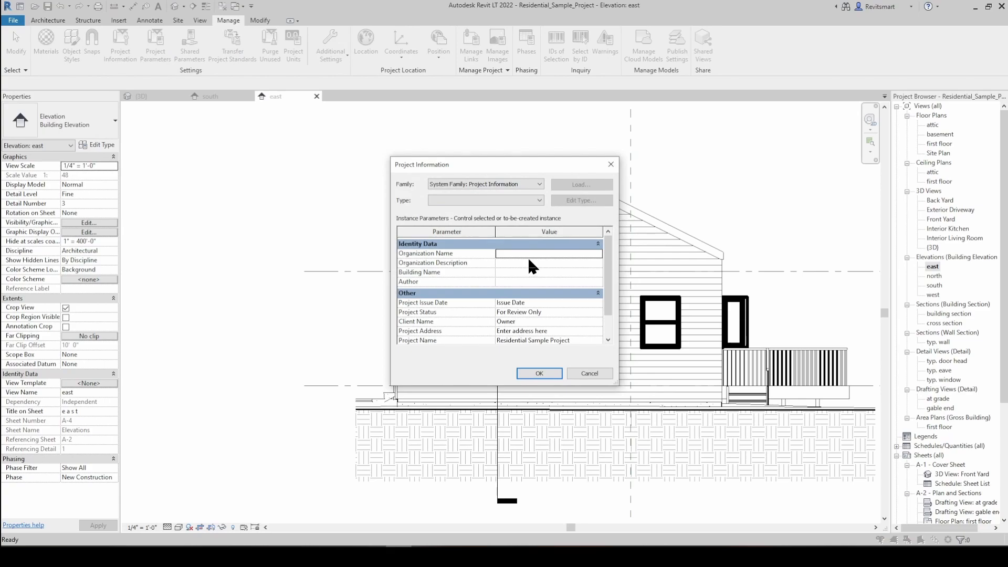
pyautogui.scroll(-1, 527, 256)
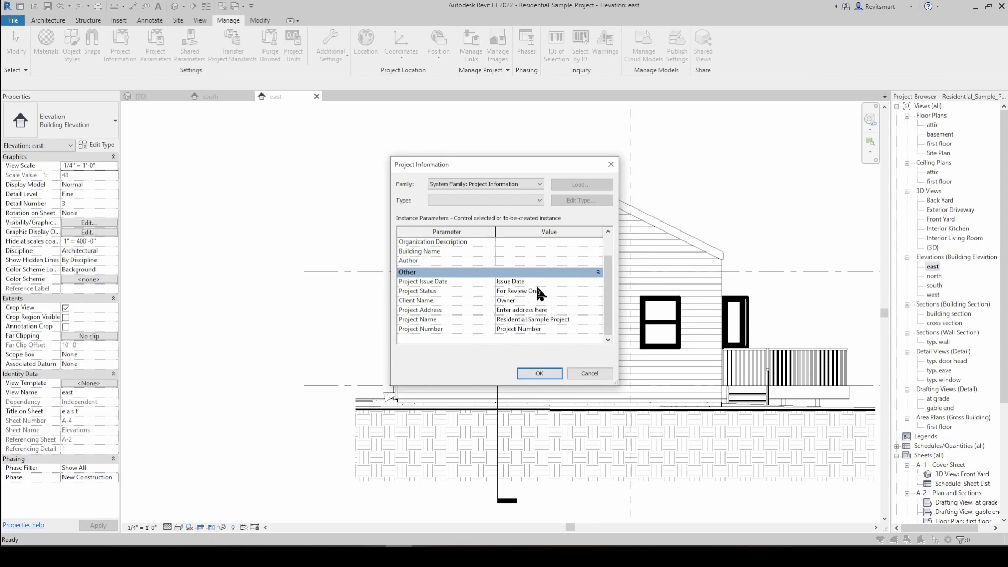
pyautogui.press('Escape')
# Step: Open sheet A-2 - Plan and Sections and examine the project information shown in its title block
pyautogui.click(1002, 411)
pyautogui.click(950, 333)
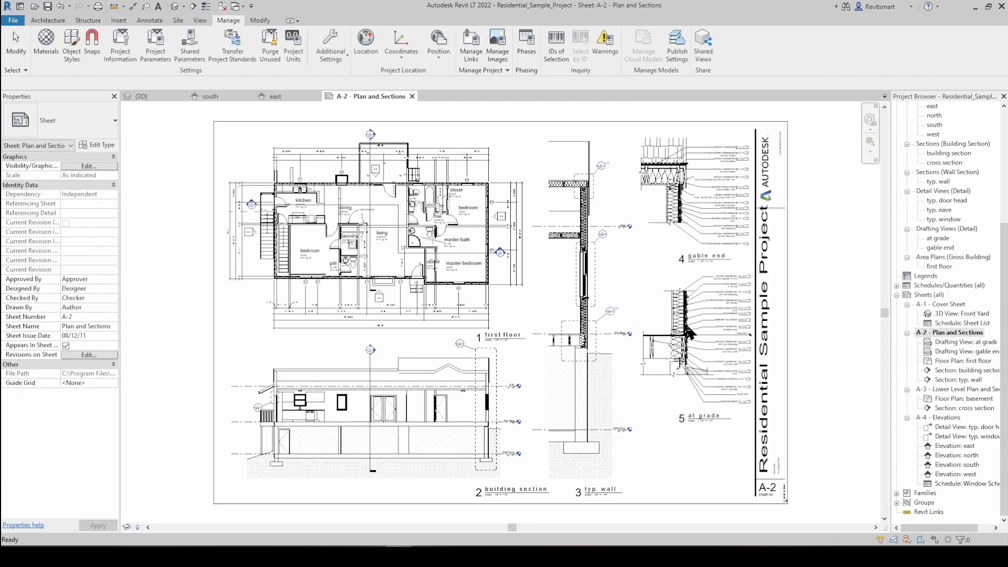
pyautogui.scroll(5, 789, 449)
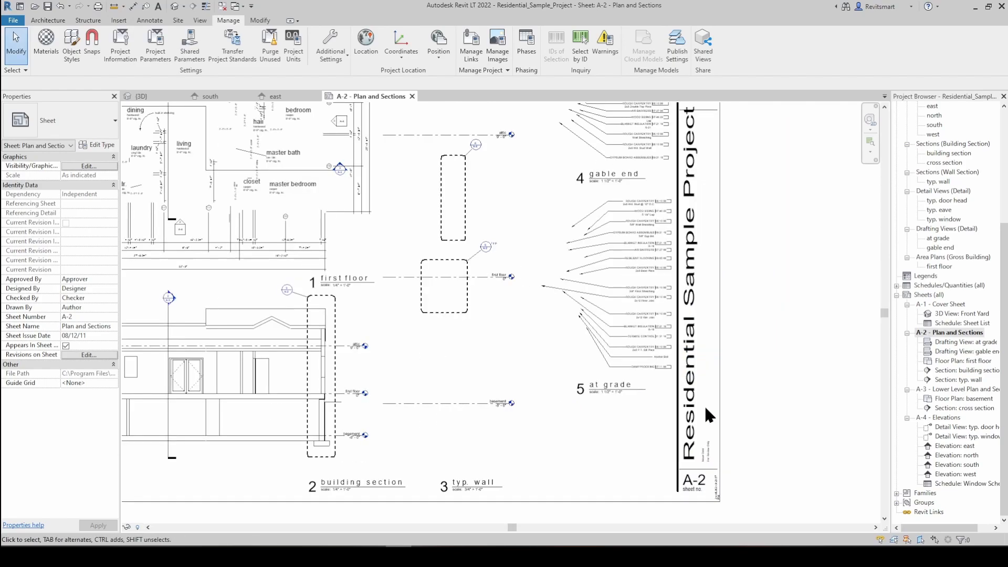
pyautogui.moveTo(707, 370); pyautogui.dragTo(731, 487, button='middle')
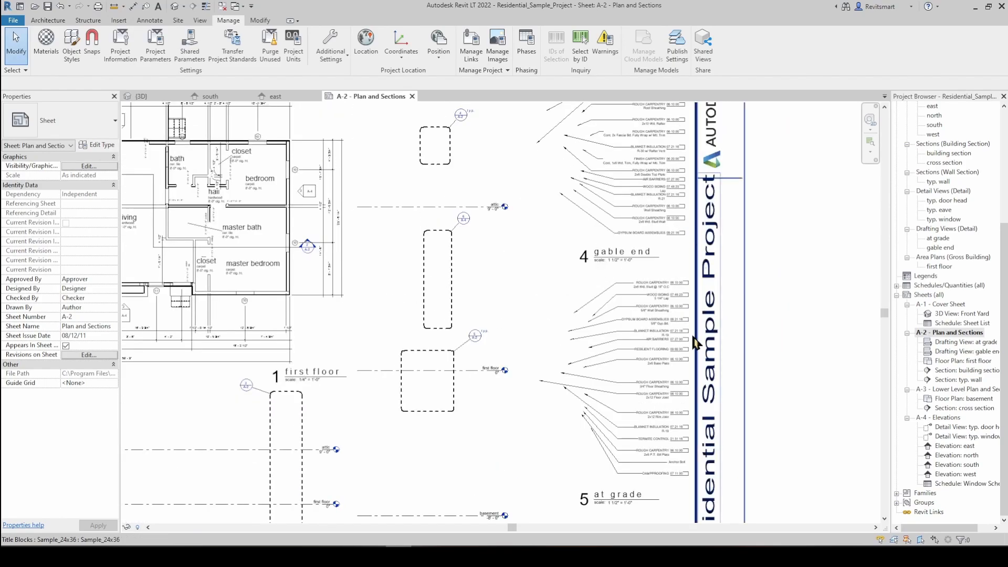
pyautogui.moveTo(694, 304); pyautogui.dragTo(685, 491, button='middle')
pyautogui.moveTo(717, 247); pyautogui.dragTo(717, 175, button='middle')
pyautogui.moveTo(749, 357); pyautogui.dragTo(701, 129, button='middle')
pyautogui.scroll(-4, 688, 399)
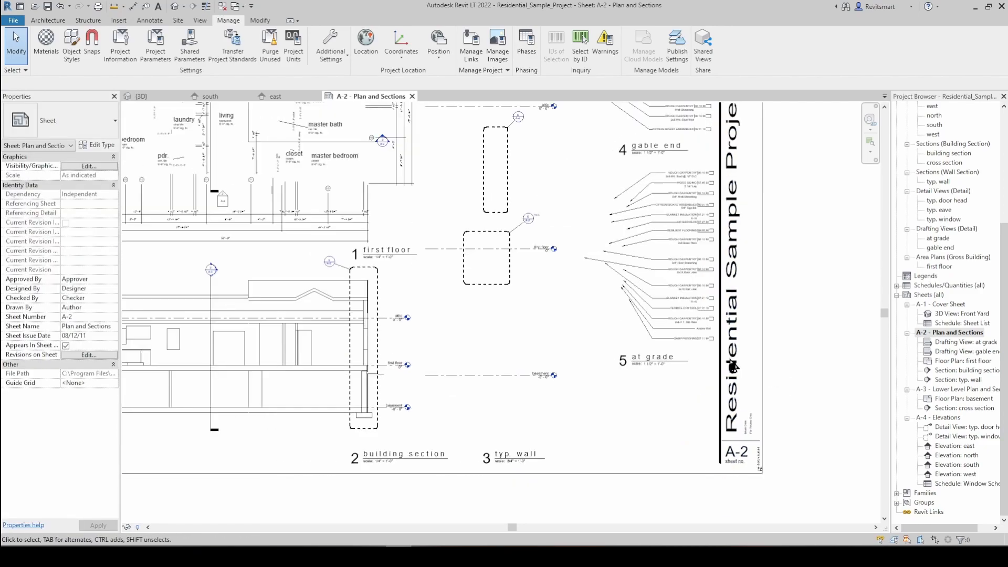
# Step: Transfer all project standards from Commercial_Sample_Project into the residential project, overwriting the duplicate types
pyautogui.click(193, 54)
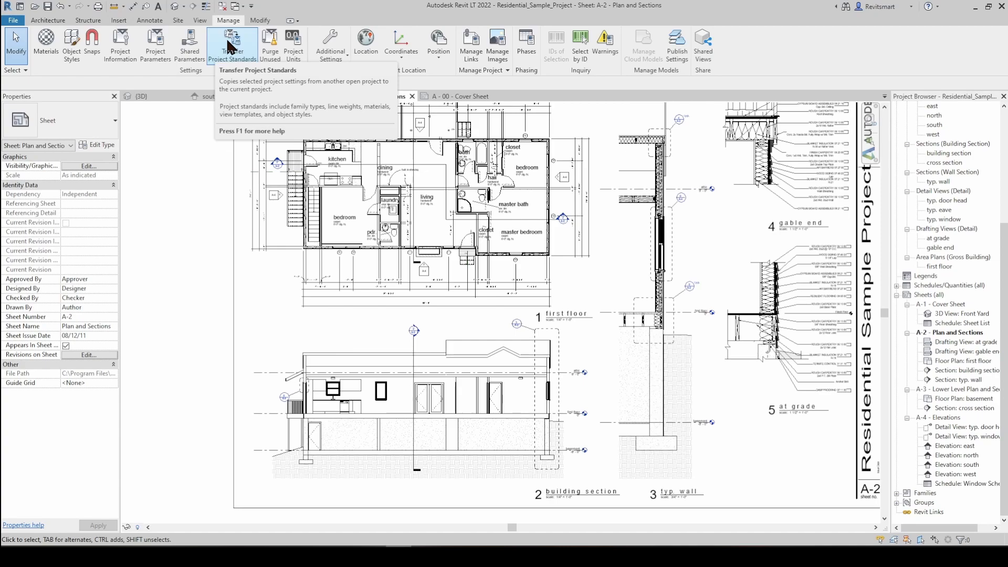
pyautogui.click(229, 45)
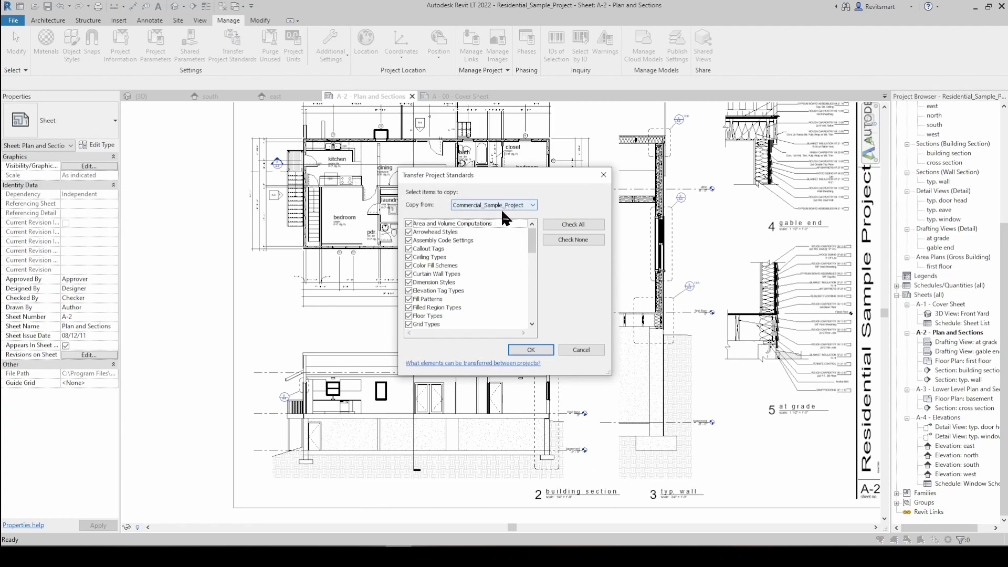
pyautogui.moveTo(535, 243); pyautogui.dragTo(536, 323)
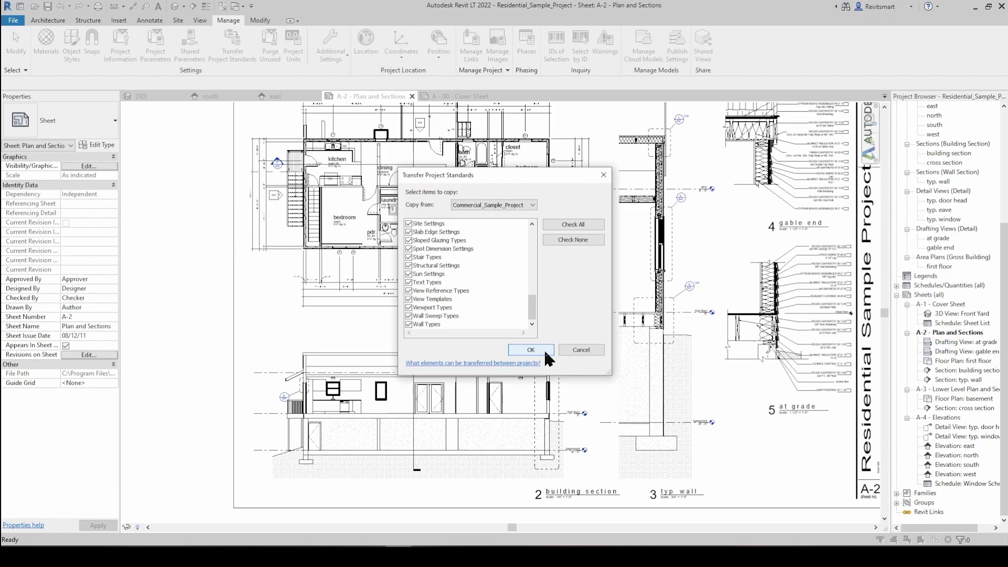
pyautogui.click(534, 348)
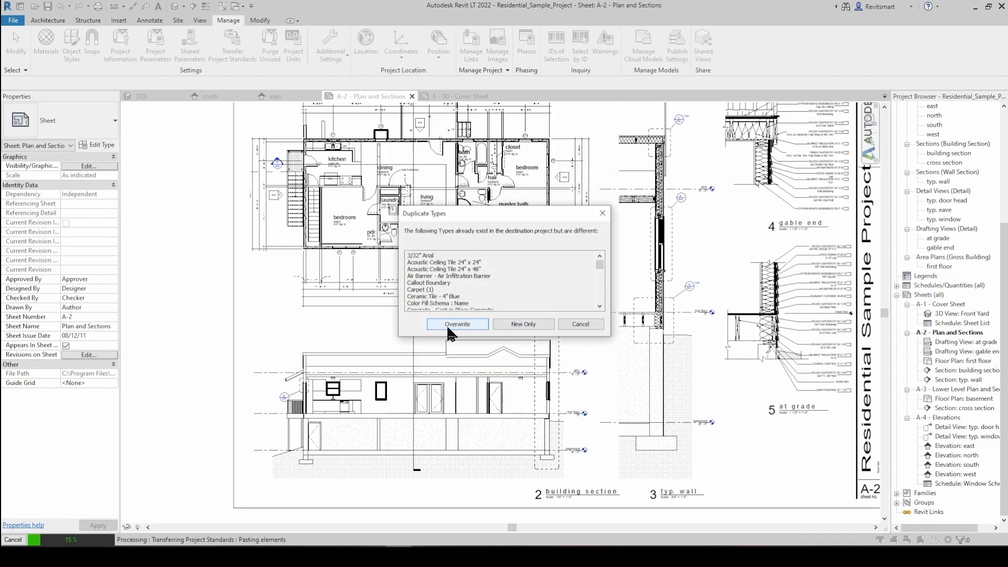
pyautogui.scroll(-4, 431, 258)
pyautogui.scroll(-4, 431, 258)
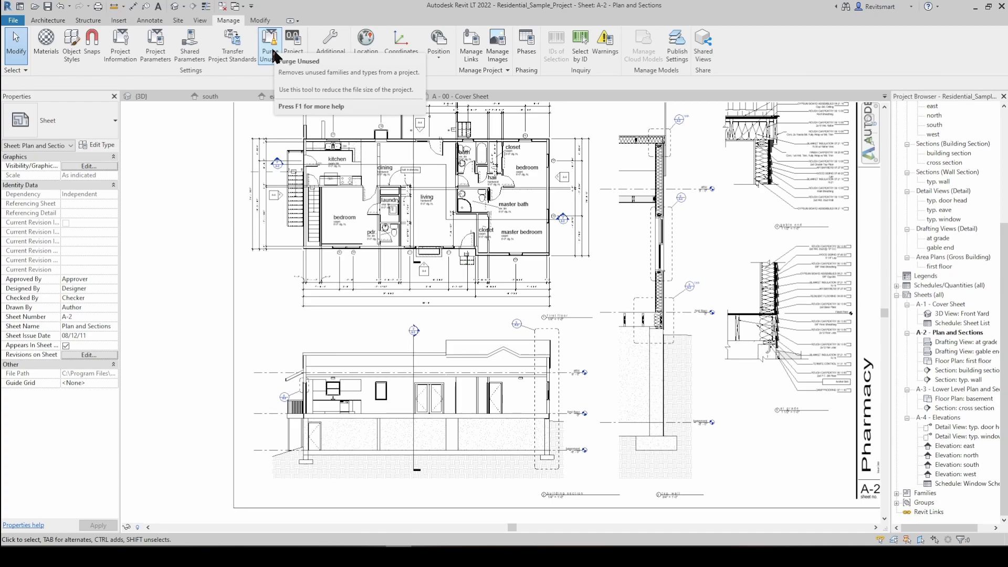
# Step: Purge only the unused basic wall type Interior - 7 1/2" Partition, leaving every other item unchecked
pyautogui.click(270, 50)
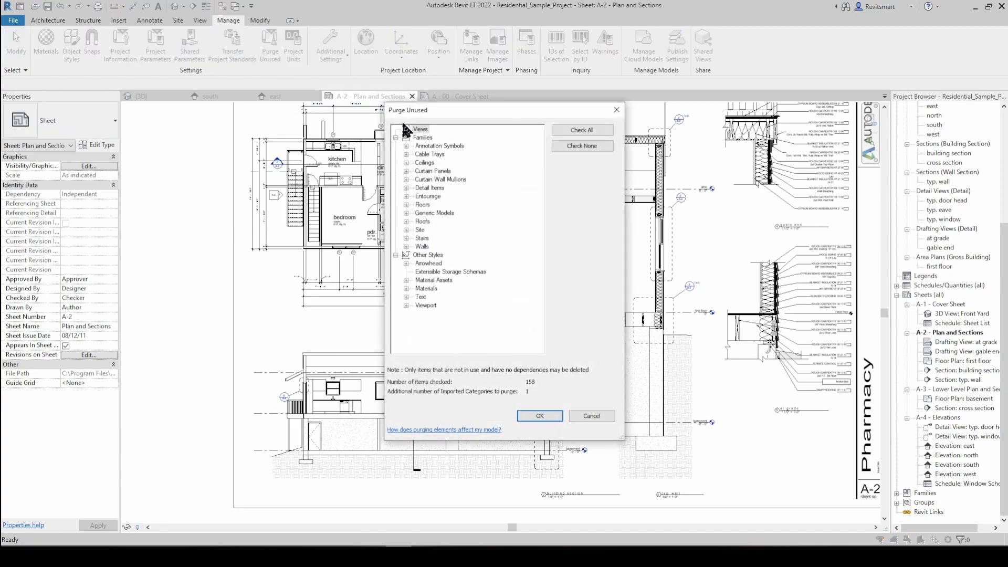
pyautogui.click(601, 142)
pyautogui.click(405, 246)
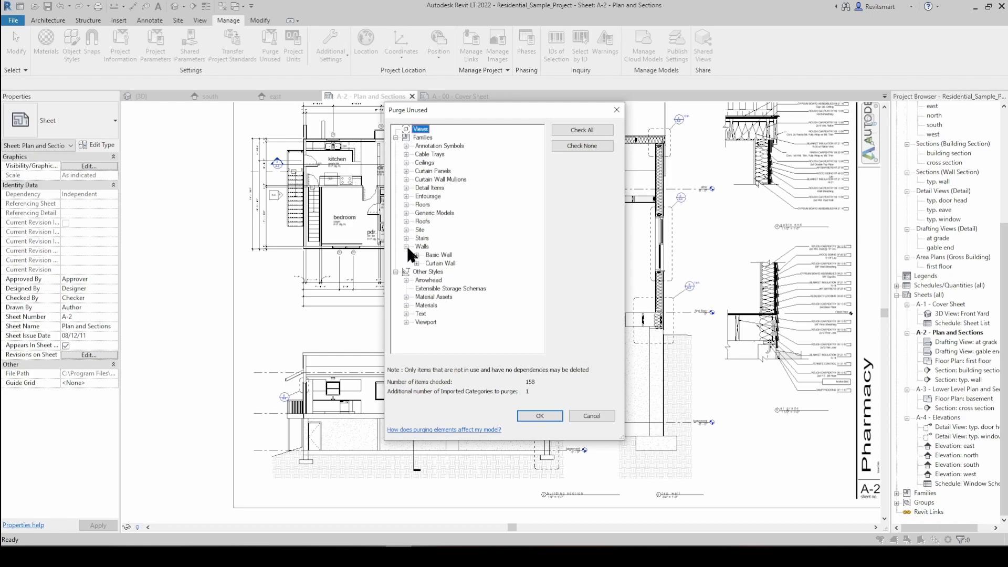
pyautogui.click(416, 255)
pyautogui.scroll(-1, 459, 218)
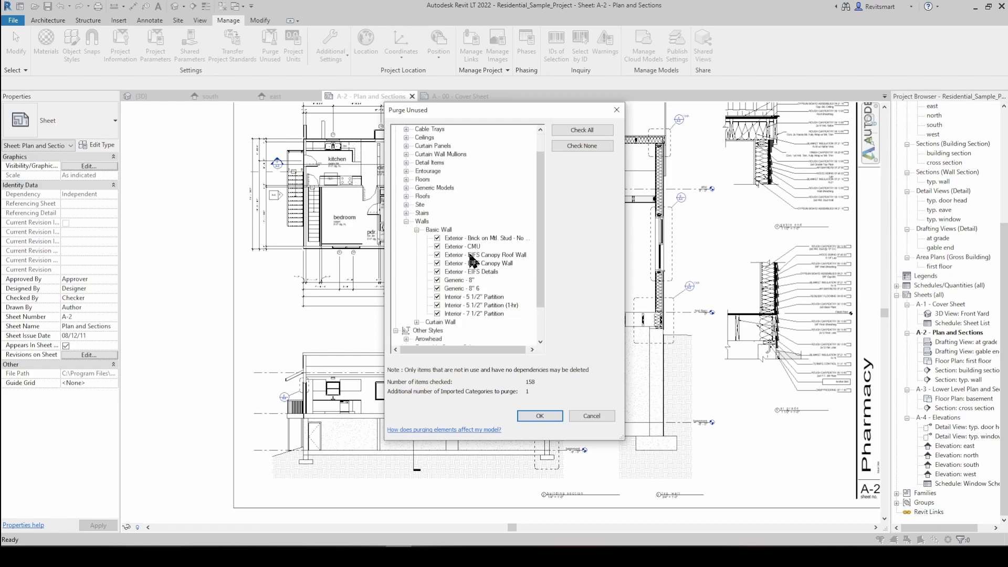
pyautogui.click(589, 145)
pyautogui.click(438, 314)
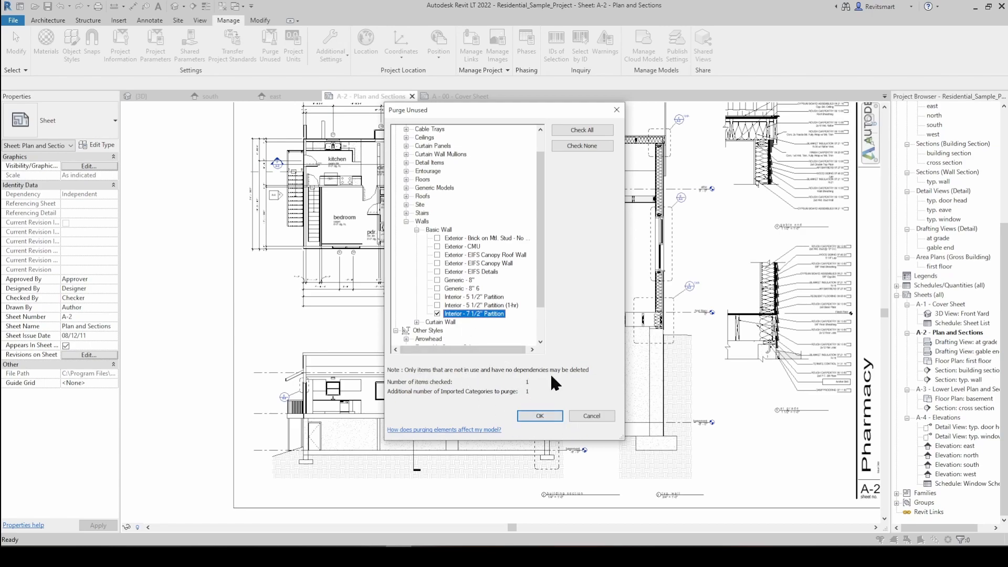
pyautogui.click(529, 413)
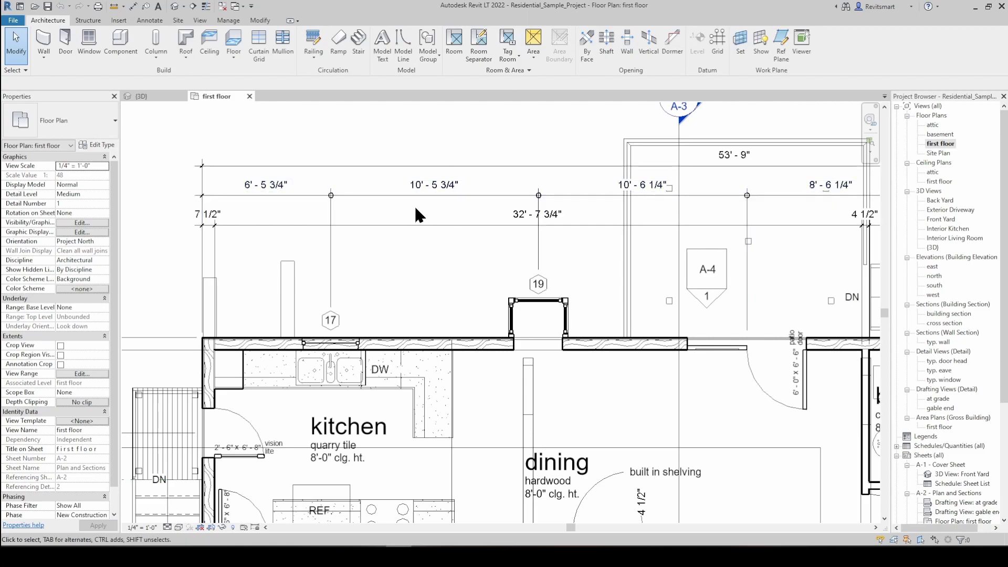
# Step: Set the Distance format in Project Units to Millimeters
pyautogui.click(388, 194)
pyautogui.moveTo(389, 197); pyautogui.dragTo(371, 199, button='middle')
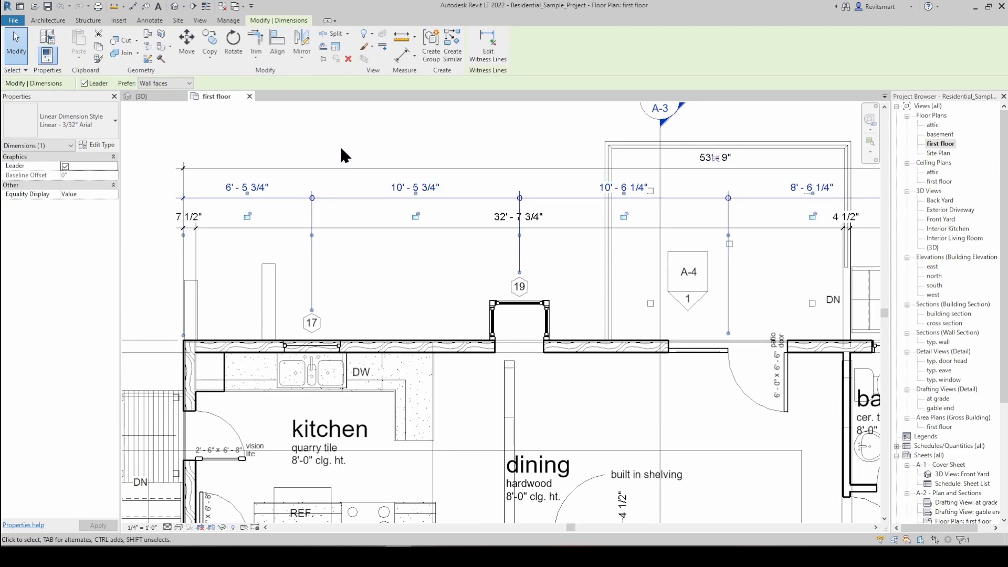
pyautogui.click(229, 20)
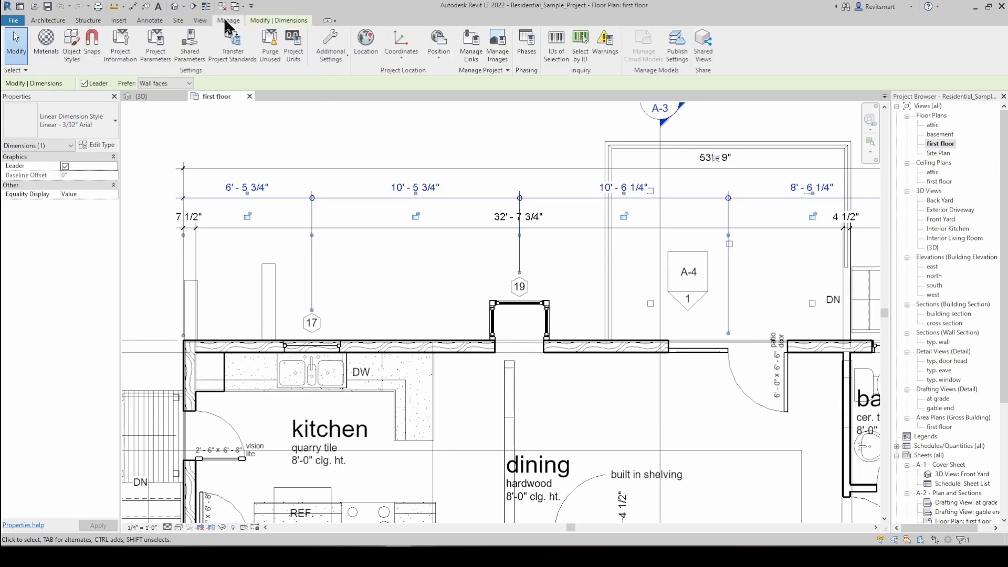
pyautogui.click(297, 53)
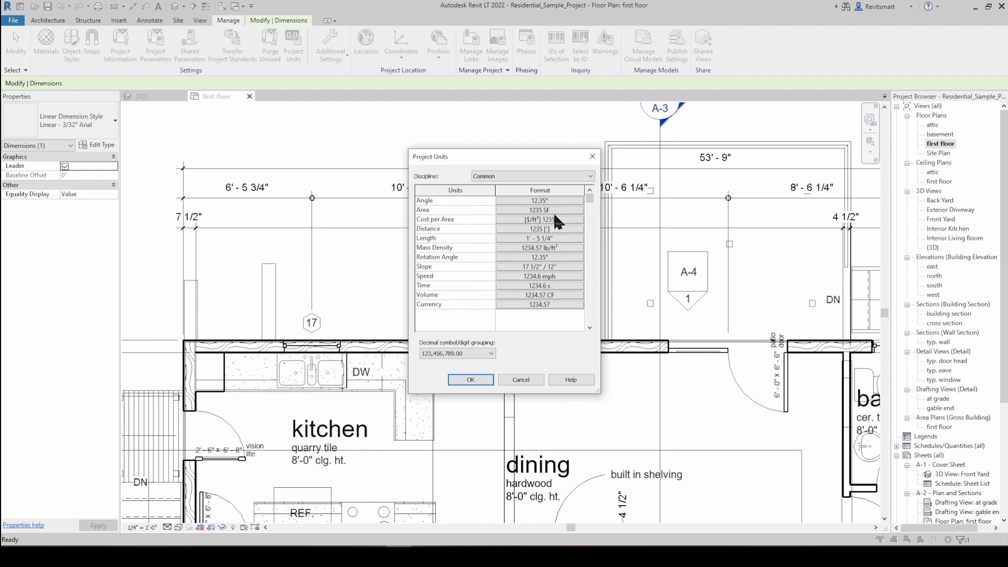
pyautogui.click(549, 229)
pyautogui.click(493, 220)
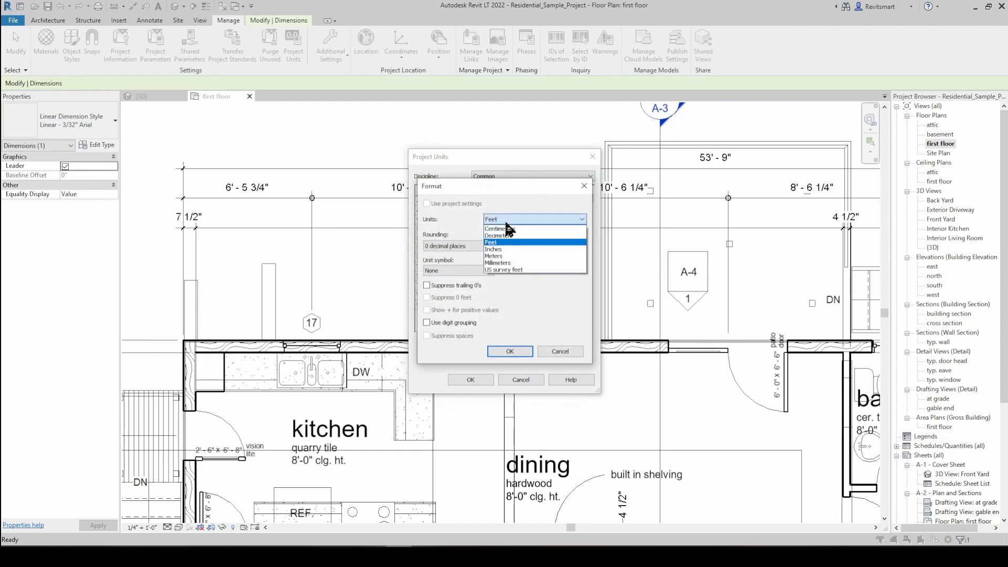
pyautogui.click(506, 263)
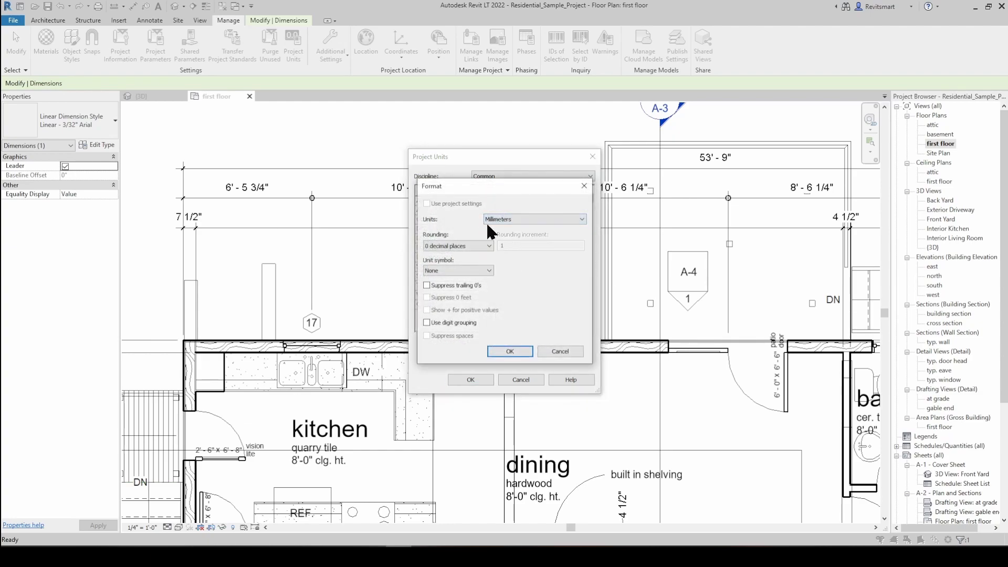
pyautogui.click(510, 351)
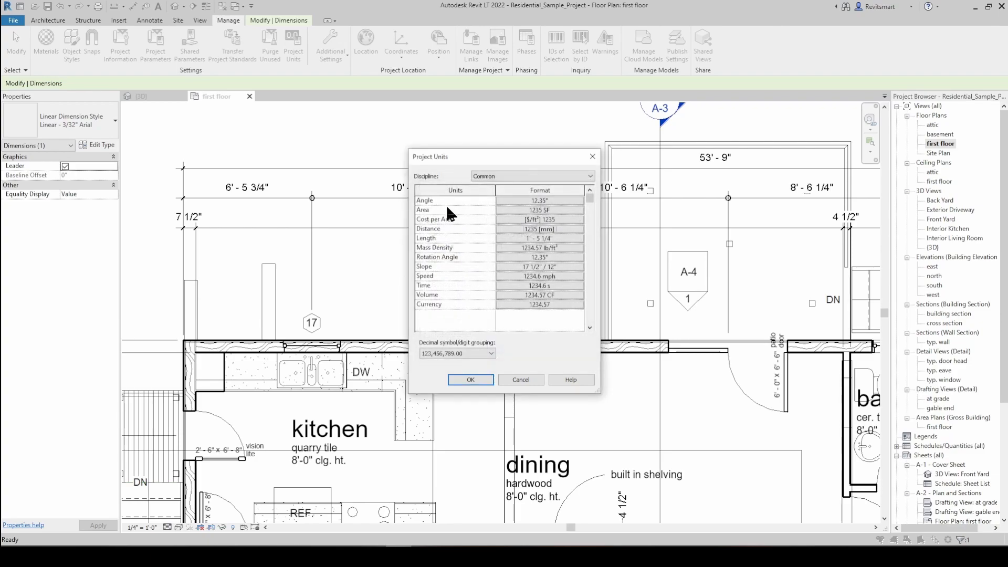
pyautogui.click(541, 229)
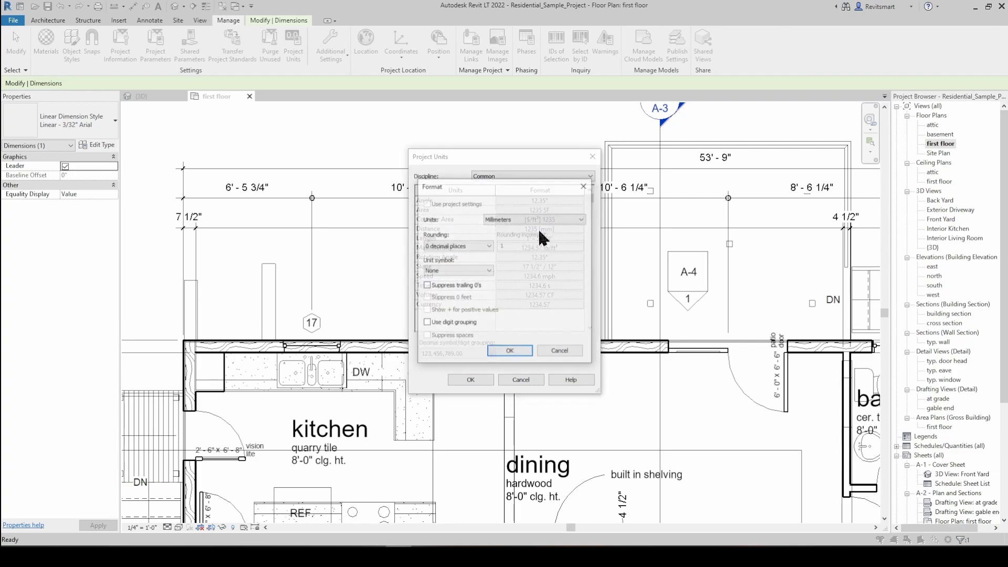
pyautogui.click(512, 352)
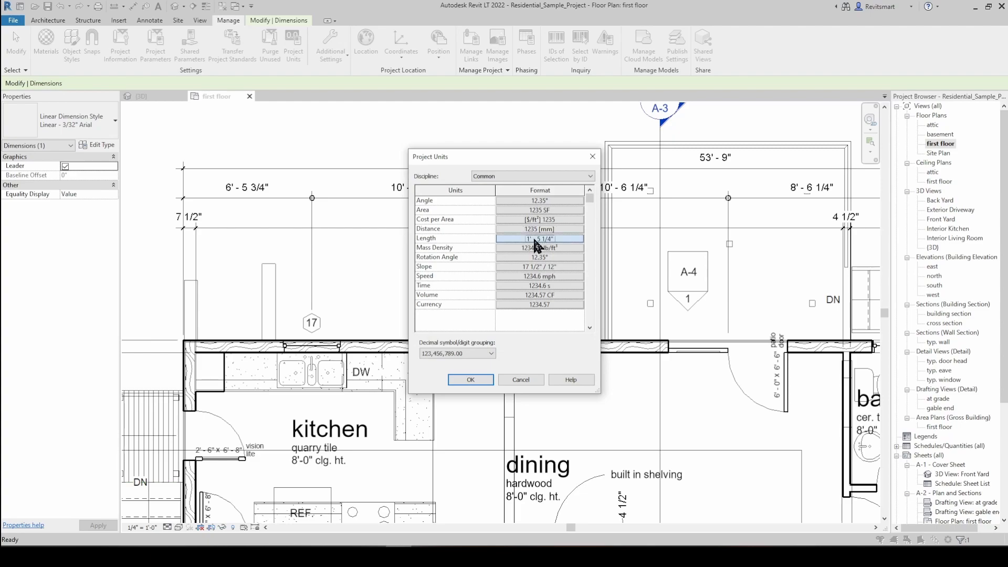
# Step: Set the Length format to Millimeters and apply the project units
pyautogui.click(536, 239)
pyautogui.click(508, 220)
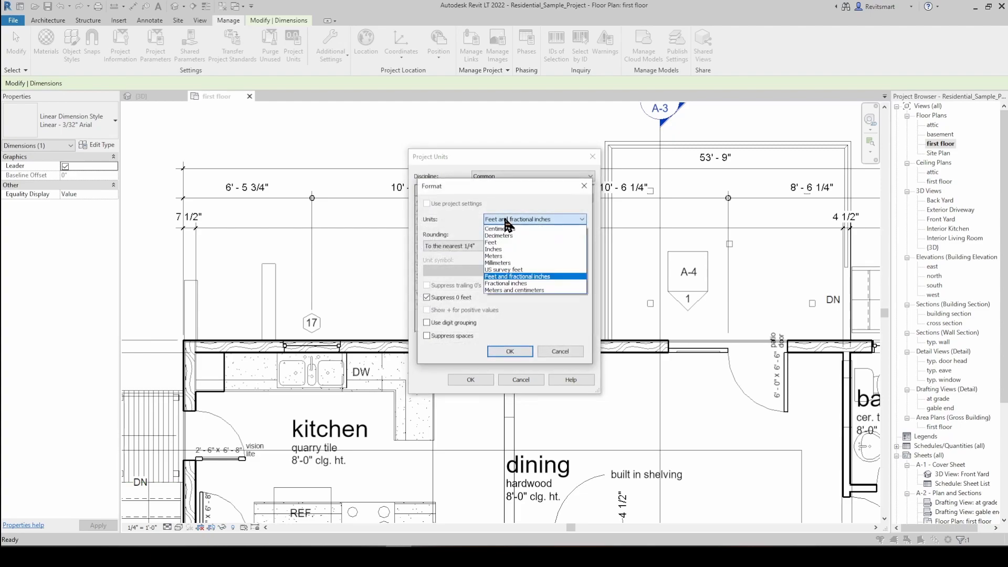
pyautogui.click(512, 263)
pyautogui.click(510, 351)
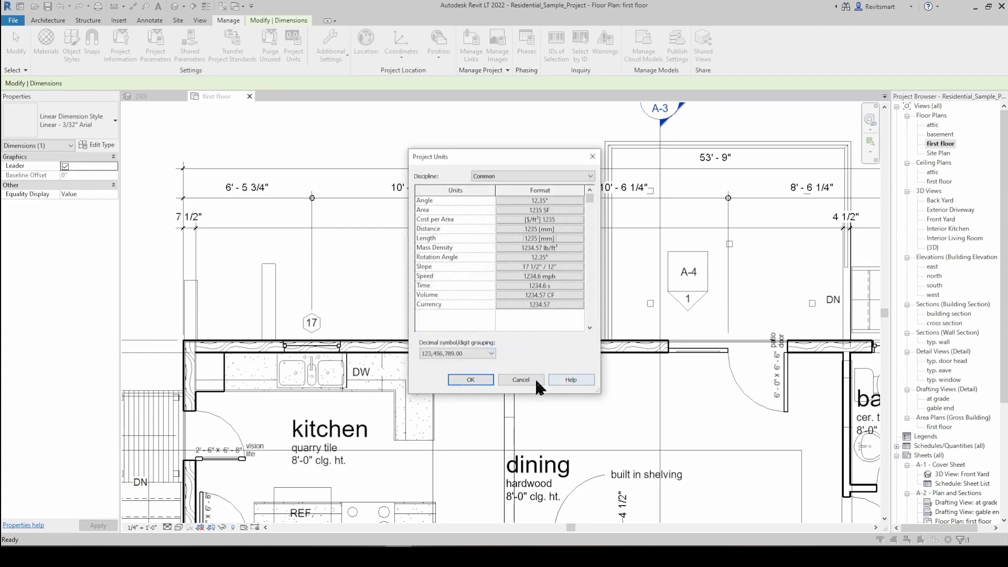
pyautogui.click(473, 378)
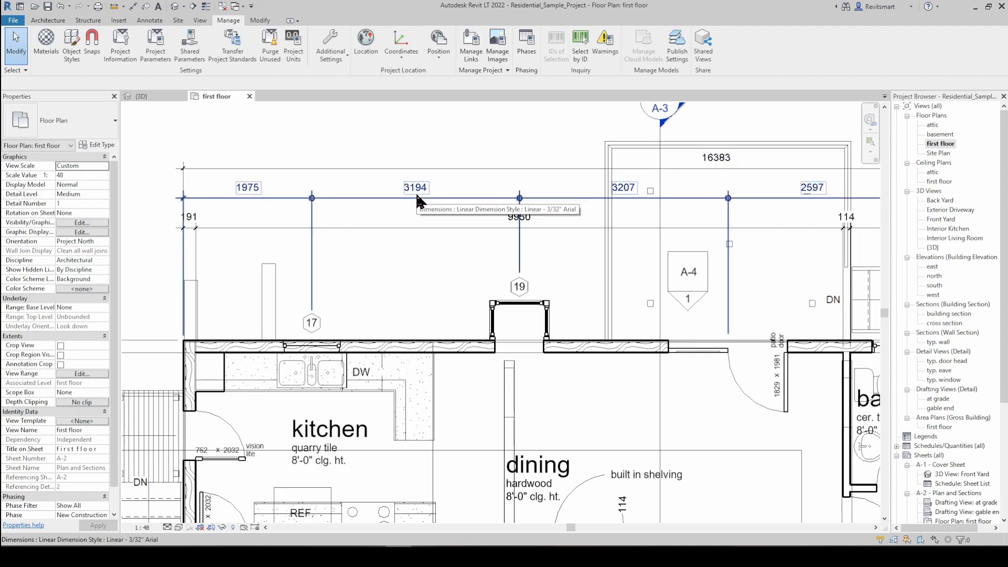
# Step: Examine the dimension strings above the kitchen and dining room in the first floor plan
pyautogui.scroll(-3, 418, 200)
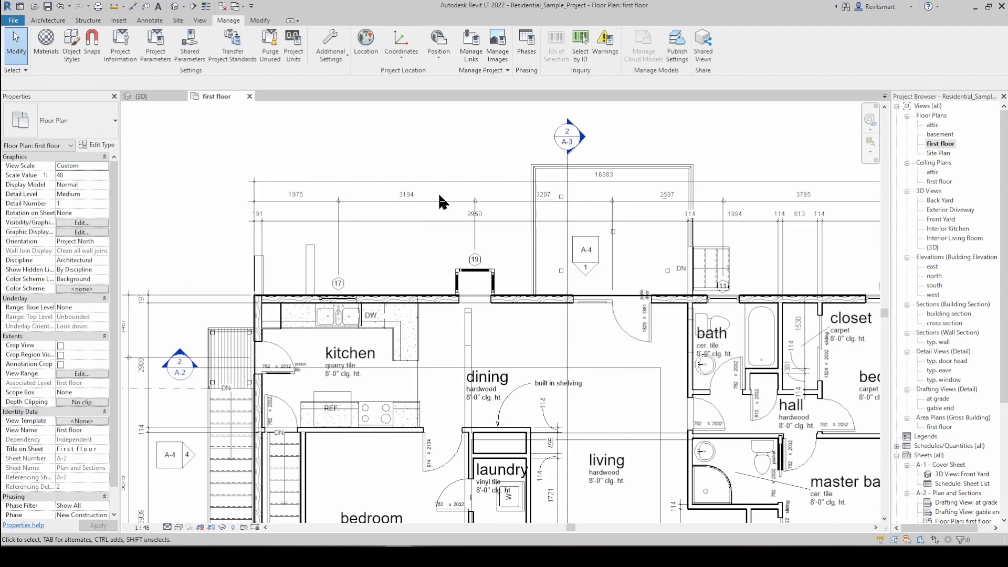
pyautogui.scroll(4, 412, 206)
pyautogui.moveTo(513, 223); pyautogui.dragTo(511, 261, button='middle')
pyautogui.scroll(-2, 472, 236)
pyautogui.moveTo(469, 235); pyautogui.dragTo(495, 164, button='middle')
pyautogui.scroll(-1, 466, 202)
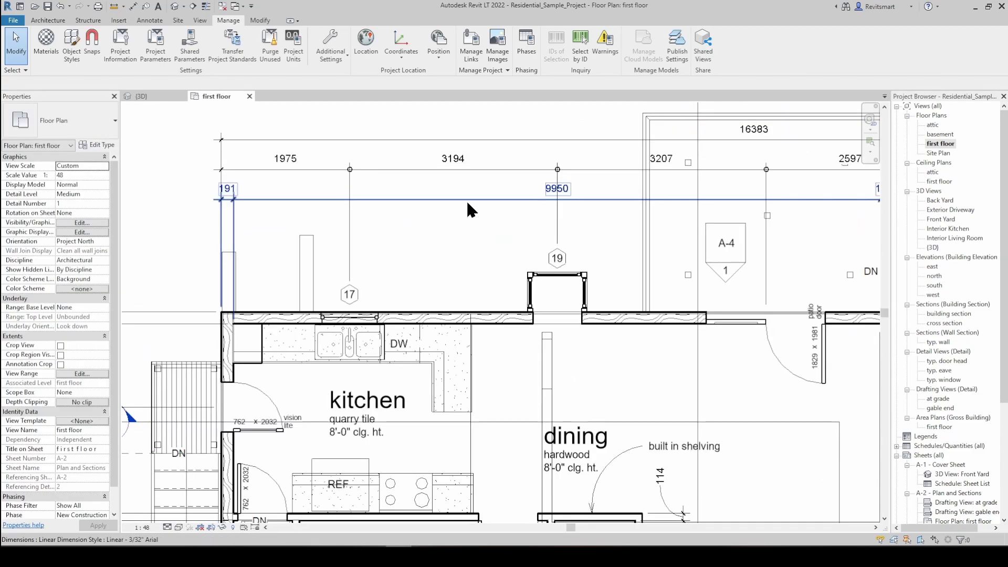
# Step: Create a line style subcategory of Lines named New Example
pyautogui.click(334, 55)
pyautogui.click(337, 57)
pyautogui.click(337, 57)
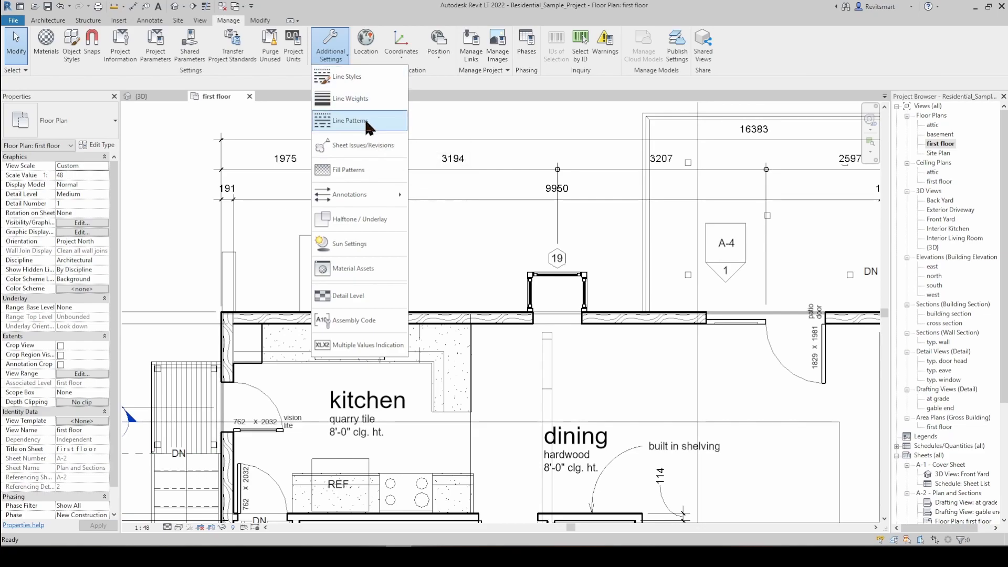
pyautogui.click(358, 77)
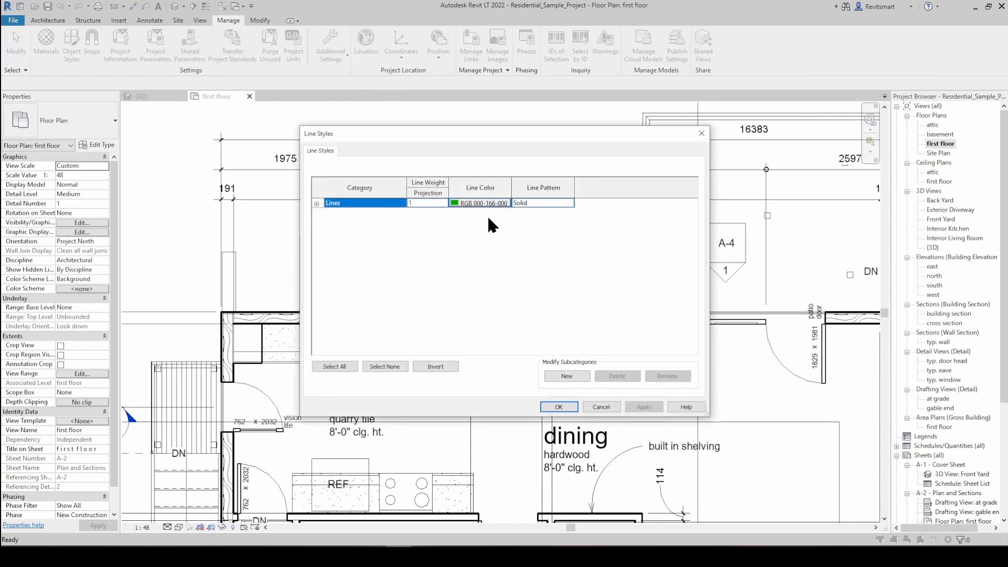
pyautogui.click(316, 203)
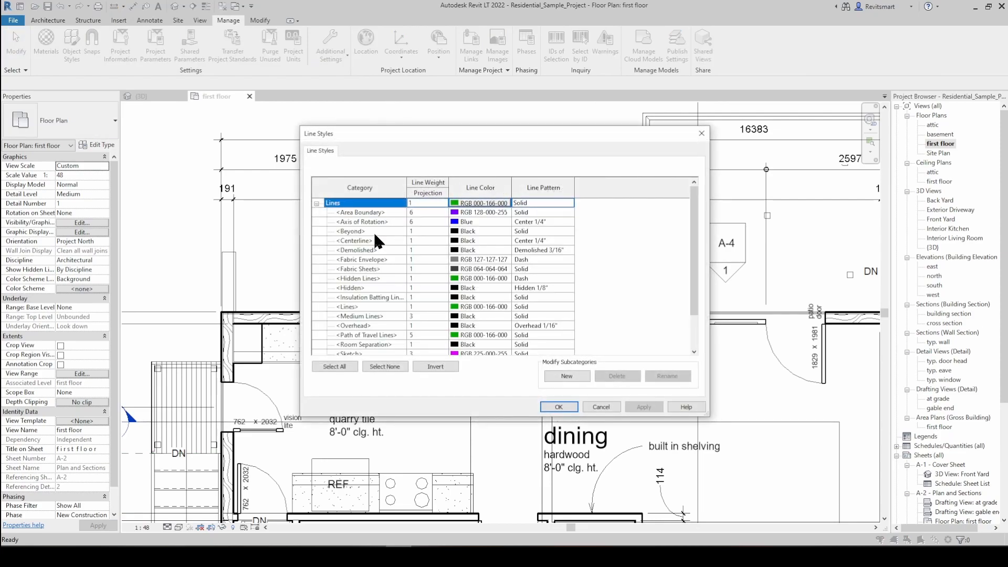
pyautogui.scroll(-2, 374, 235)
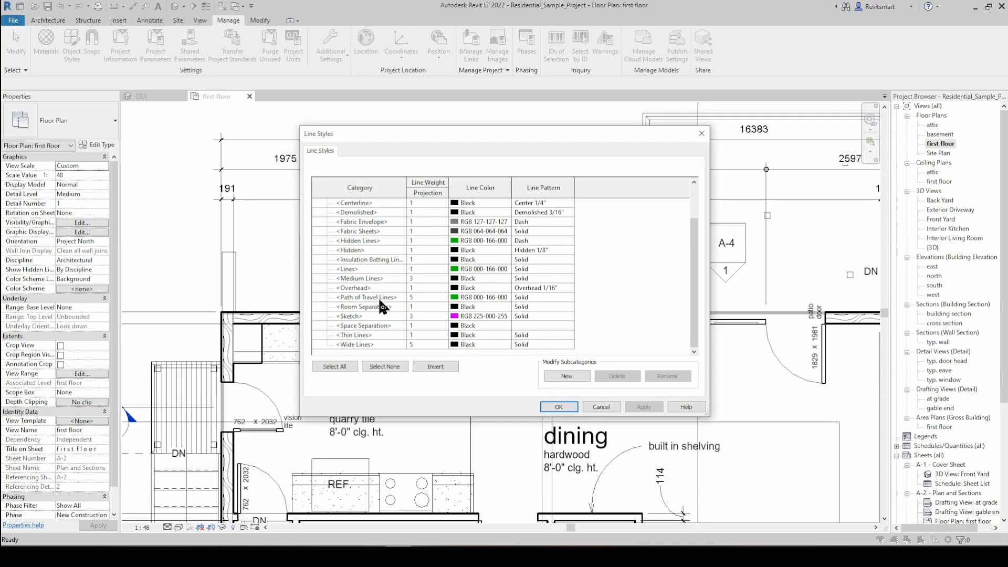
pyautogui.click(569, 378)
pyautogui.write('New Ex')
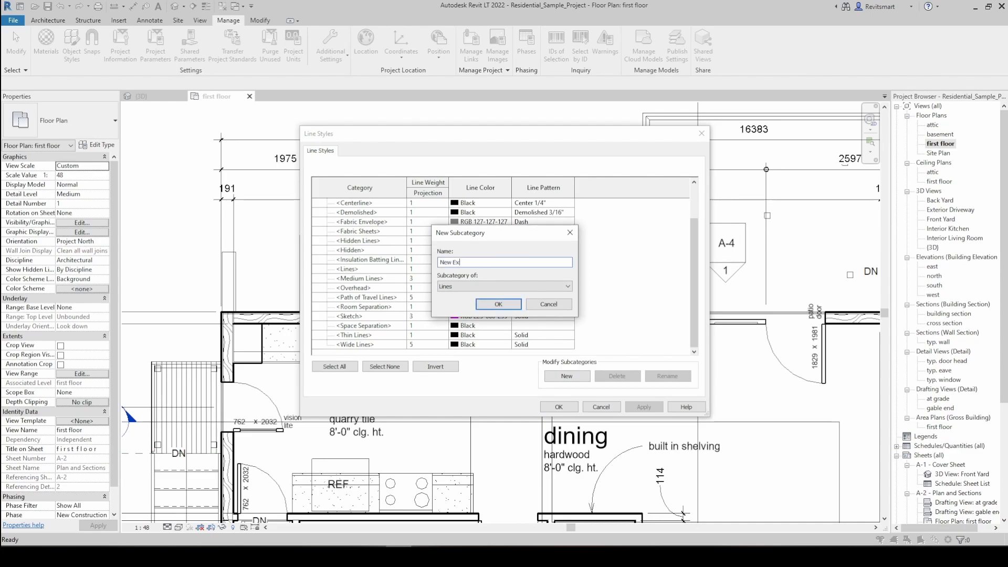
pyautogui.write('ample')
pyautogui.press('Return')
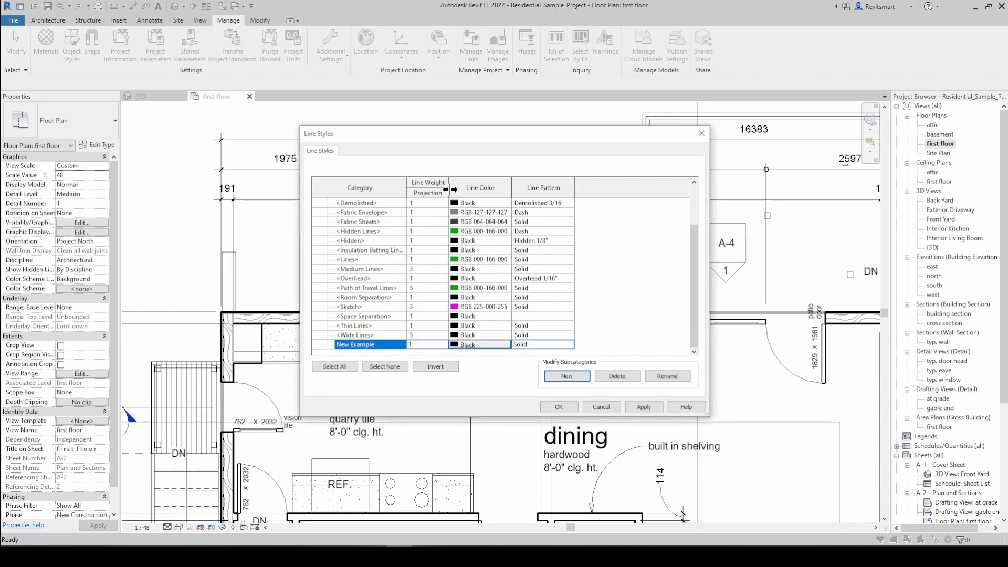
# Step: Set the New Example line style's projection line weight to 4 and its line color to RGB 000-255-064
pyautogui.click(430, 345)
pyautogui.write('4')
pyautogui.click(471, 344)
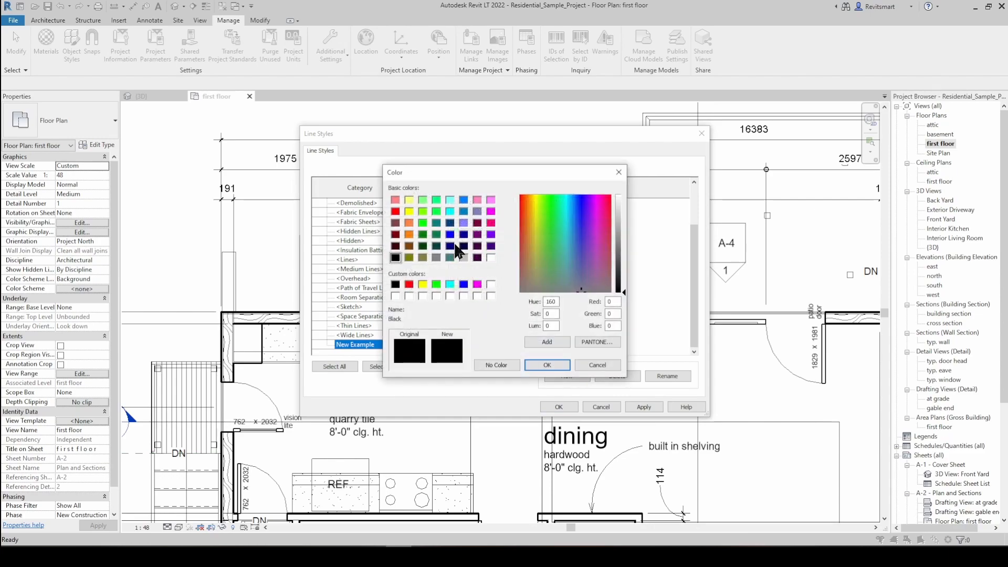
pyautogui.click(436, 211)
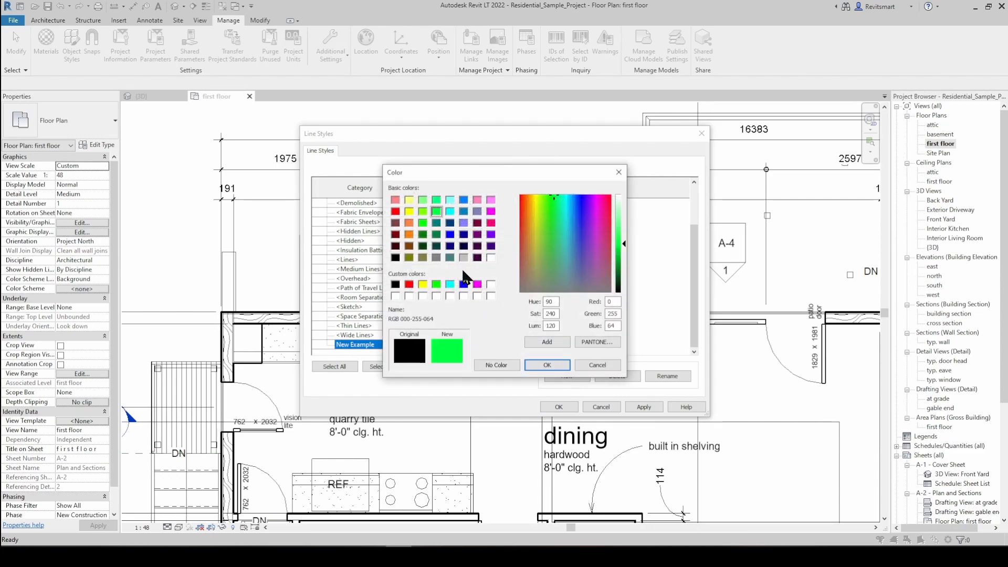
pyautogui.click(547, 365)
# Step: Assign the Doppelter Strich line pattern to the New Example line style and apply the line style settings
pyautogui.click(527, 344)
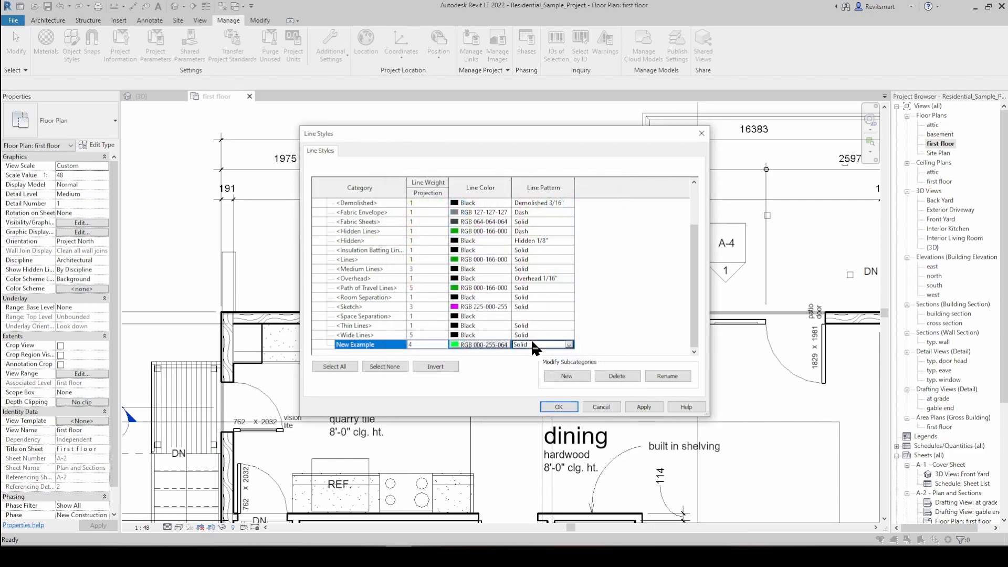
pyautogui.click(569, 344)
pyautogui.scroll(-1, 561, 364)
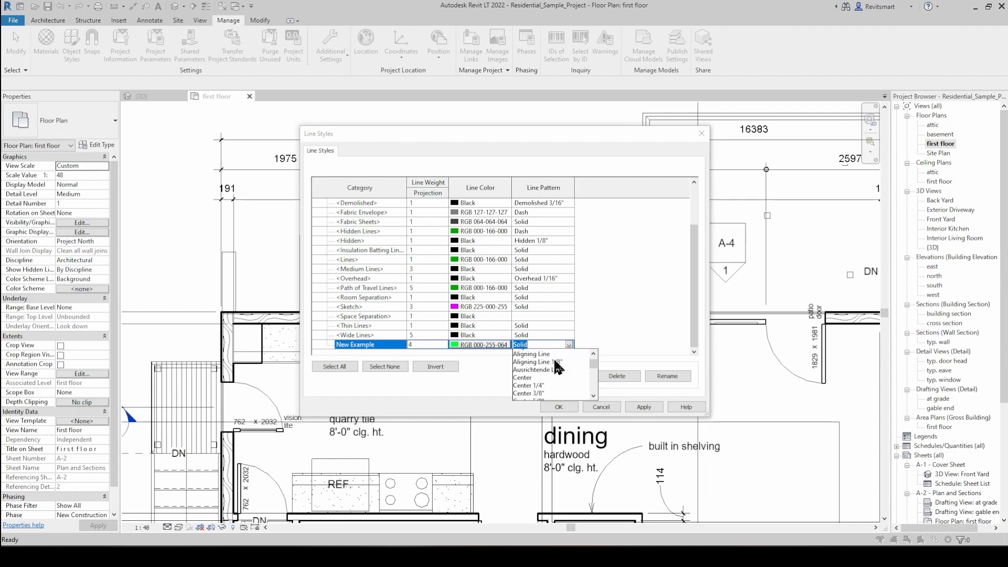
pyautogui.scroll(1, 555, 365)
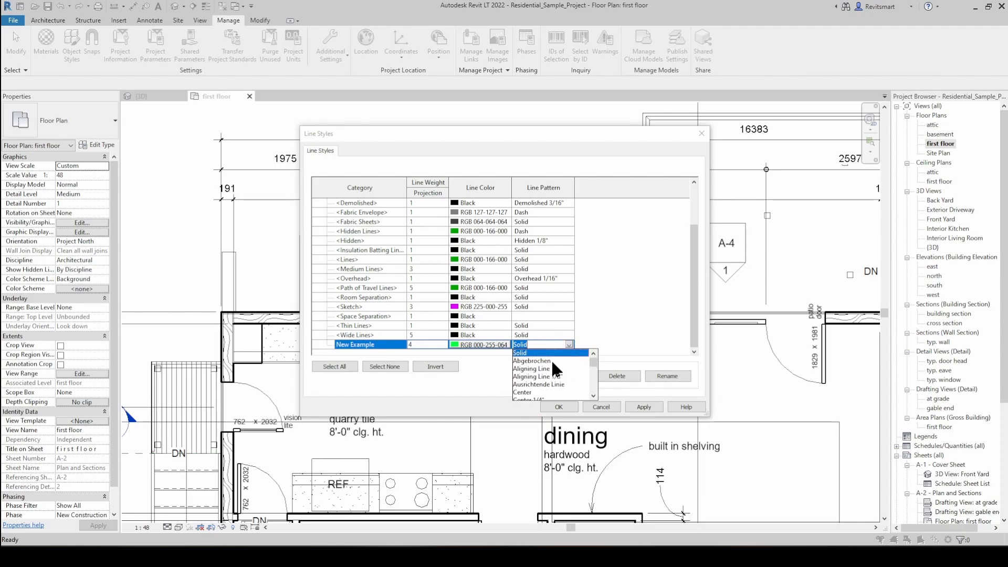
pyautogui.scroll(-5, 553, 365)
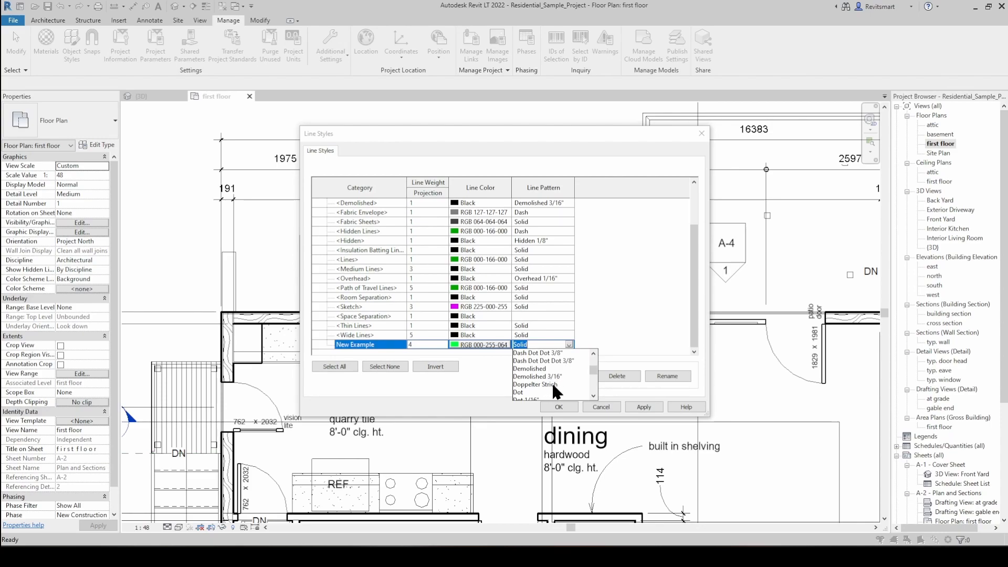
pyautogui.click(560, 385)
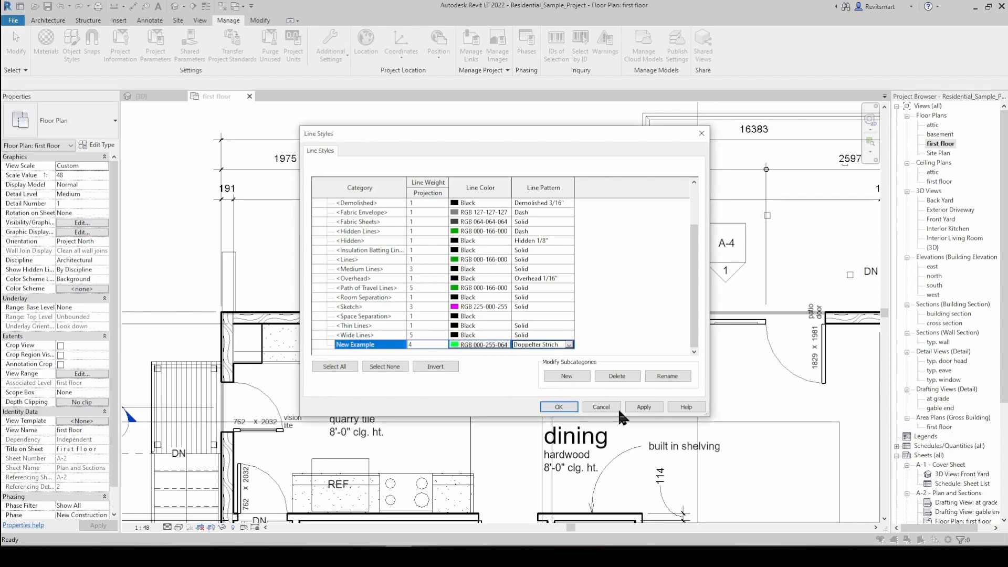
pyautogui.click(650, 404)
pyautogui.click(568, 406)
# Step: Draw a detail line about 6700 mm long in the New Example style, sloping about 14° above the kitchen's dimension strings
pyautogui.scroll(-2, 473, 215)
pyautogui.moveTo(442, 197); pyautogui.dragTo(432, 220, button='middle')
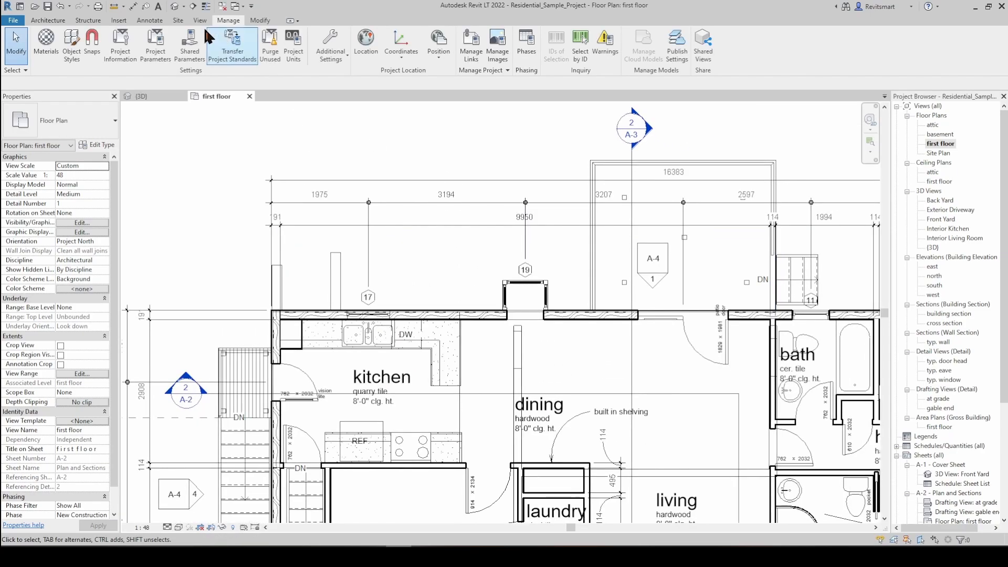
pyautogui.click(149, 20)
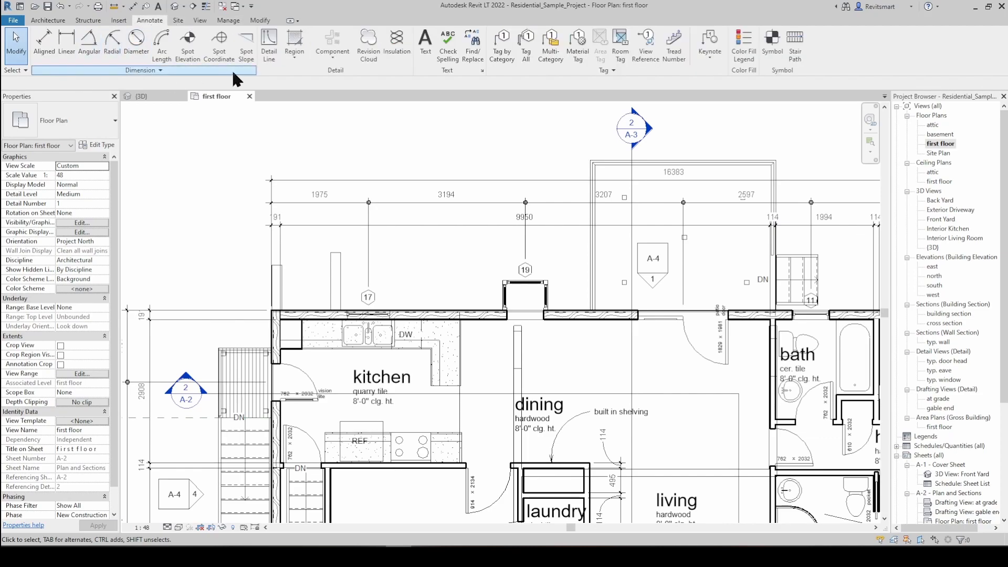
pyautogui.click(268, 45)
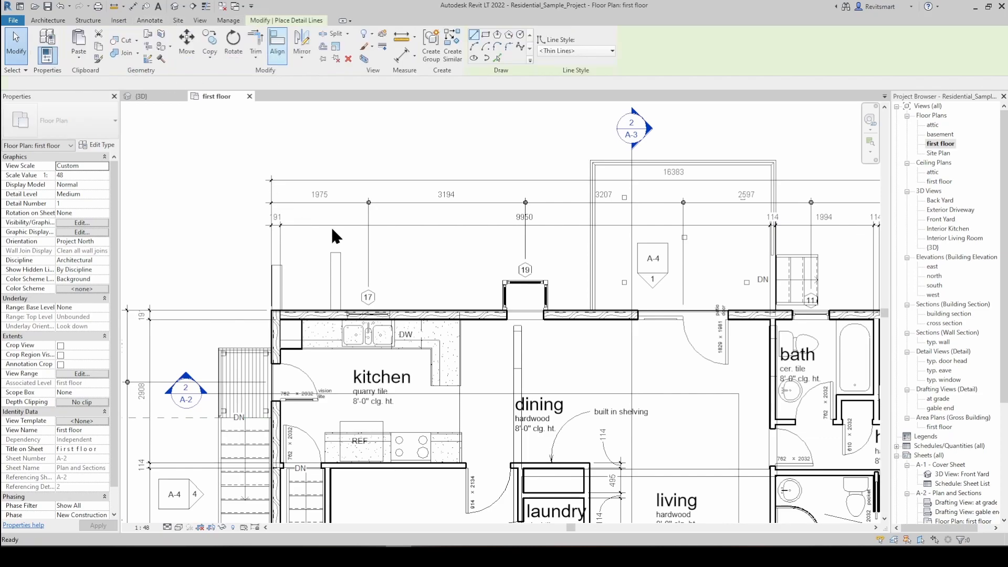
pyautogui.click(569, 50)
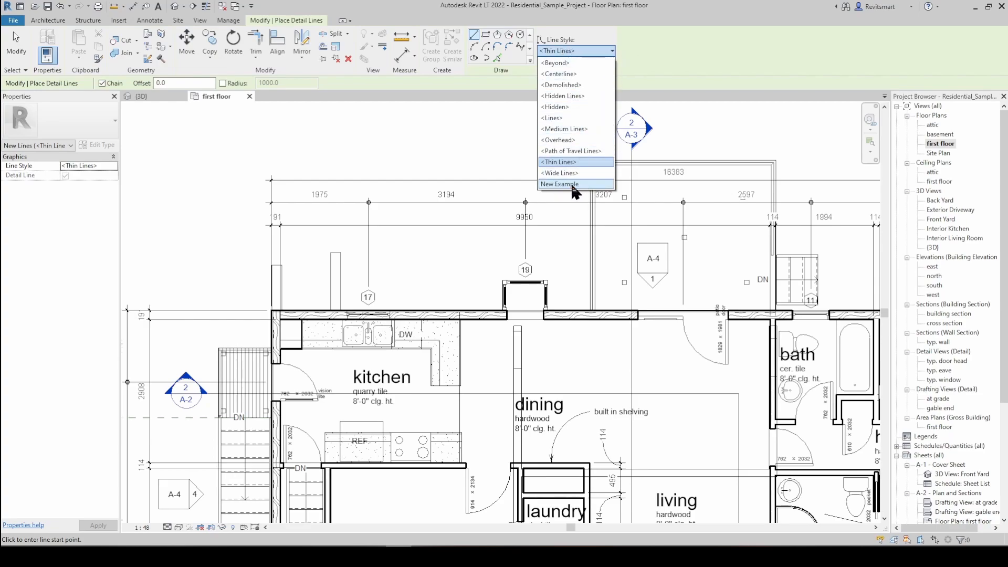
pyautogui.click(572, 184)
pyautogui.click(226, 197)
pyautogui.click(545, 118)
pyautogui.moveTo(543, 184); pyautogui.dragTo(558, 239, button='middle')
pyautogui.press('Escape')
pyautogui.press('Escape')
# Step: Review the model, perspective and annotation line weight tables in the project's Line Weights settings
pyautogui.click(227, 20)
pyautogui.click(331, 46)
pyautogui.click(338, 96)
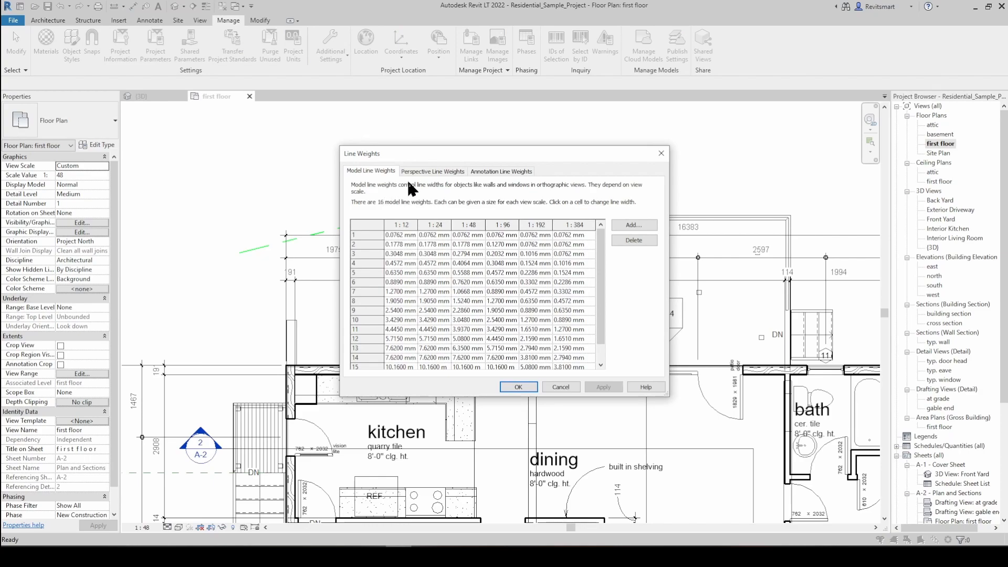
pyautogui.click(429, 172)
pyautogui.click(494, 172)
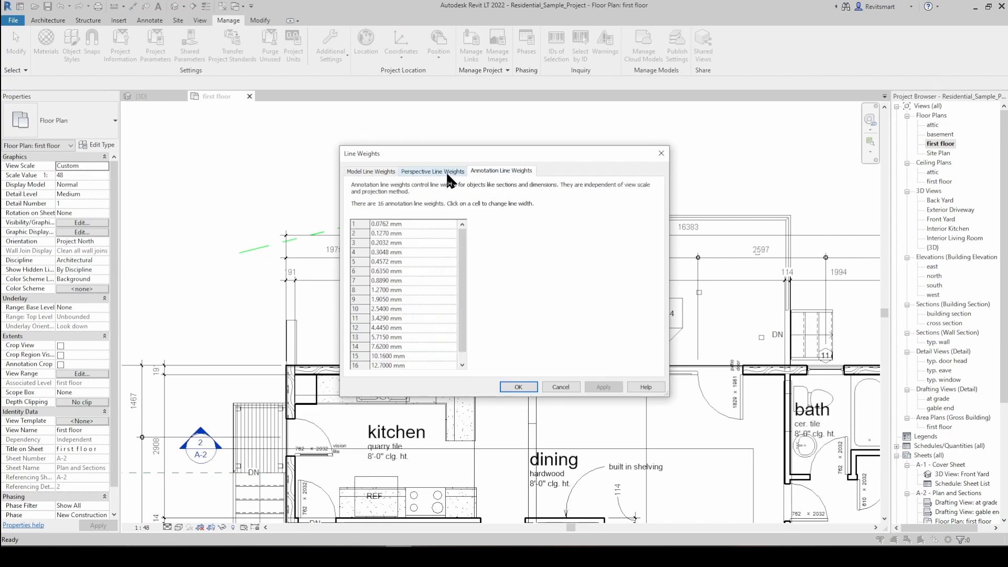
pyautogui.click(366, 172)
pyautogui.click(414, 171)
pyautogui.click(392, 171)
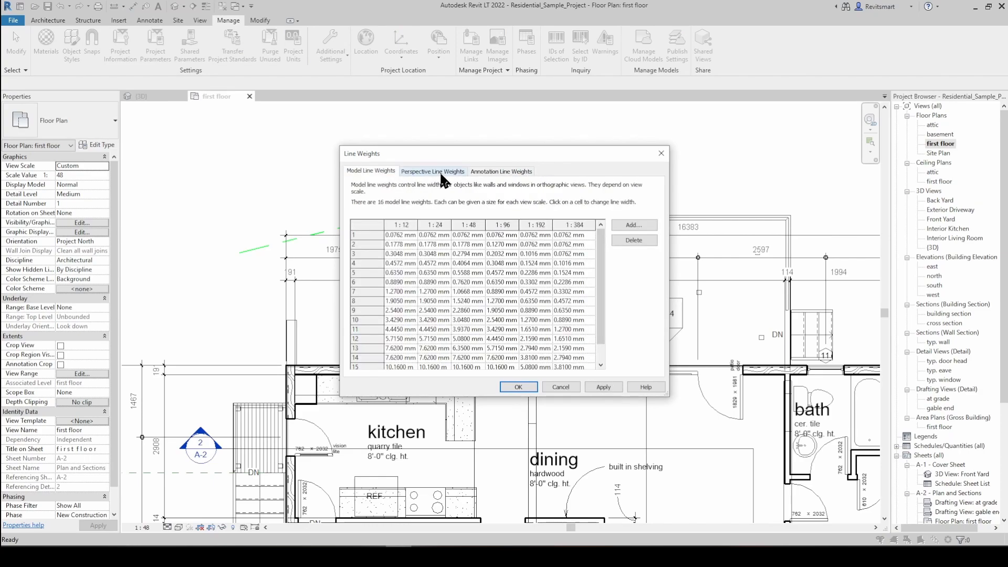
pyautogui.click(428, 172)
pyautogui.click(496, 171)
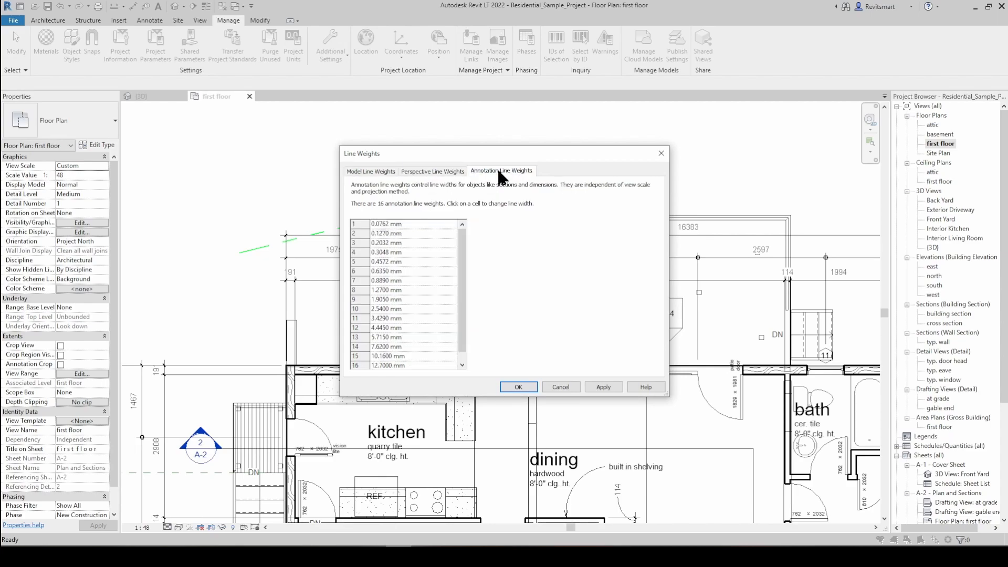
pyautogui.click(377, 172)
pyautogui.click(437, 172)
pyautogui.click(380, 171)
pyautogui.press('Escape')
# Step: Browse the project's list of line patterns in the Line Patterns settings
pyautogui.click(334, 55)
pyautogui.click(364, 123)
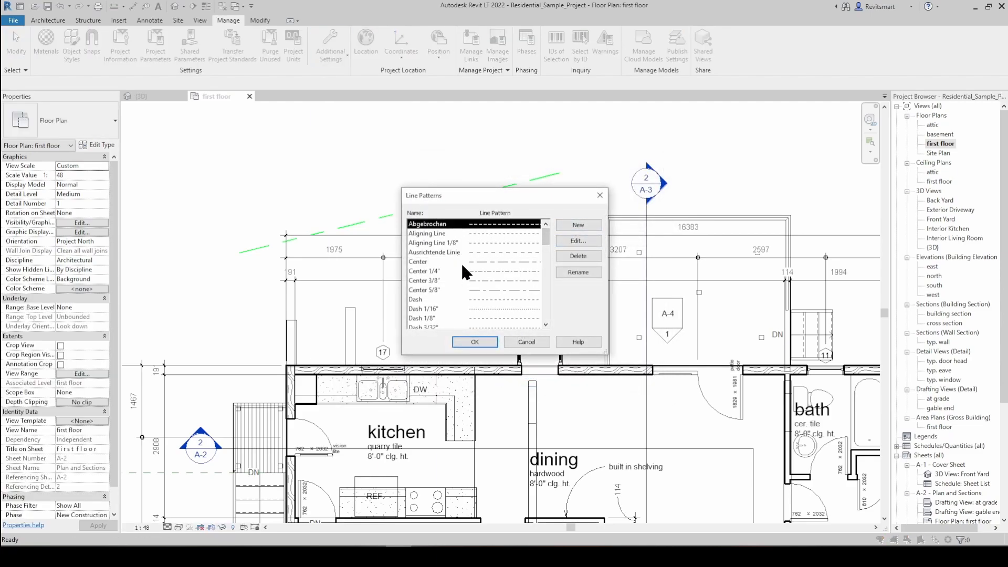
pyautogui.scroll(-2, 487, 297)
pyautogui.scroll(-3, 541, 257)
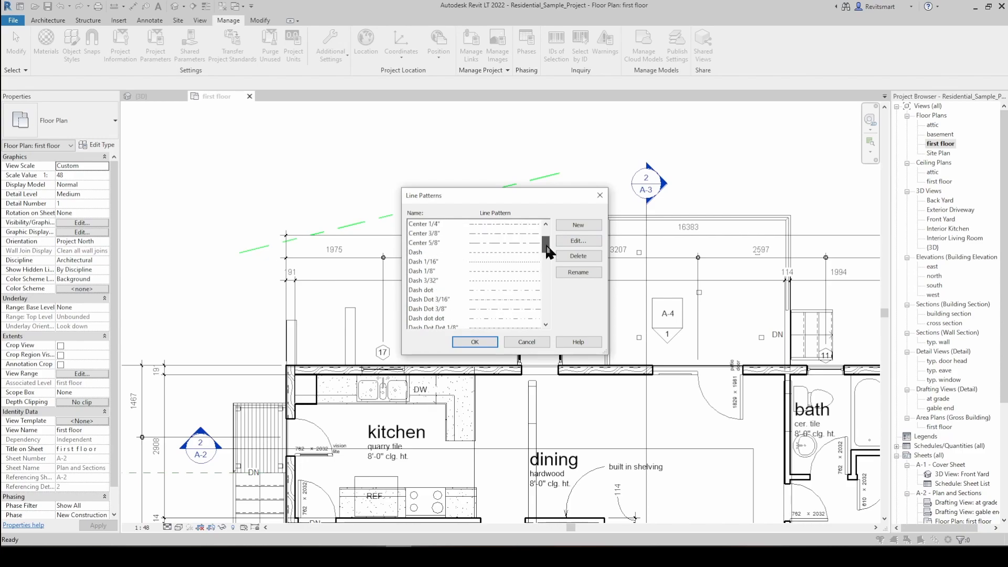
pyautogui.moveTo(546, 262); pyautogui.dragTo(544, 231)
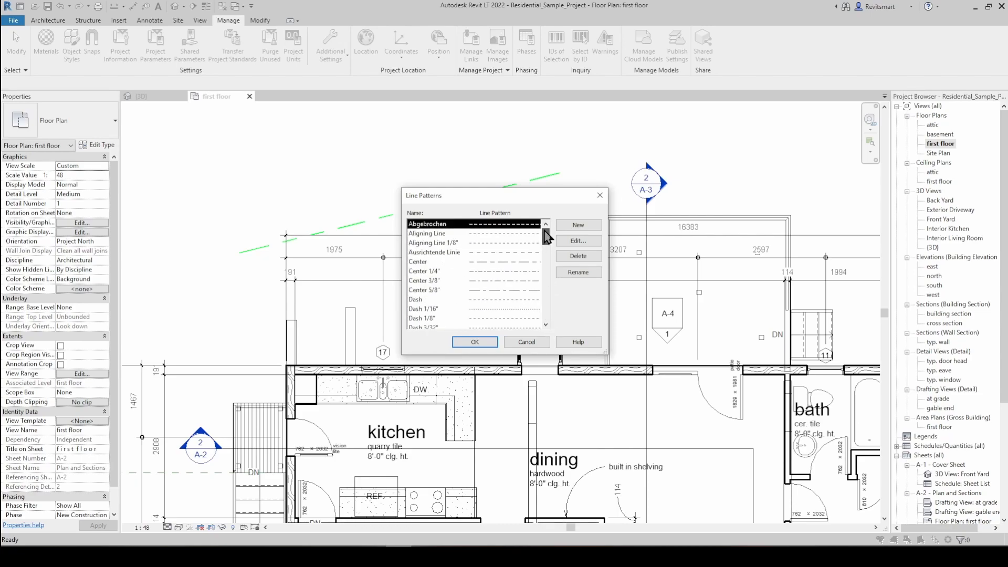
pyautogui.click(477, 341)
# Step: Inspect the green dashed detail line above the kitchen's dimension strings, including its assigned line style
pyautogui.scroll(4, 458, 200)
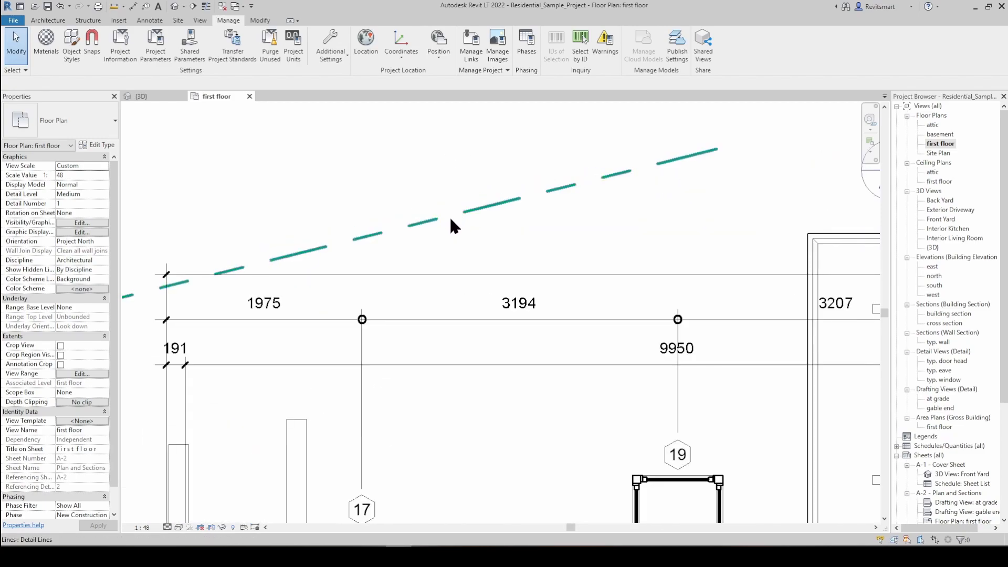
pyautogui.scroll(-3, 523, 210)
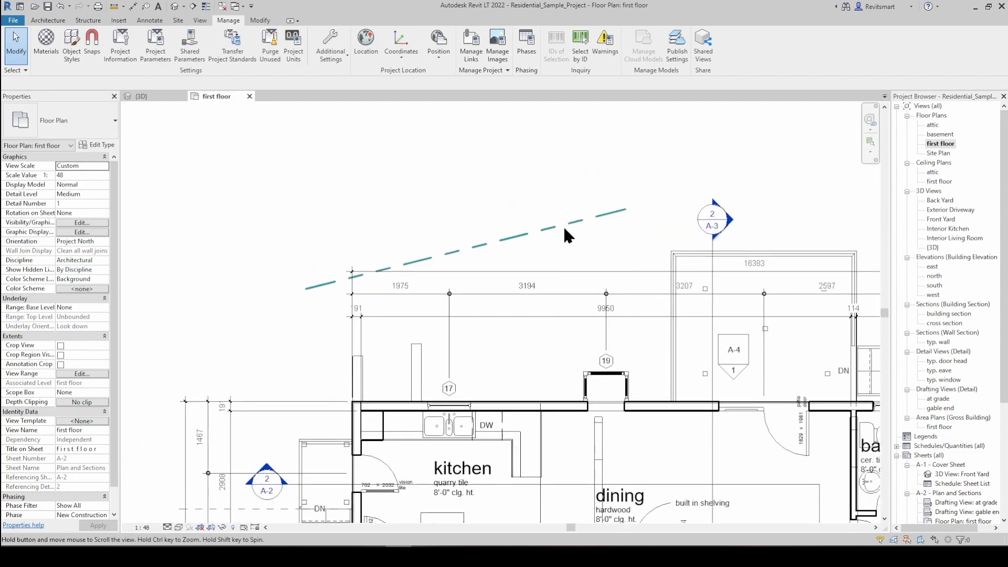
pyautogui.scroll(-1, 562, 227)
pyautogui.click(551, 228)
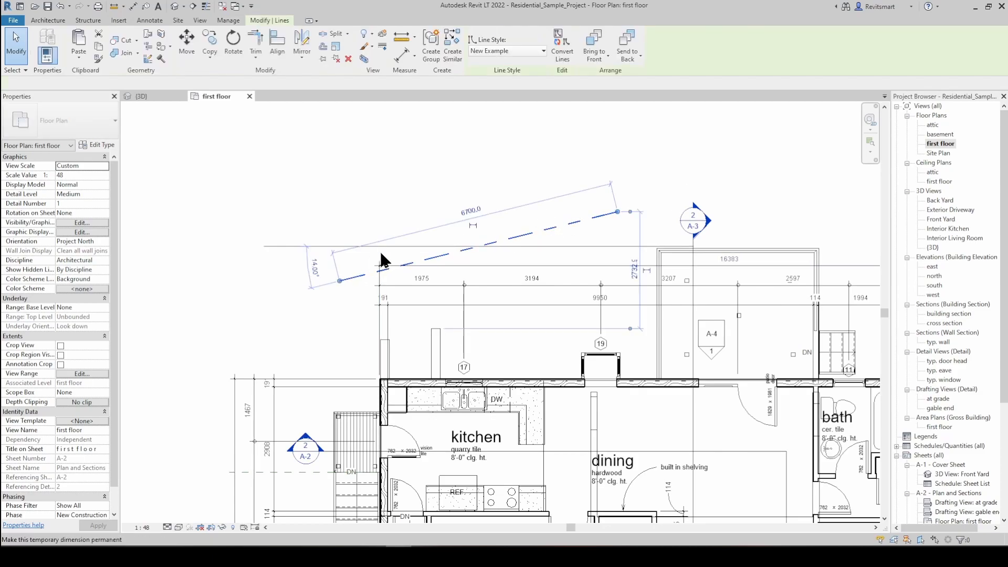
pyautogui.click(491, 180)
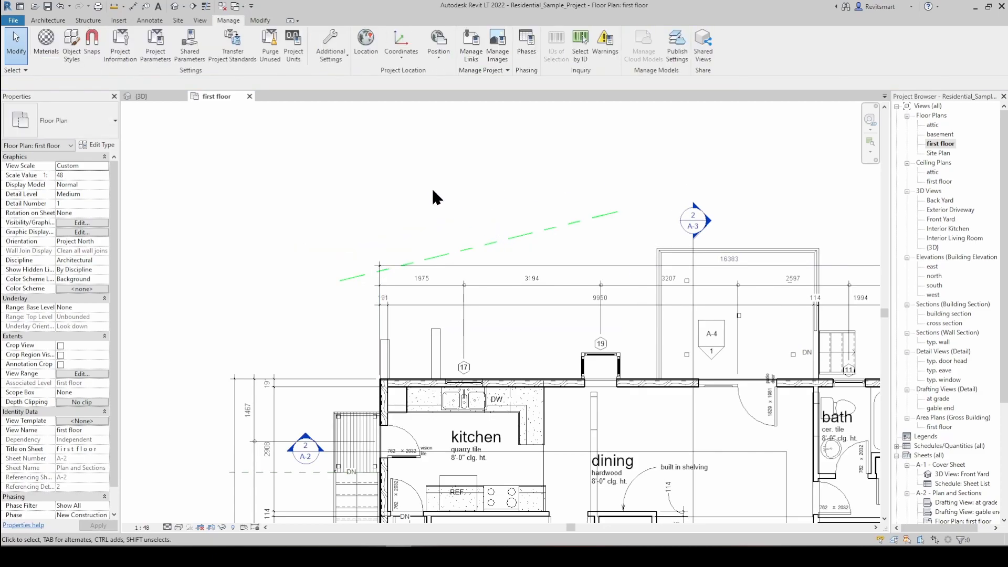
# Step: Review the project's Sheet Issues/Revisions settings without changing them
pyautogui.click(331, 46)
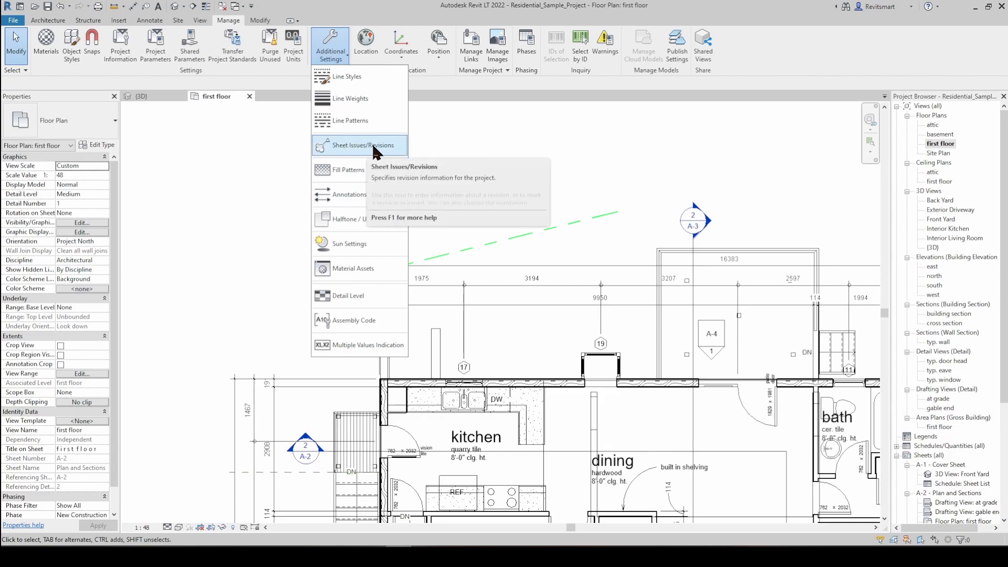
pyautogui.click(203, 22)
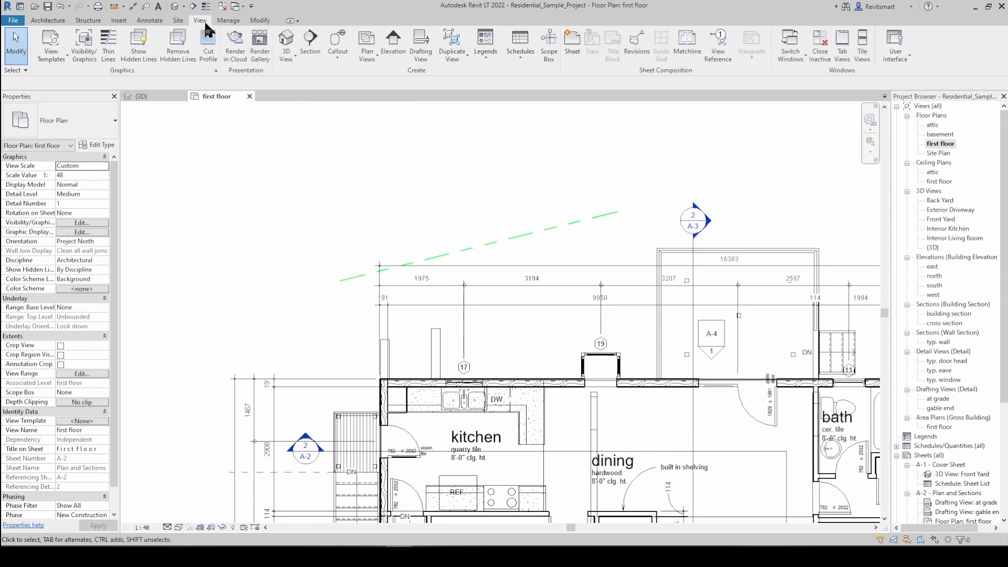
pyautogui.click(641, 56)
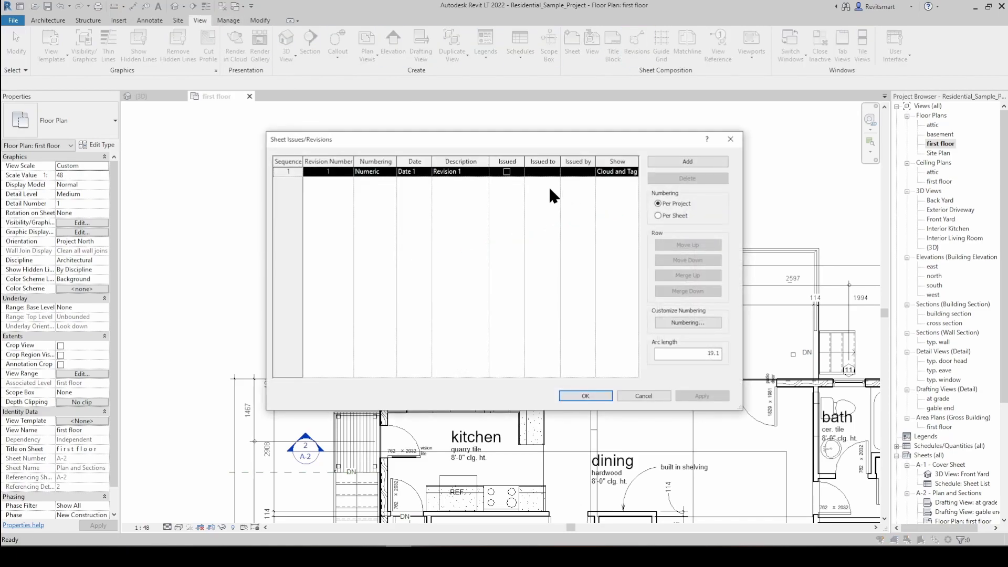
pyautogui.press('Escape')
# Step: Browse the drafting patterns in the project's Fill Patterns settings
pyautogui.click(228, 21)
pyautogui.click(330, 47)
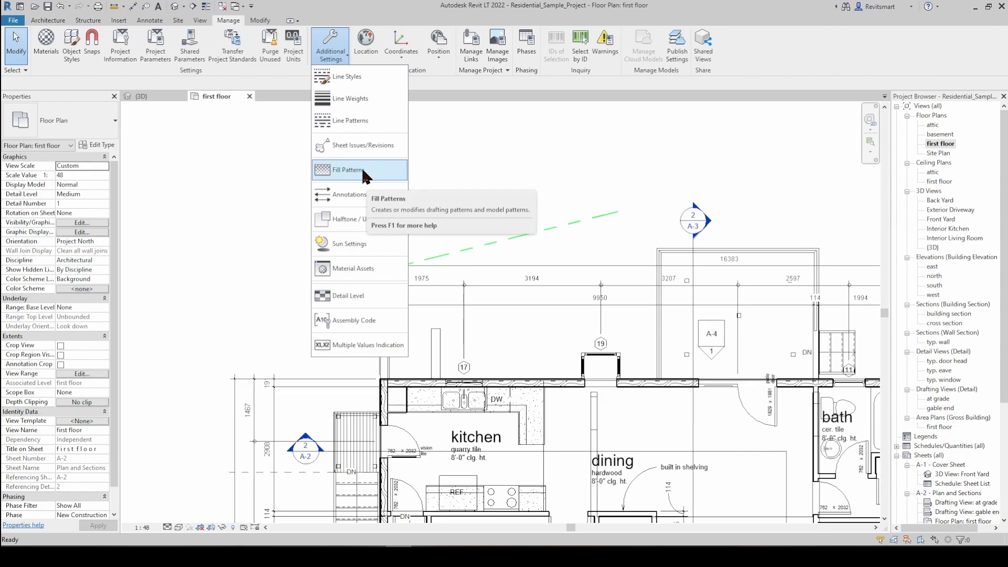
pyautogui.click(363, 169)
pyautogui.scroll(-2, 513, 288)
pyautogui.scroll(-5, 515, 289)
pyautogui.scroll(7, 490, 290)
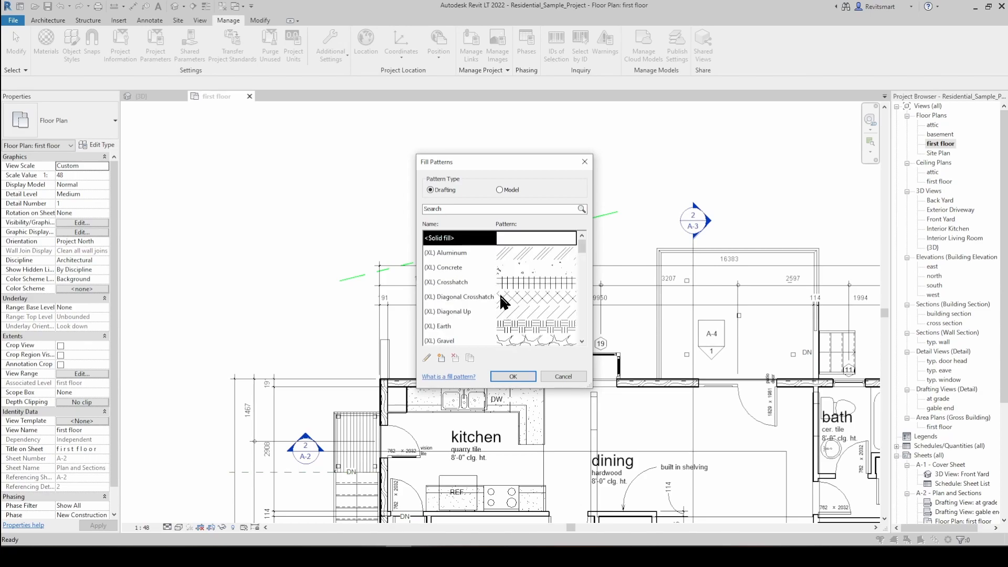
pyautogui.click(572, 378)
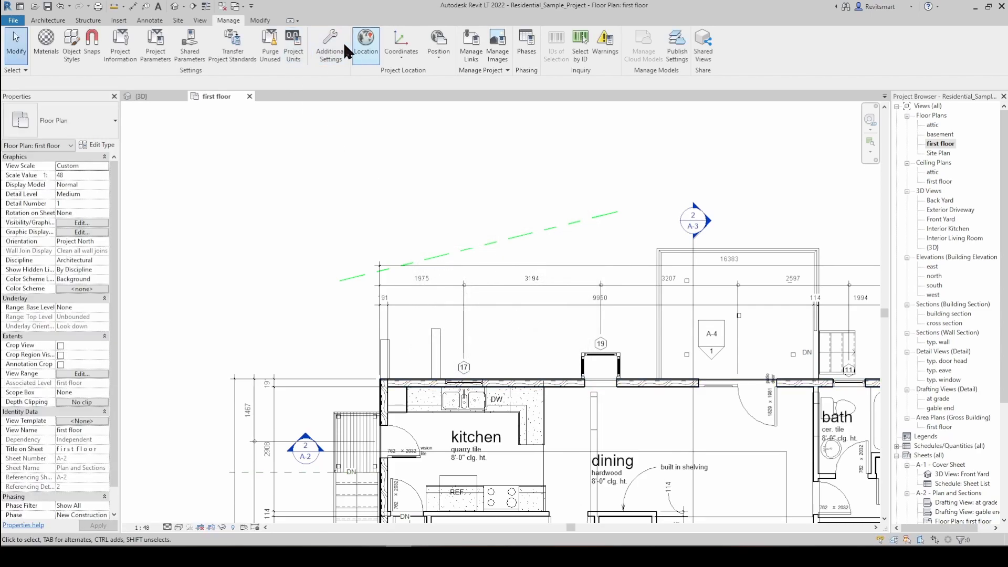
# Step: Look over the available annotation settings and review the project's Halftone/Underlay settings
pyautogui.click(333, 52)
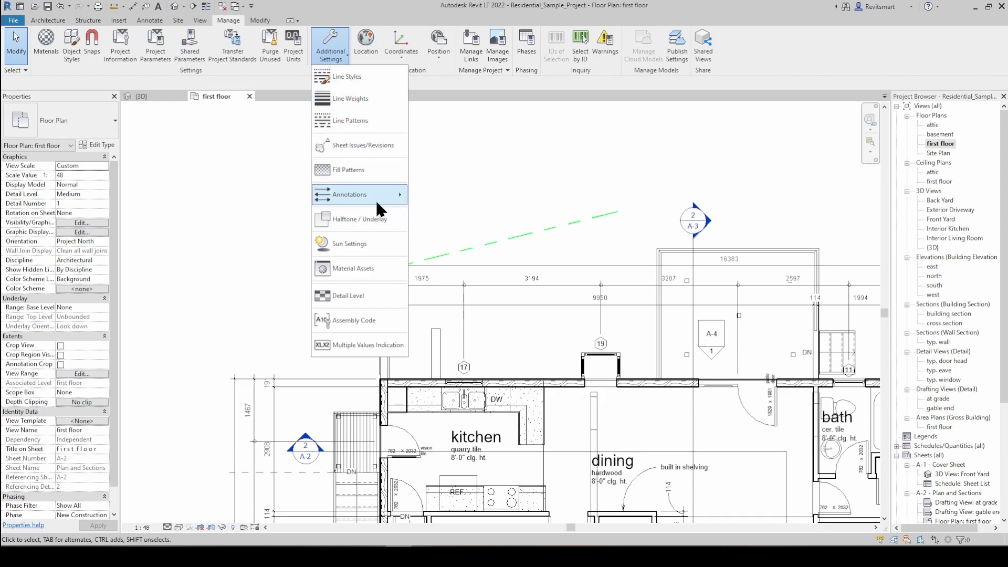
pyautogui.moveTo(361, 193)
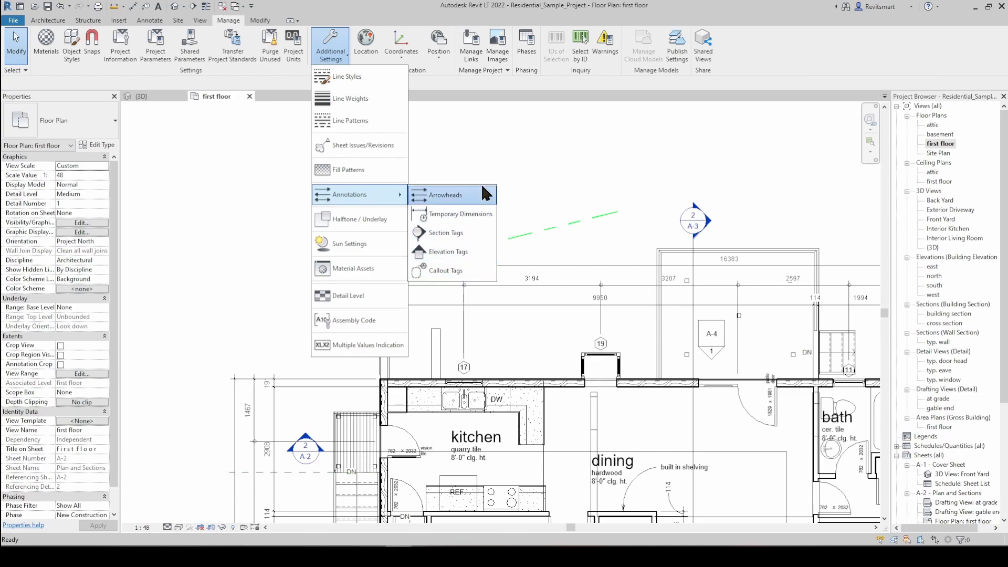
pyautogui.click(356, 217)
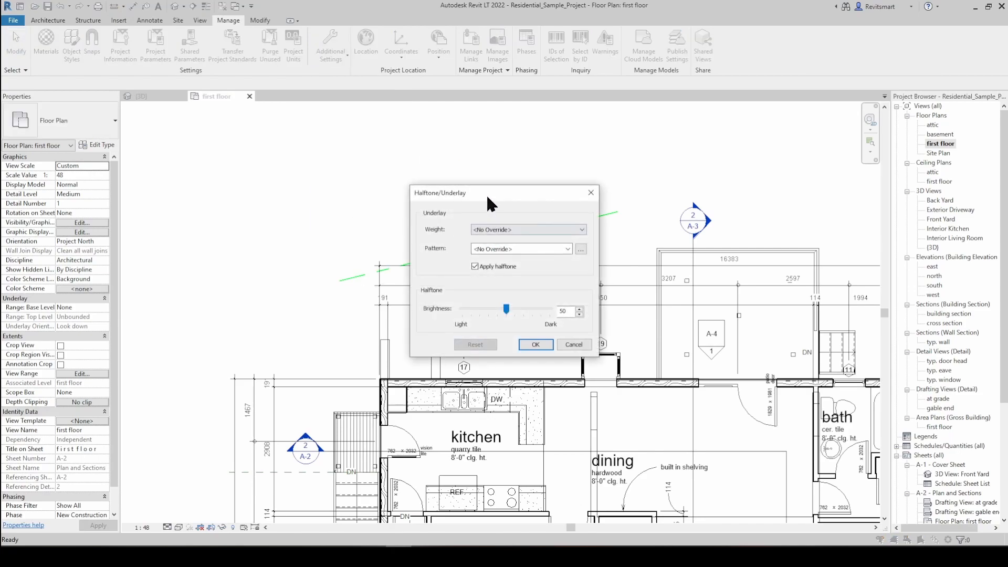
pyautogui.moveTo(487, 198); pyautogui.dragTo(479, 188)
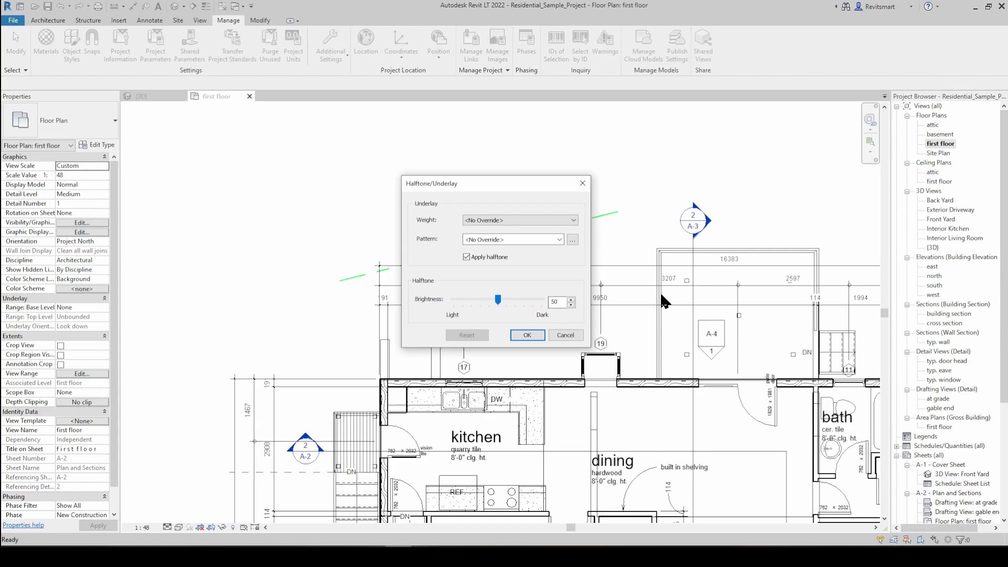
pyautogui.press('Return')
# Step: Override the graphics of the exterior wall along the kitchen and dining room by element in this view, enabling Halftone
pyautogui.click(546, 383)
pyautogui.moveTo(553, 373); pyautogui.dragTo(535, 312, button='middle')
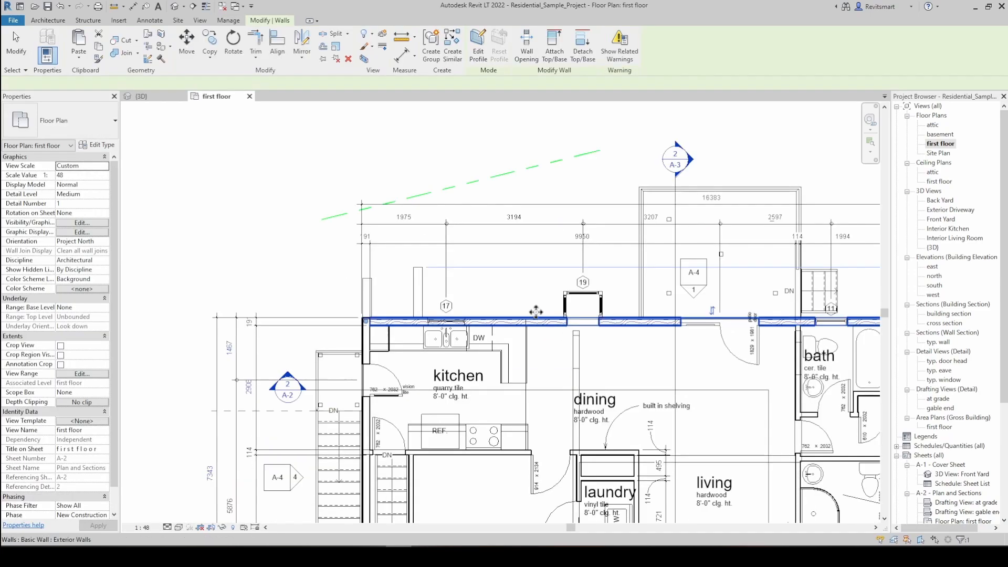
pyautogui.scroll(2, 533, 307)
pyautogui.rightClick(527, 303)
pyautogui.moveTo(589, 133)
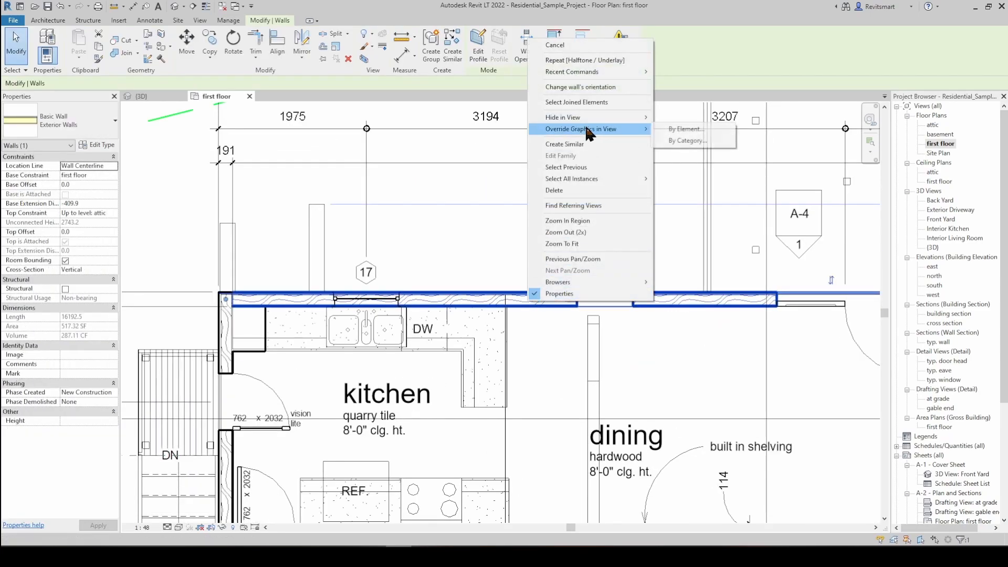
pyautogui.click(682, 129)
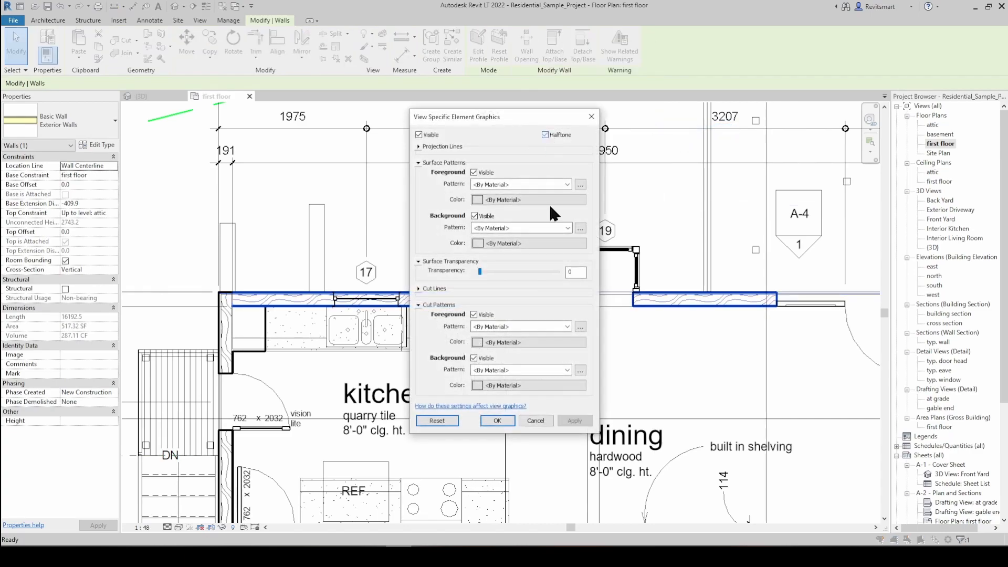
pyautogui.click(575, 420)
pyautogui.click(497, 421)
pyautogui.click(518, 331)
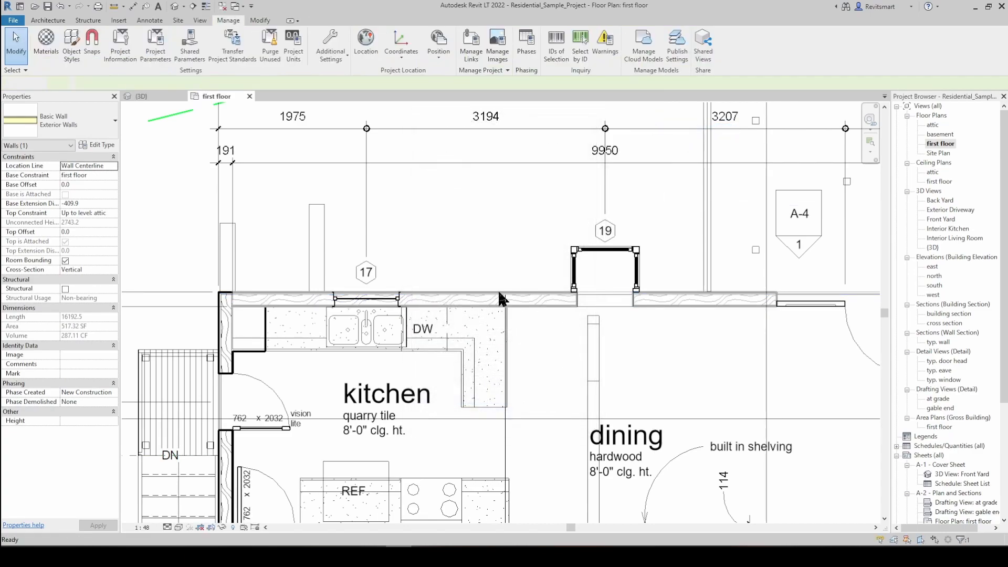
pyautogui.click(537, 226)
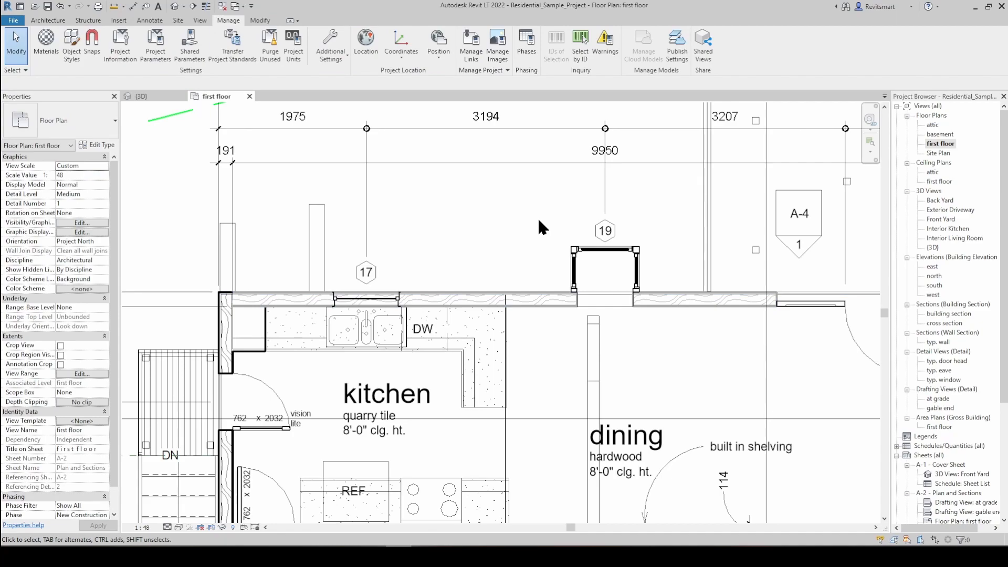
# Step: Set the project's halftone brightness to 2 in the Halftone/Underlay settings
pyautogui.moveTo(535, 251); pyautogui.dragTo(525, 268, button='middle')
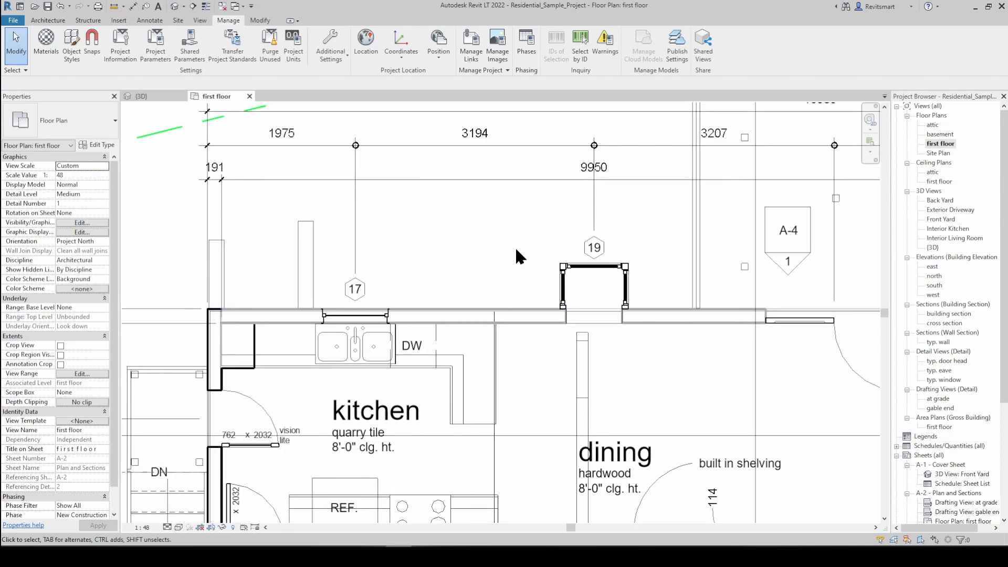
pyautogui.click(328, 54)
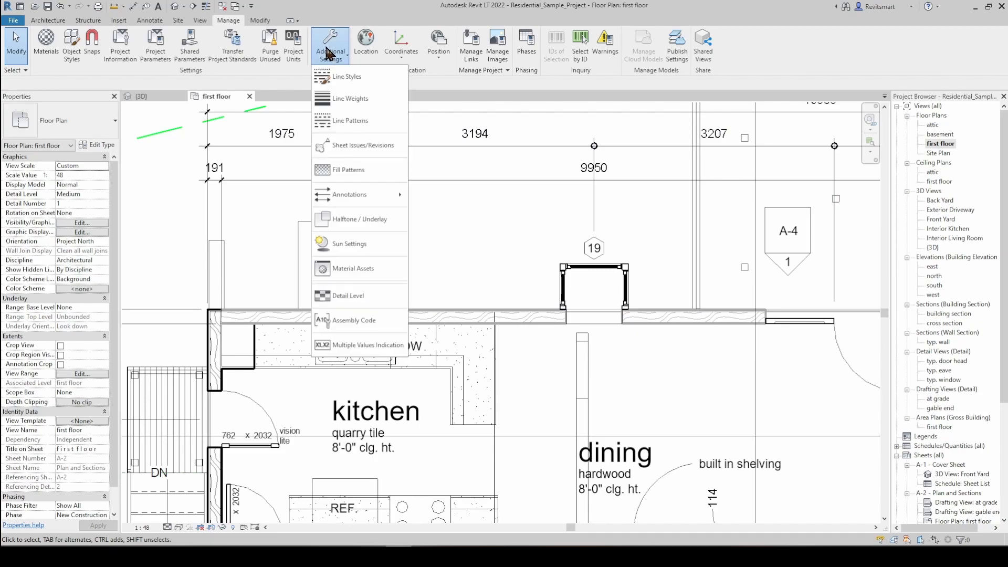
pyautogui.click(349, 217)
pyautogui.moveTo(507, 299); pyautogui.dragTo(459, 310)
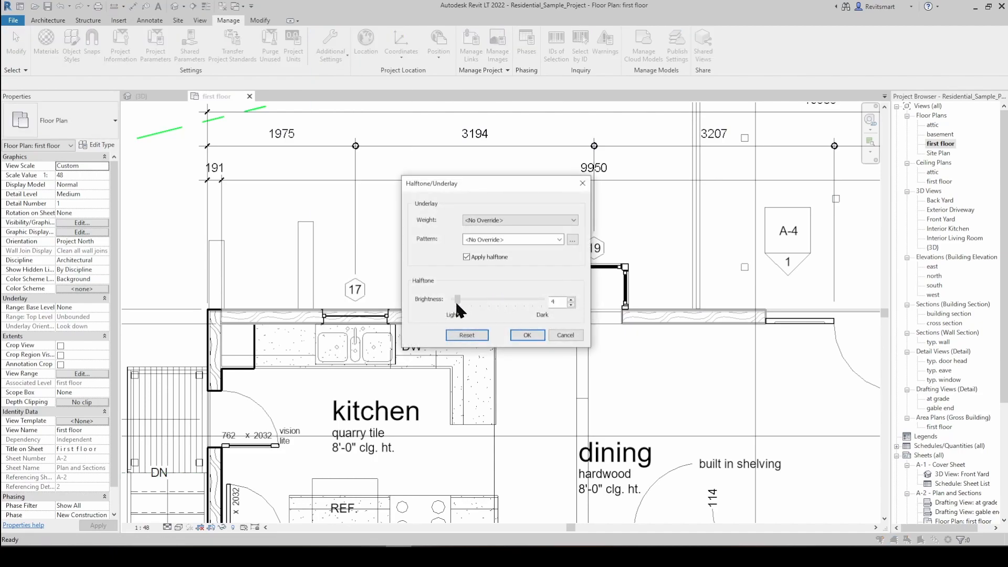
pyautogui.click(523, 334)
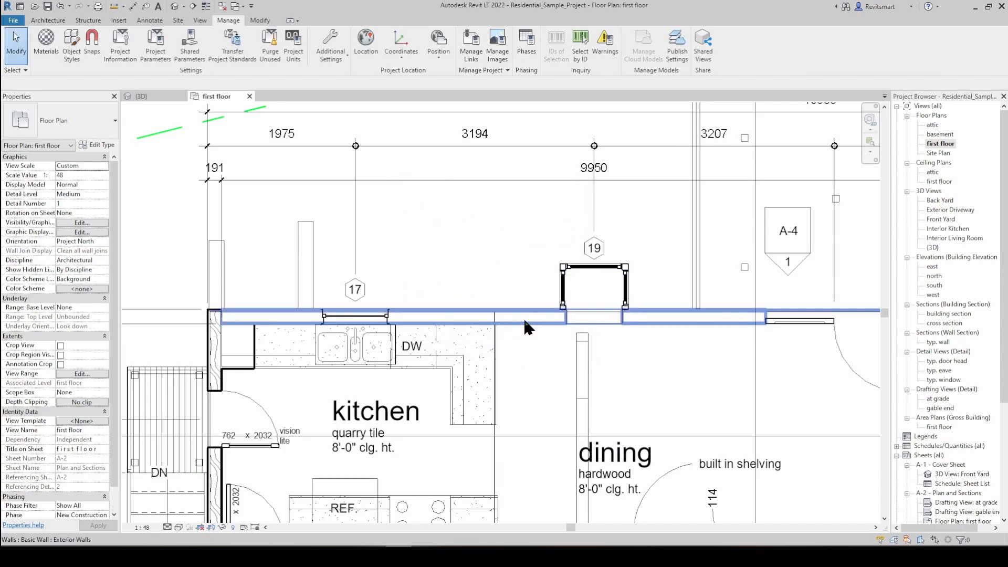
# Step: Return the project's halftone brightness to 50
pyautogui.click(335, 65)
pyautogui.click(386, 220)
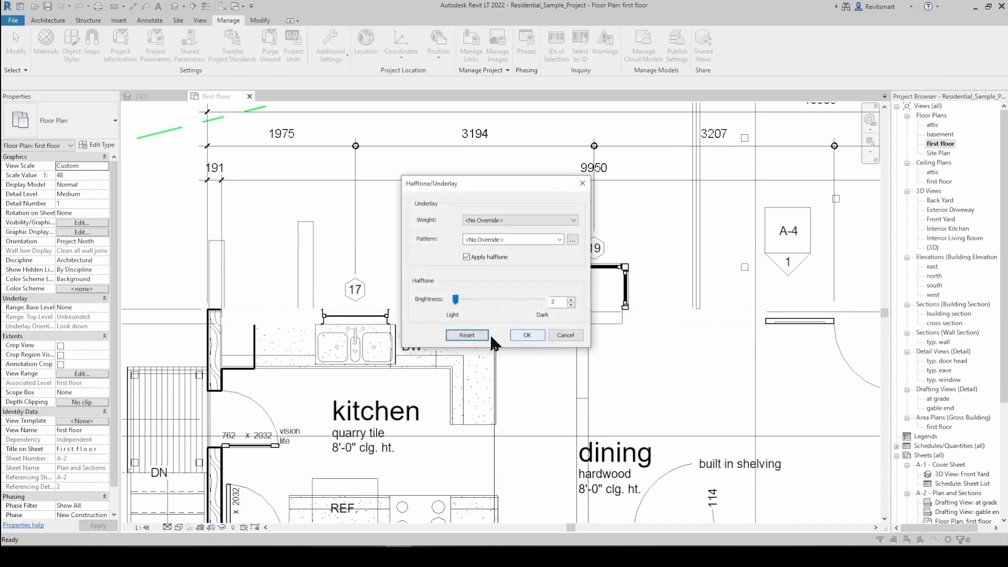
pyautogui.moveTo(500, 312); pyautogui.dragTo(499, 312)
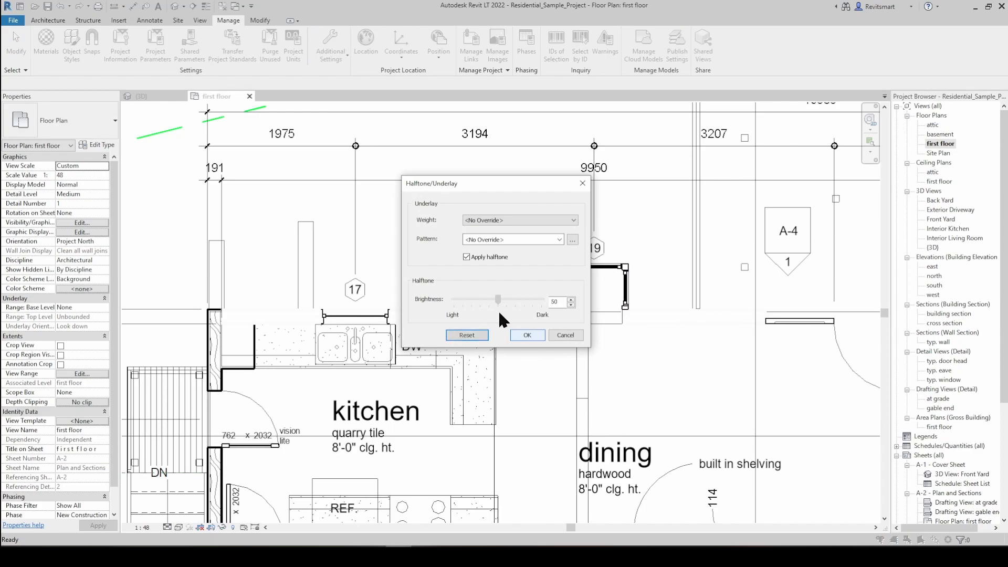
pyautogui.click(532, 334)
# Step: Browse the Appearance Library assets available through the Material Assets settings, and leave the Asset Editor without changes
pyautogui.click(331, 53)
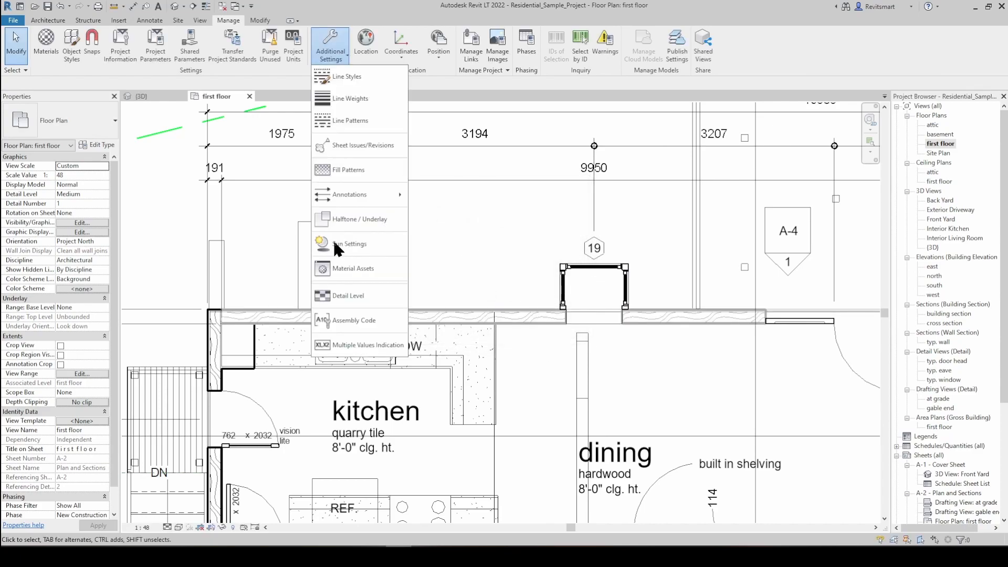
pyautogui.click(360, 265)
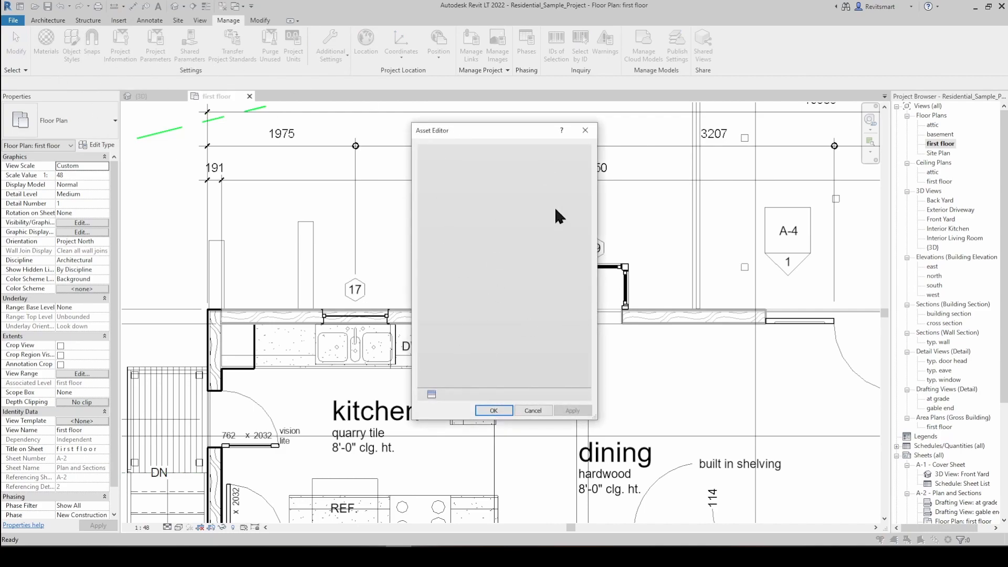
pyautogui.click(432, 394)
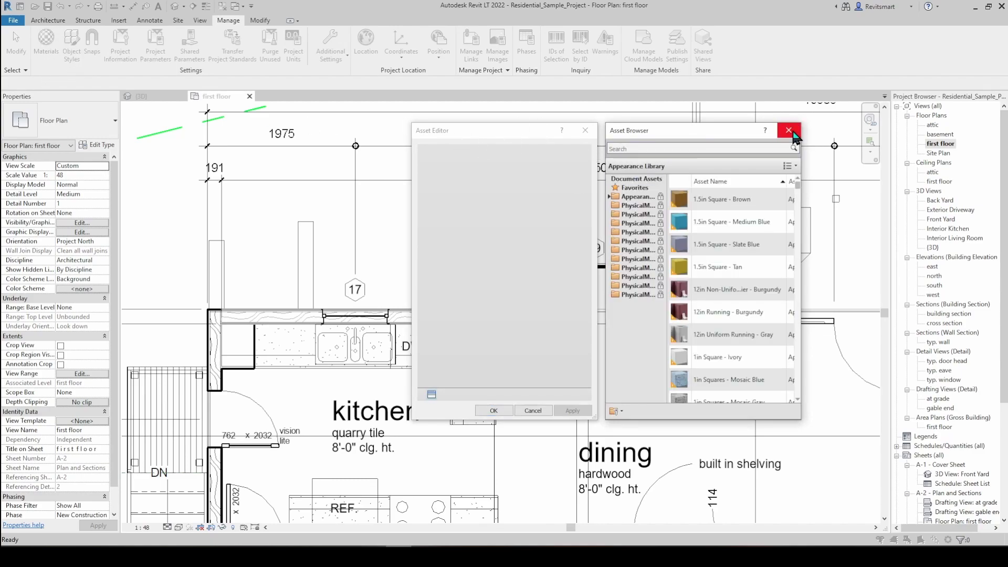
pyautogui.scroll(-5, 767, 286)
pyautogui.scroll(5, 767, 286)
pyautogui.click(788, 130)
pyautogui.click(586, 130)
# Step: Review the Detail Level settings that assign view scales to Coarse, Medium and Fine
pyautogui.click(330, 47)
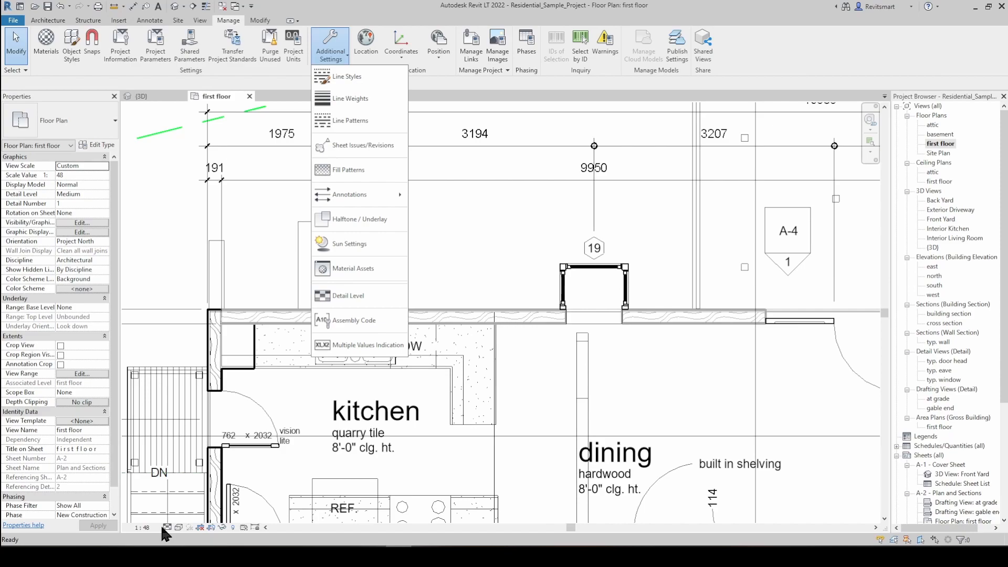
pyautogui.click(348, 295)
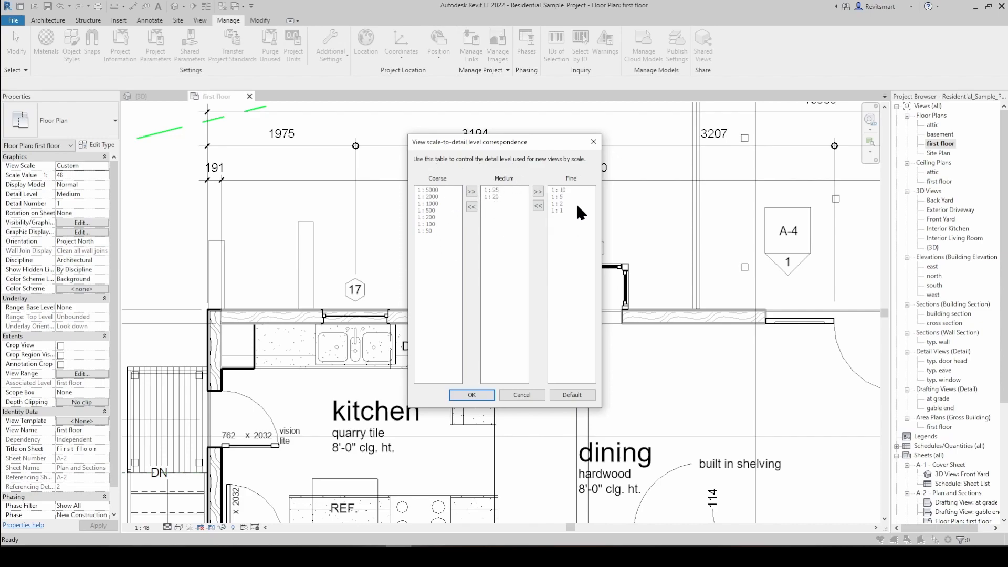
pyautogui.click(471, 395)
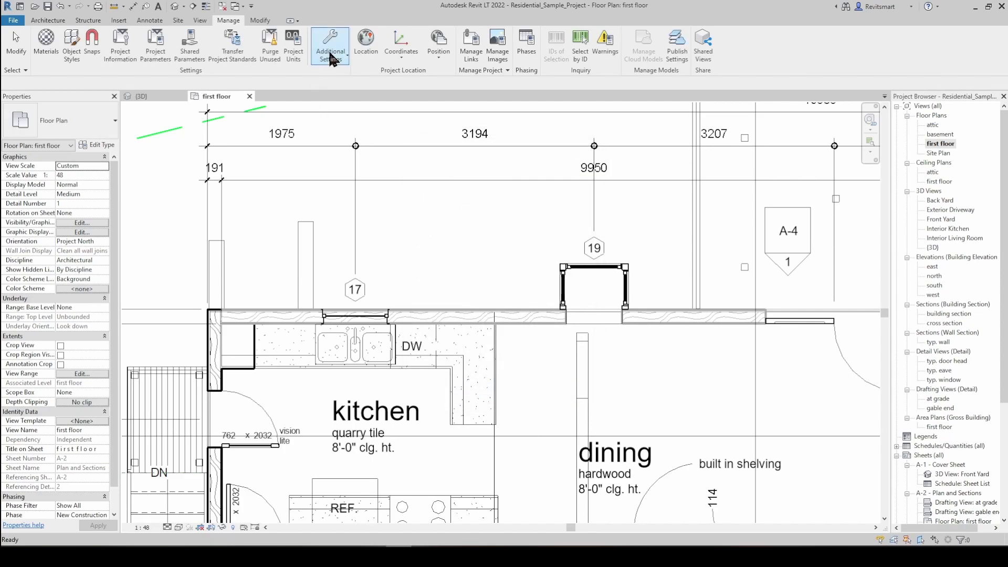
# Step: Review the Multiple Values Indication options for parameters with differing values, and leave them unchanged
pyautogui.click(330, 46)
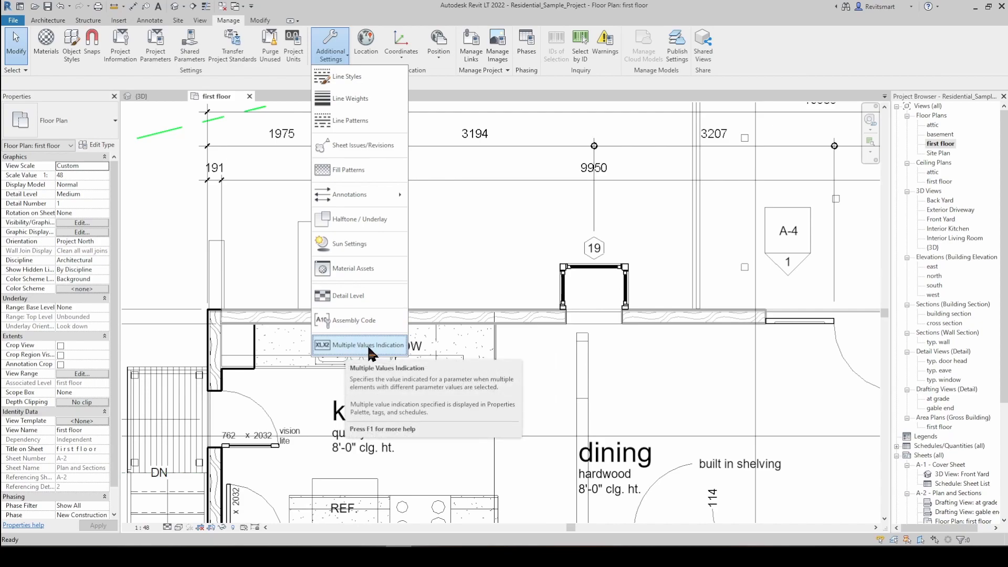
pyautogui.click(369, 347)
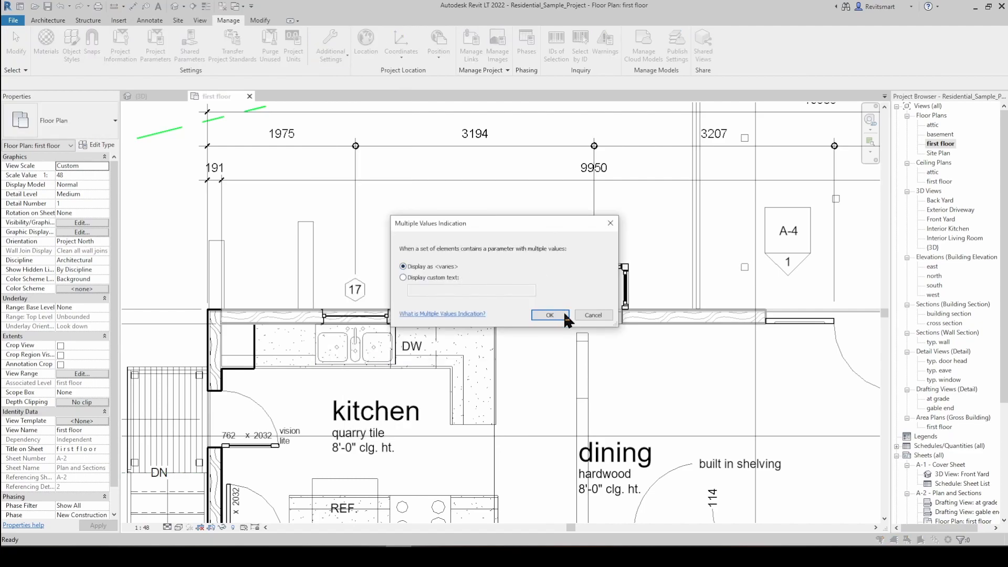
pyautogui.click(595, 315)
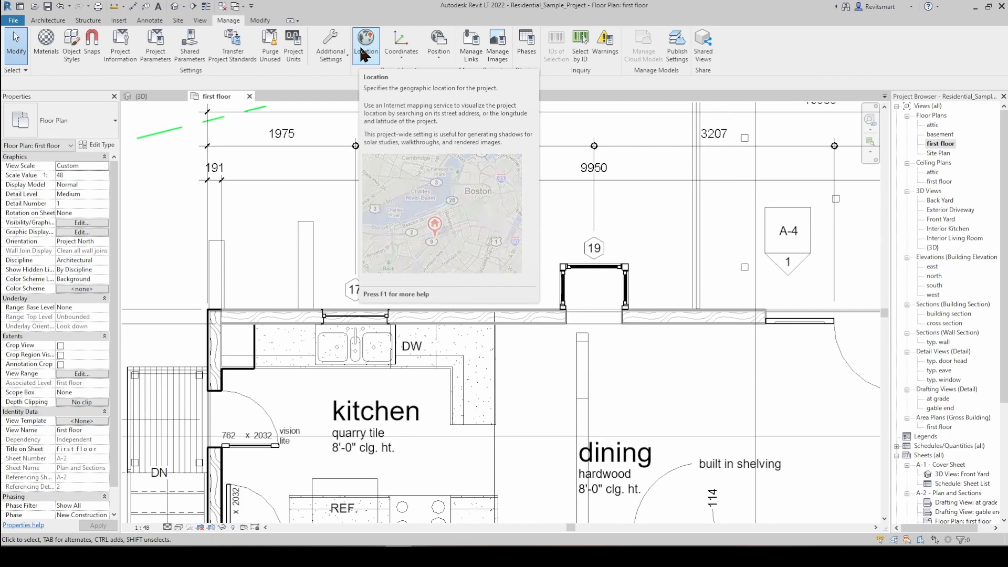
# Step: Review the project's geographic Location settings, including the location method, project address and map
pyautogui.click(364, 52)
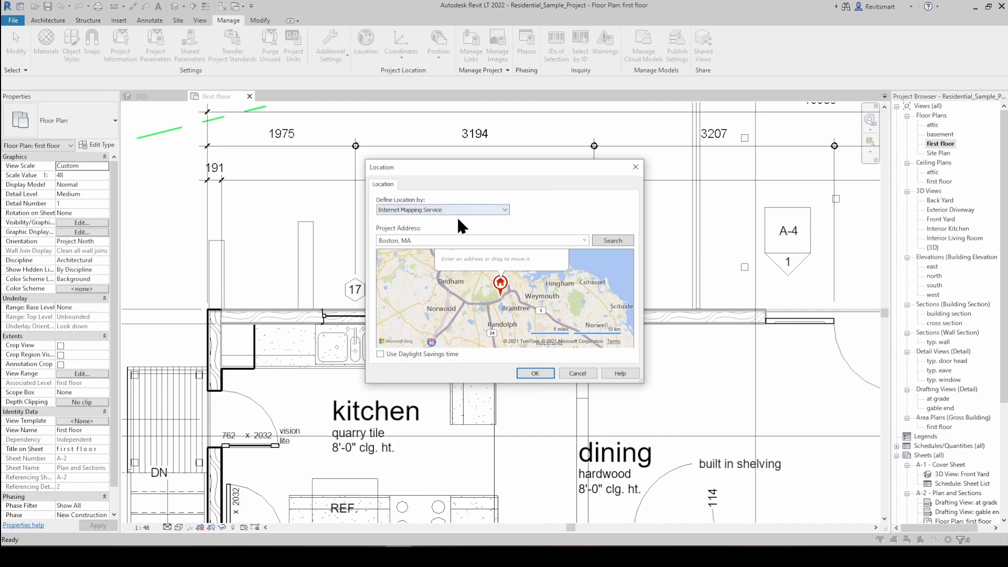
pyautogui.moveTo(494, 167); pyautogui.dragTo(457, 184)
pyautogui.moveTo(456, 177); pyautogui.dragTo(460, 191)
# Step: Look over the available Coordinates and Position commands for the project location
pyautogui.click(406, 59)
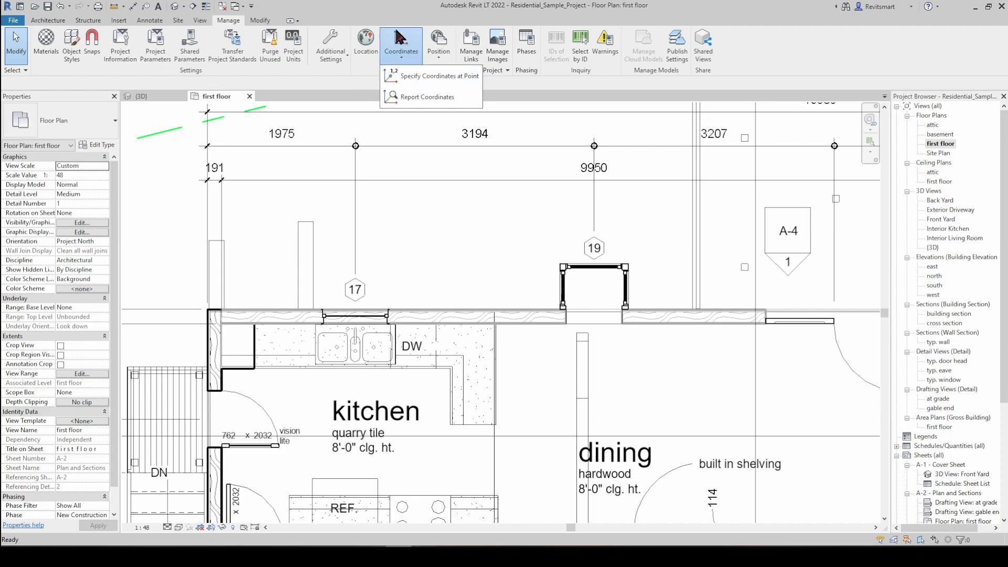
pyautogui.click(423, 12)
pyautogui.click(445, 59)
pyautogui.click(438, 10)
pyautogui.click(438, 48)
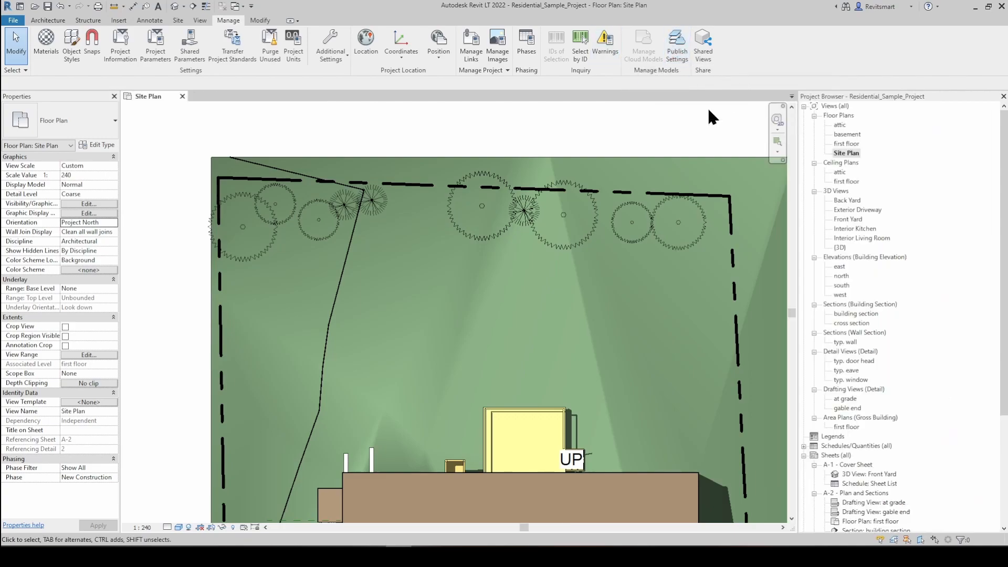
# Step: Review the Shared Views feature alongside the section-boxed house in the {3D} view, and close Shared Views
pyautogui.click(703, 42)
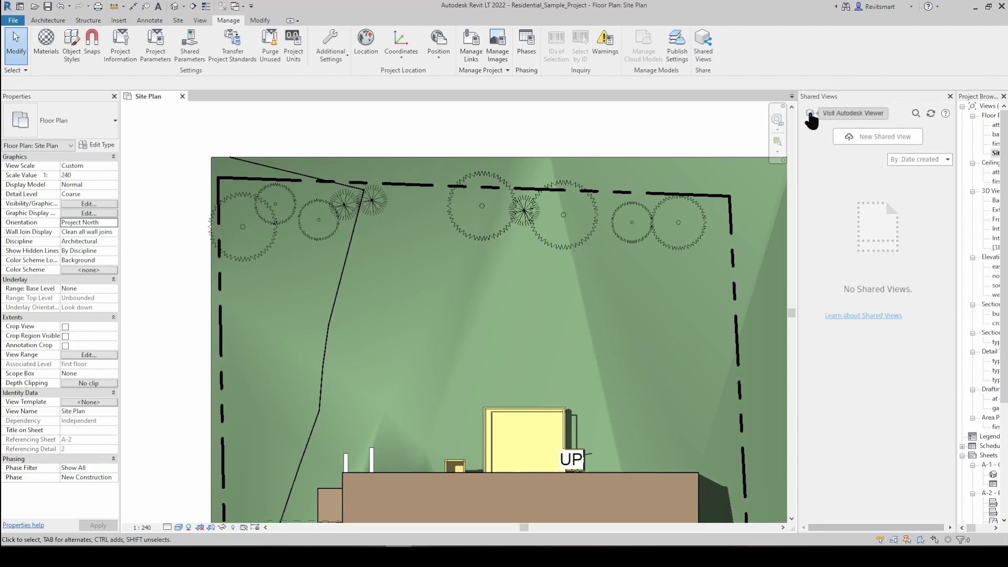
pyautogui.scroll(-4, 547, 272)
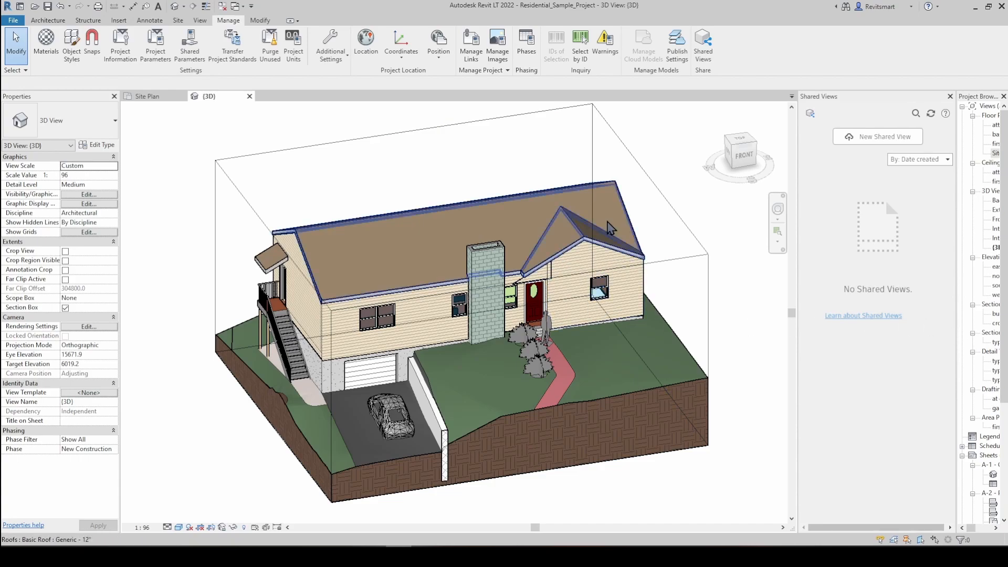
pyautogui.moveTo(404, 173); pyautogui.dragTo(373, 164, button='middle')
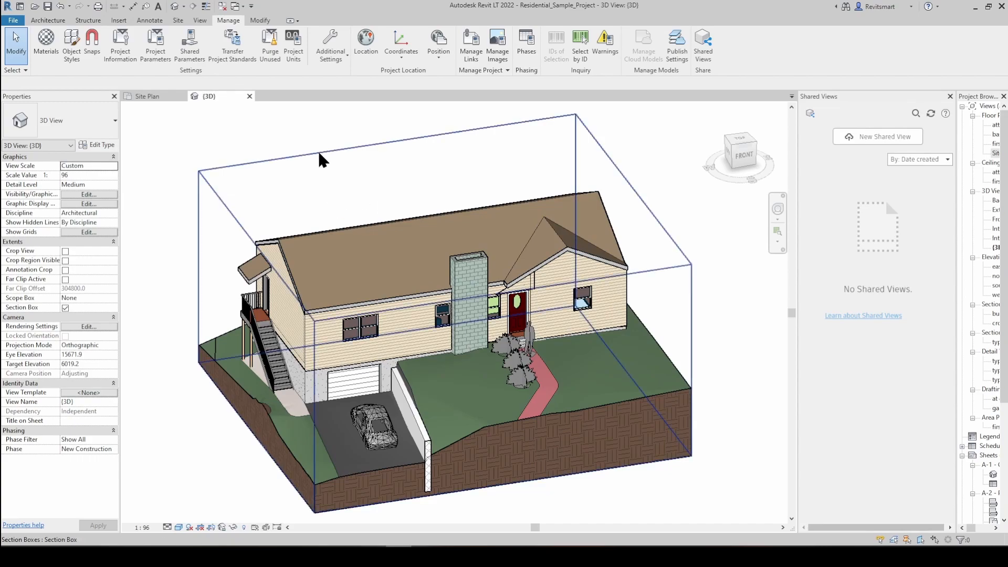
pyautogui.keyDown('shift'); pyautogui.moveTo(319, 157); pyautogui.dragTo(383, 153, button='middle'); pyautogui.keyUp('shift')
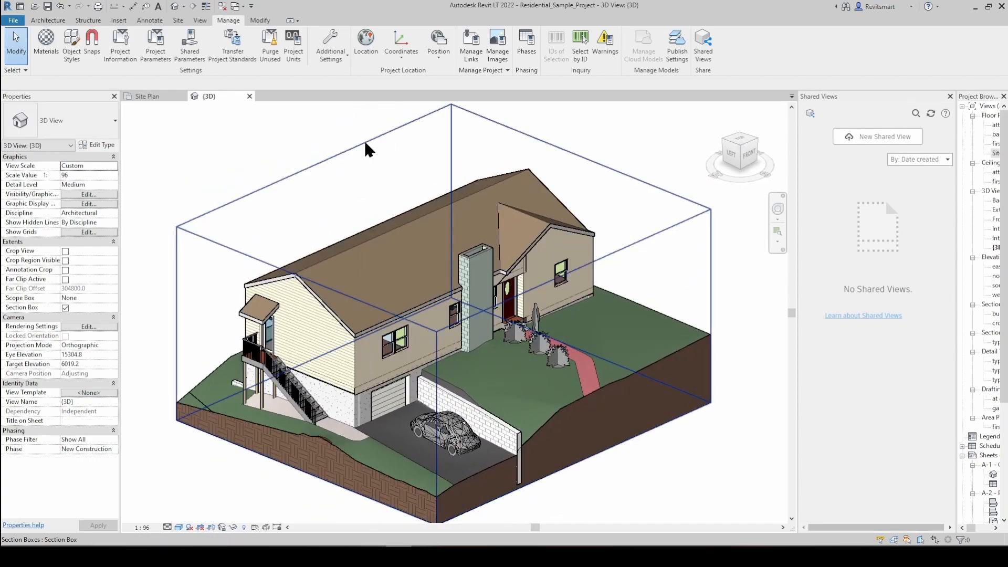
pyautogui.click(366, 145)
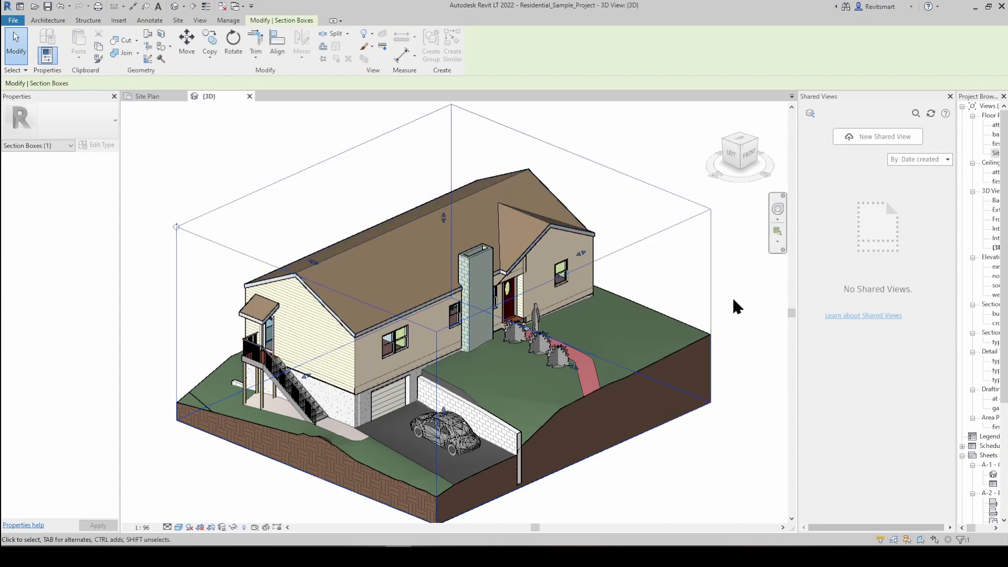
pyautogui.click(621, 167)
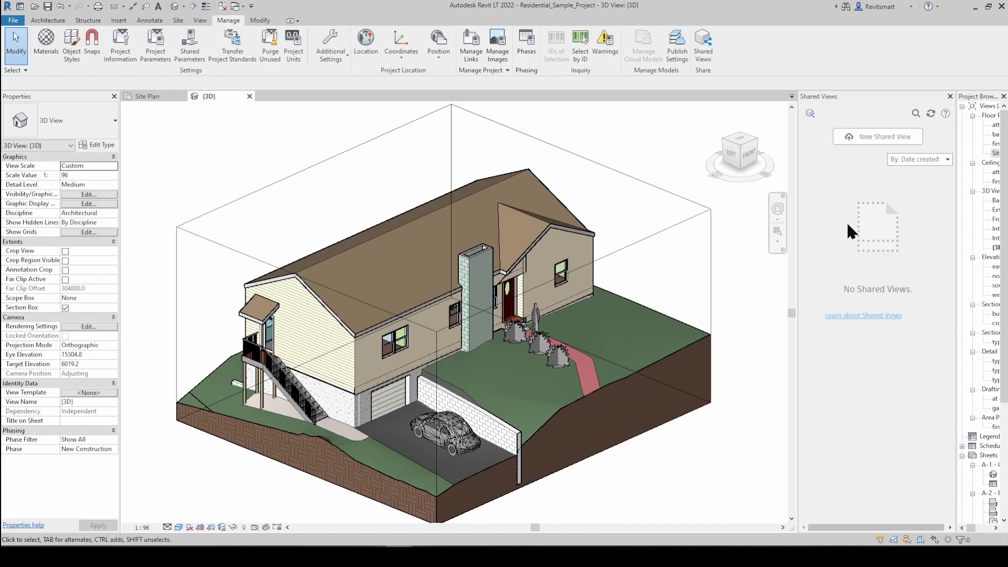
pyautogui.keyDown('shift'); pyautogui.moveTo(565, 157); pyautogui.dragTo(504, 174, button='middle'); pyautogui.keyUp('shift')
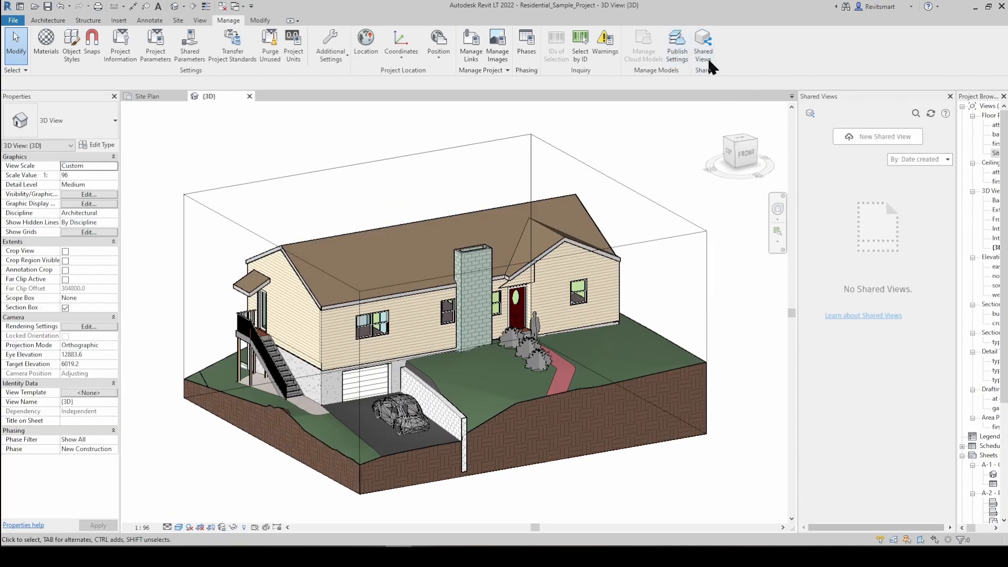
pyautogui.click(951, 96)
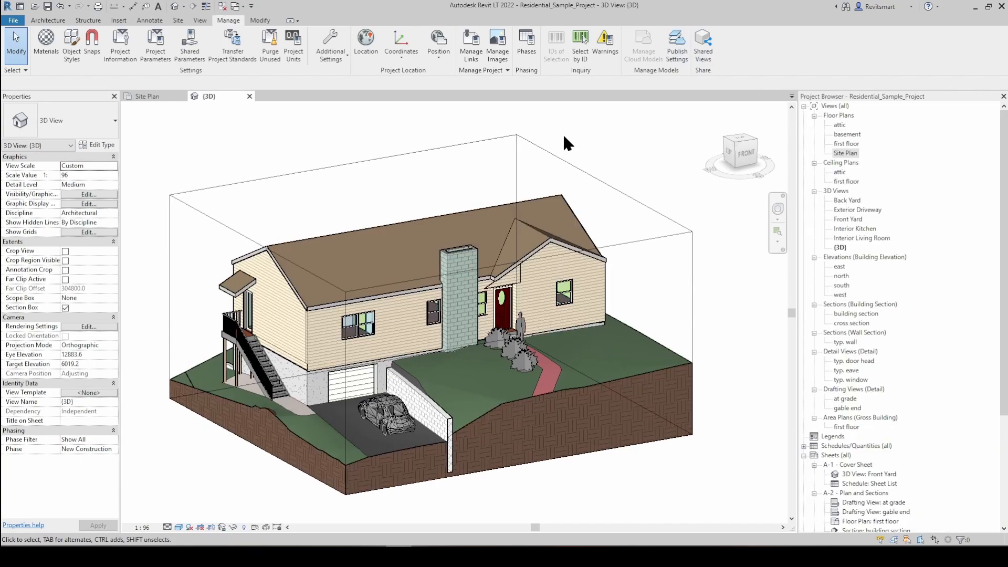